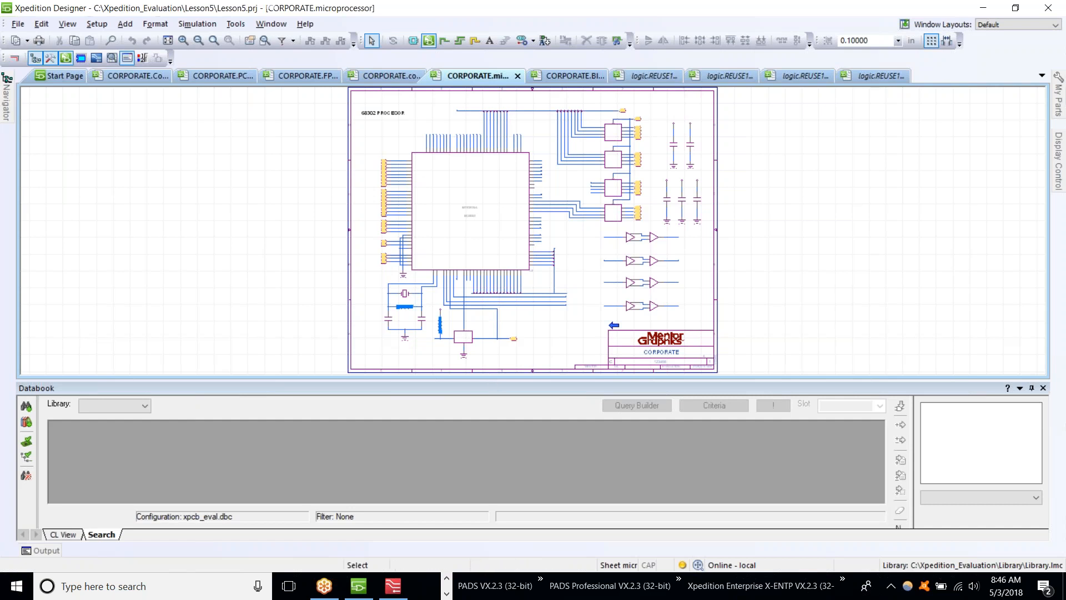
Open the Constraint Manager for the Lesson5 project from the schematic and dismiss its startup tip.
left_click_drag(494, 415, 494, 461)
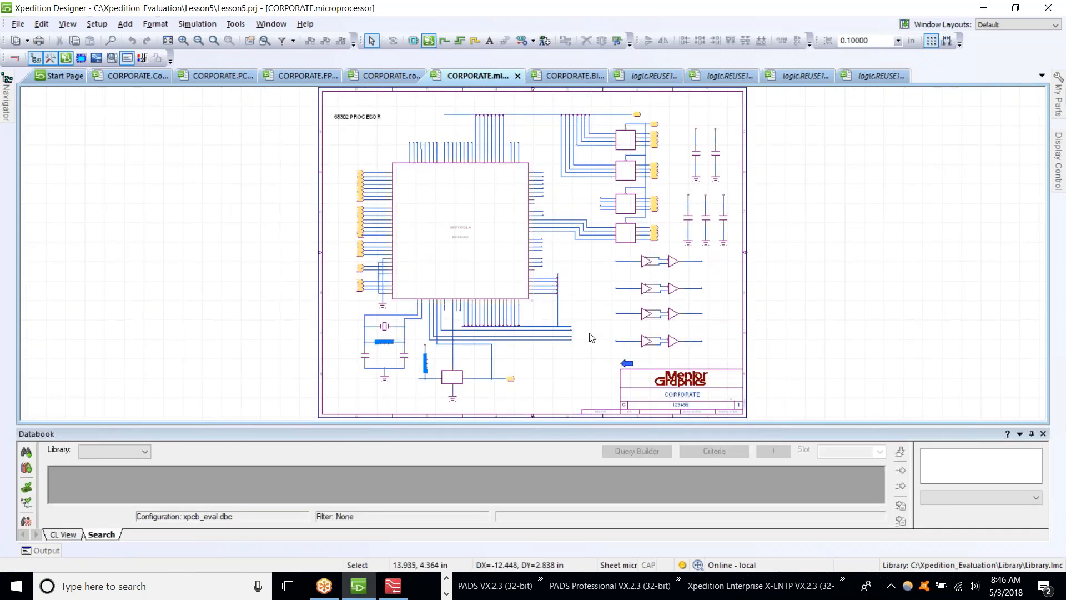
scroll(591, 337, "up", 1)
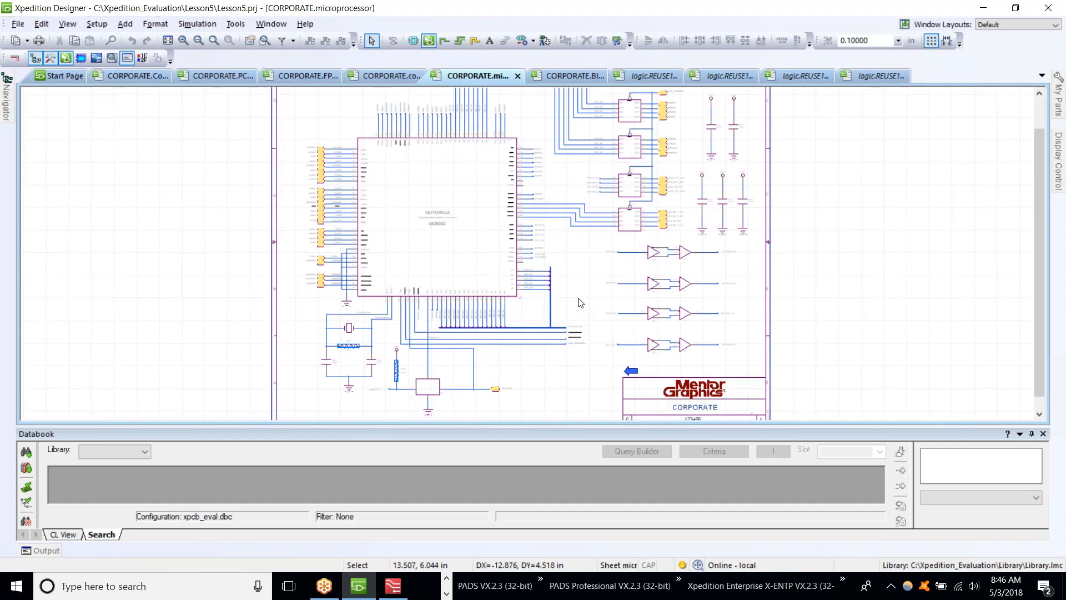
left_click(242, 25)
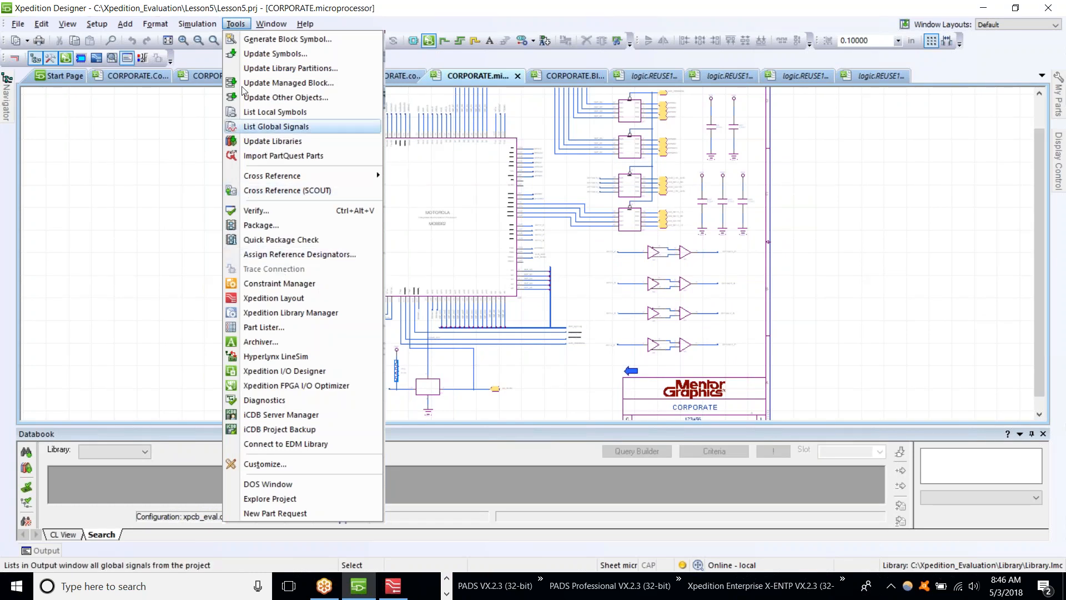
left_click(276, 284)
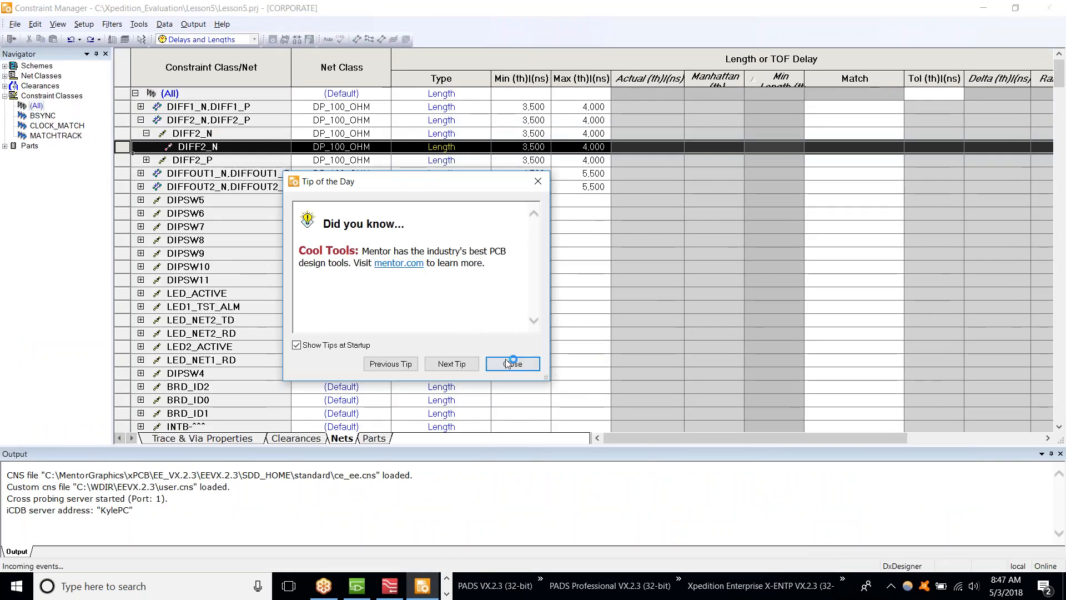
left_click(511, 363)
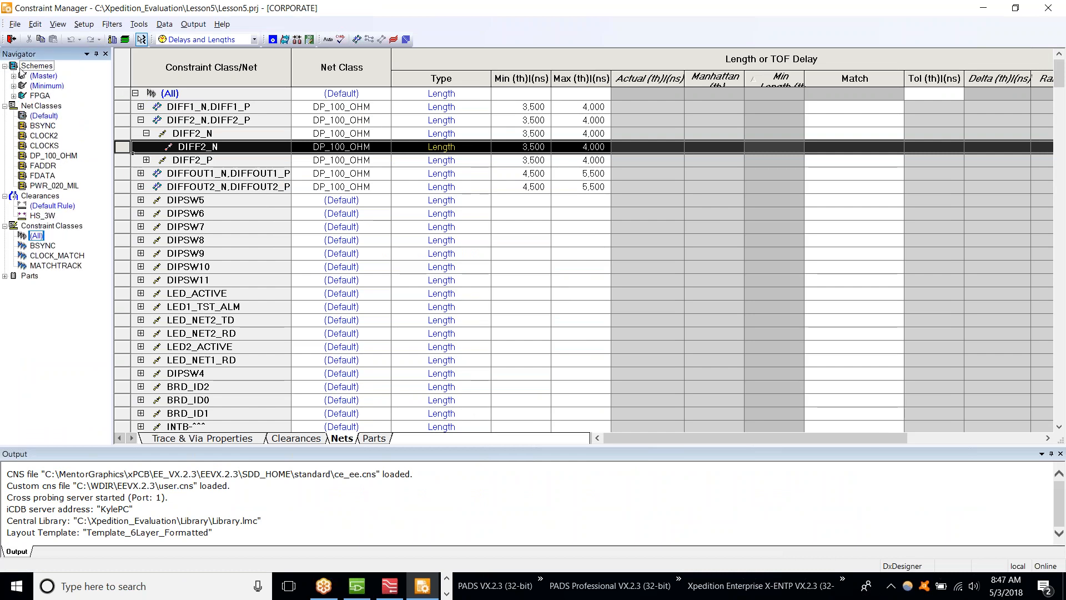
Examine the net classes in the (Master) scheme and the per-layer trace widths and impedances of the CLOCKS class.
left_click(35, 66)
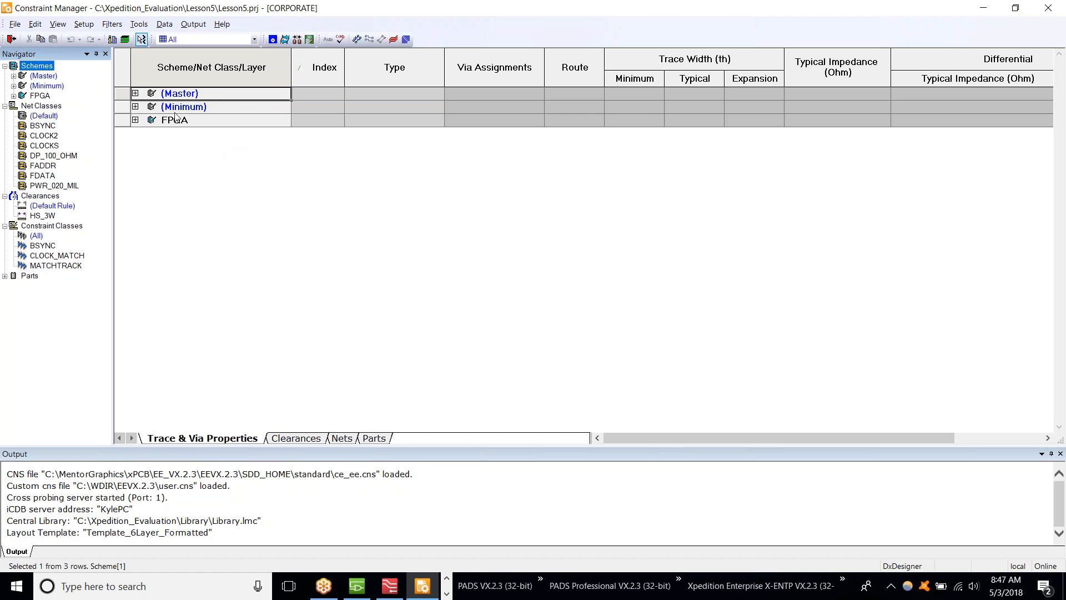
left_click(135, 93)
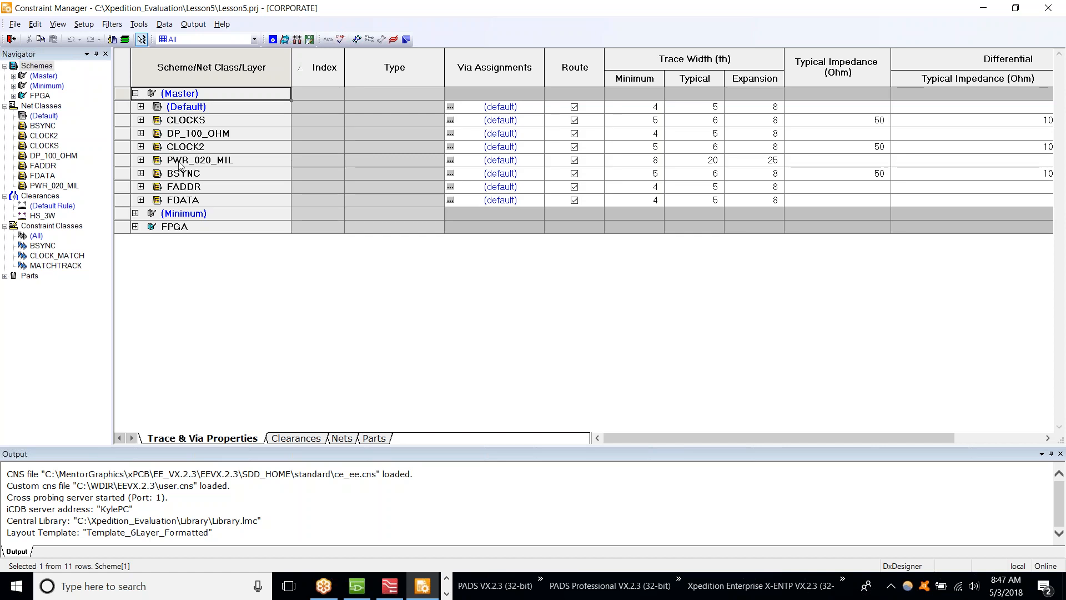
left_click(141, 119)
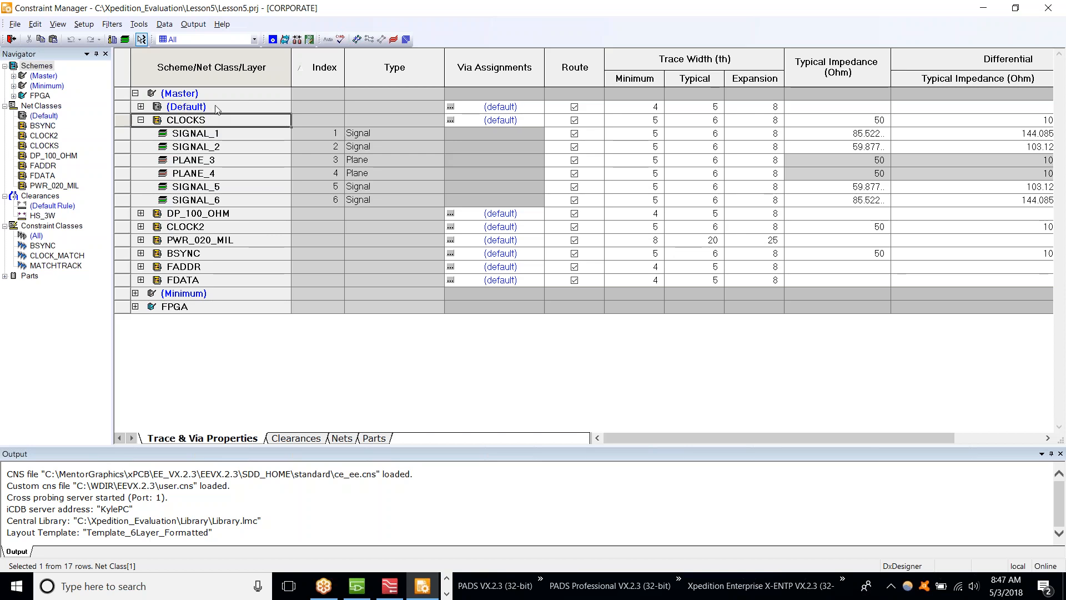
left_click(141, 120)
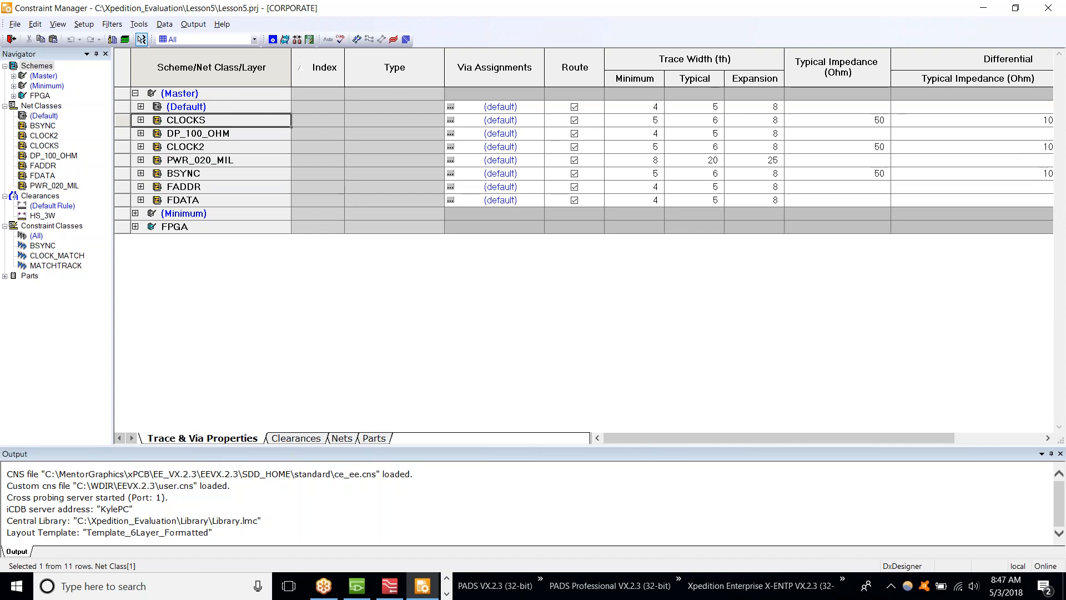
right_click(54, 105)
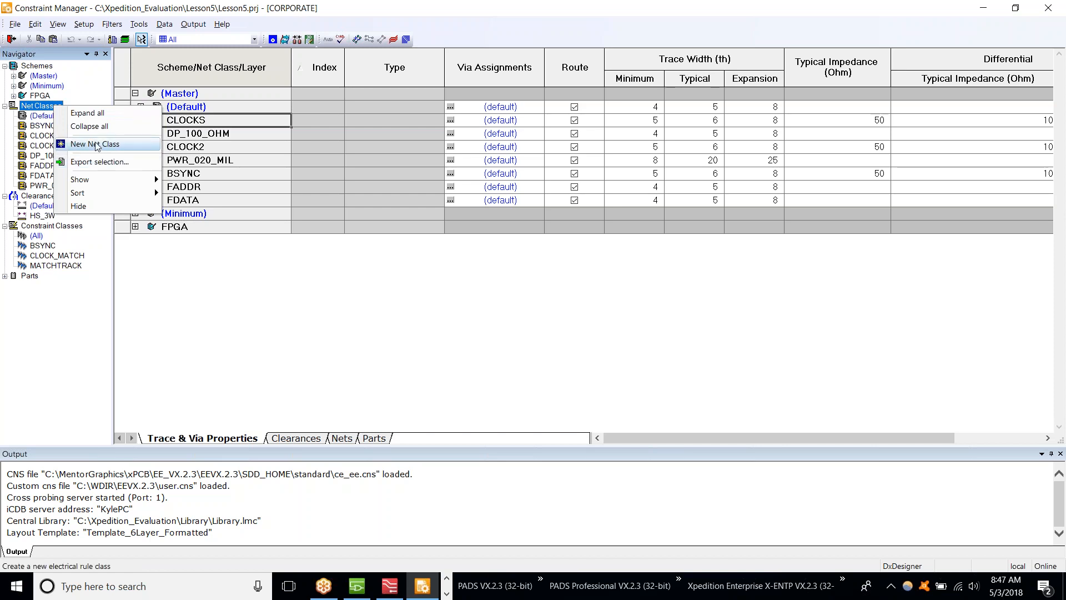
left_click(96, 91)
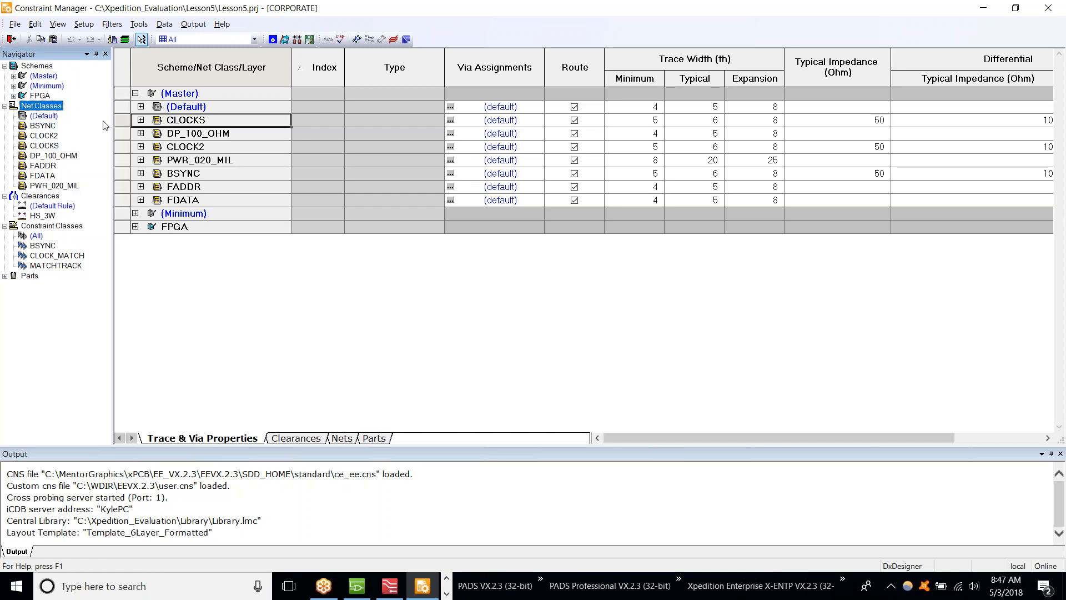
Assign nets $1N4_4, $1N5 and $1N5_4 from (Default) to the CLOCKS net class, and return them to (Default).
right_click(52, 147)
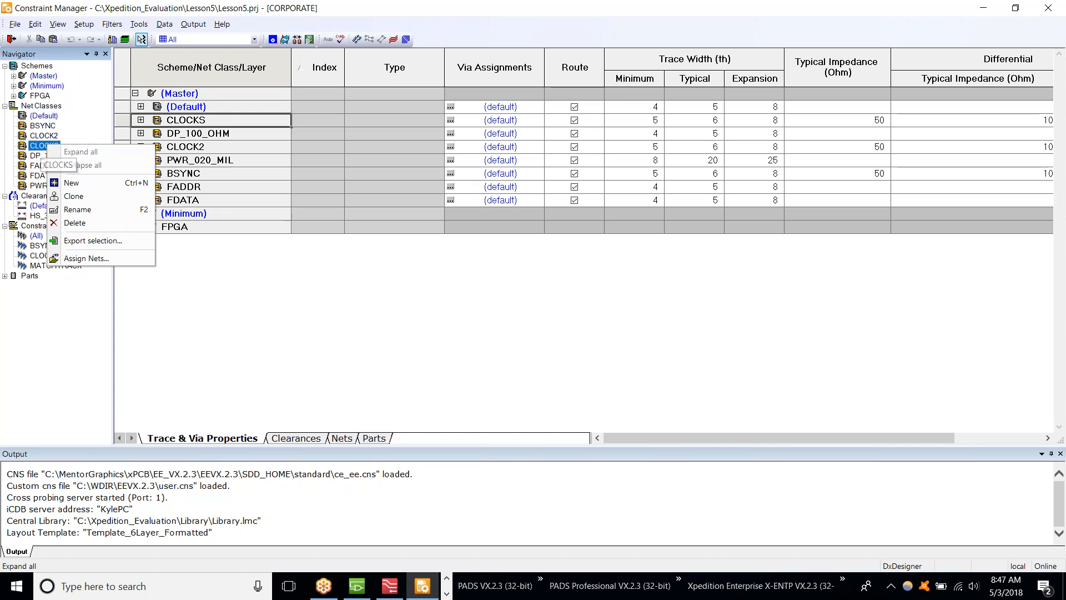
left_click(89, 259)
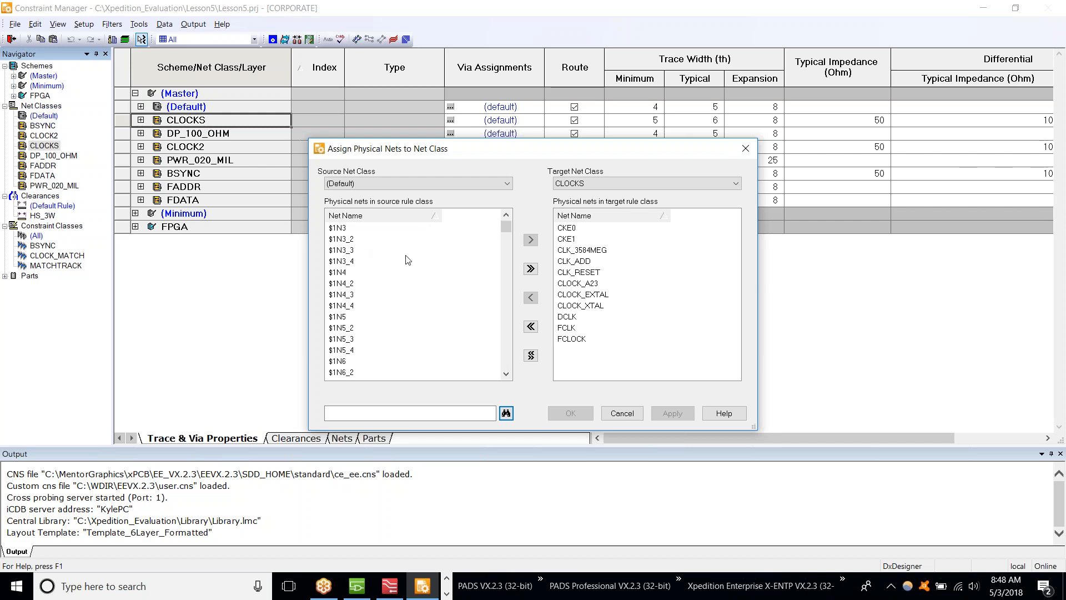
left_click(362, 273)
left_click(358, 306)
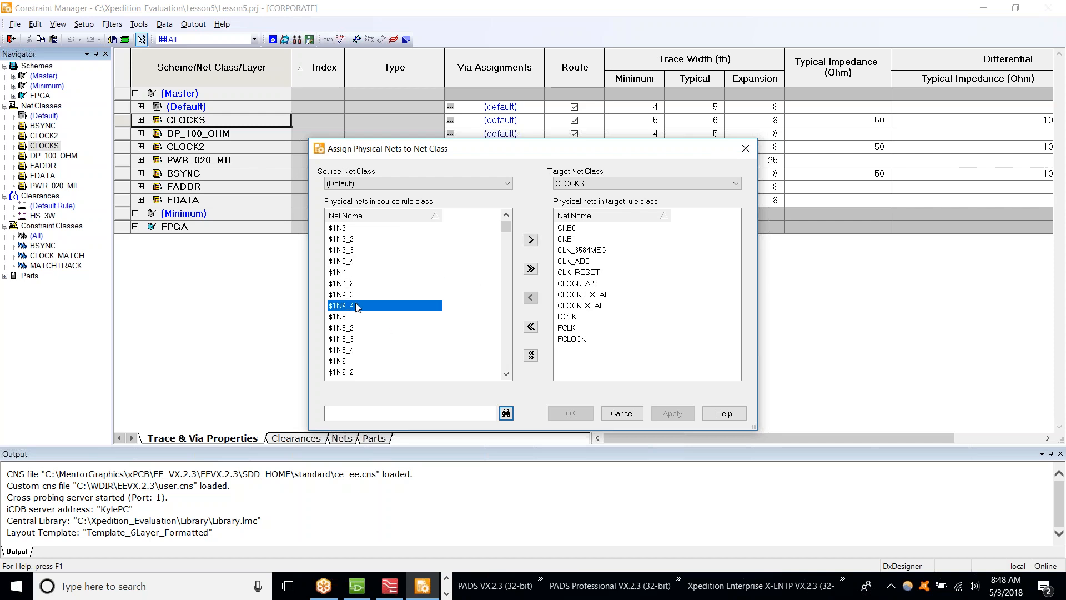
left_click(355, 316, "shift")
left_click(343, 351, "ctrl")
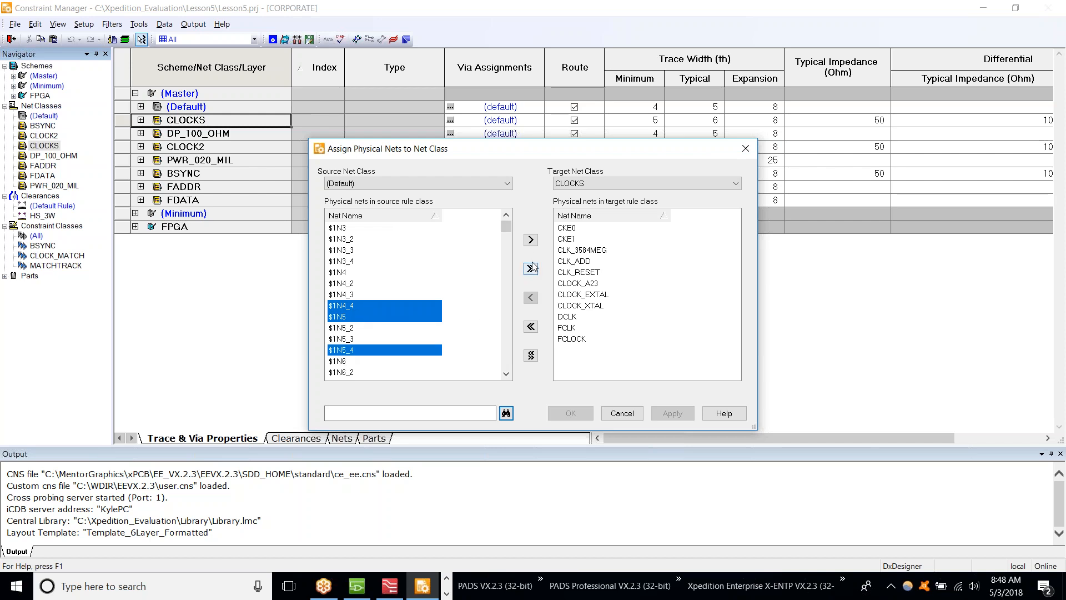
left_click(532, 240)
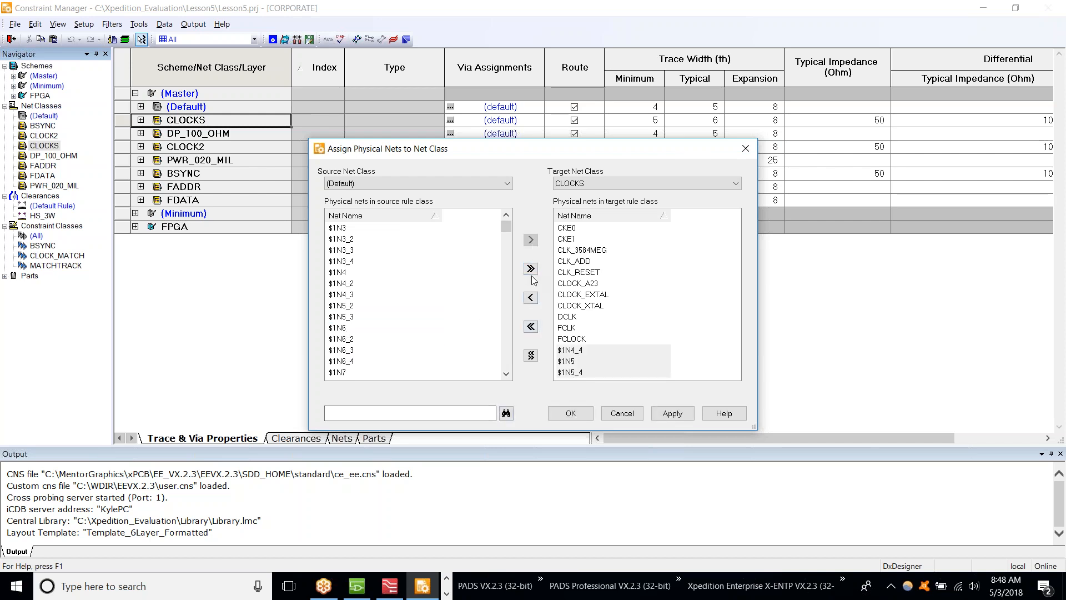
left_click(531, 298)
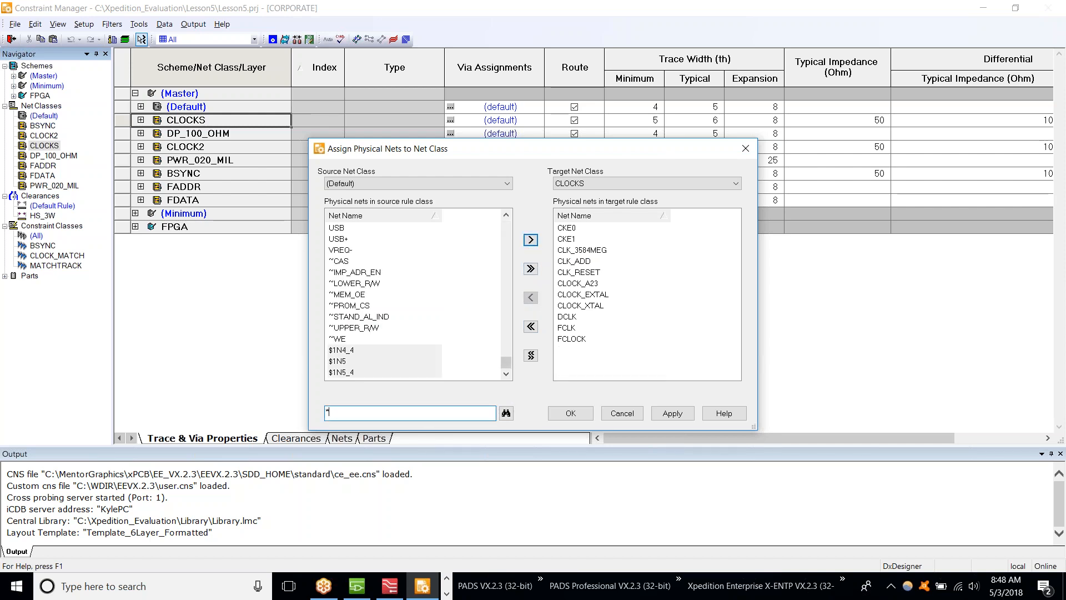
Search the source nets of the (Default) net class for names matching *_4 and look through the list.
type("4")
left_click(506, 413)
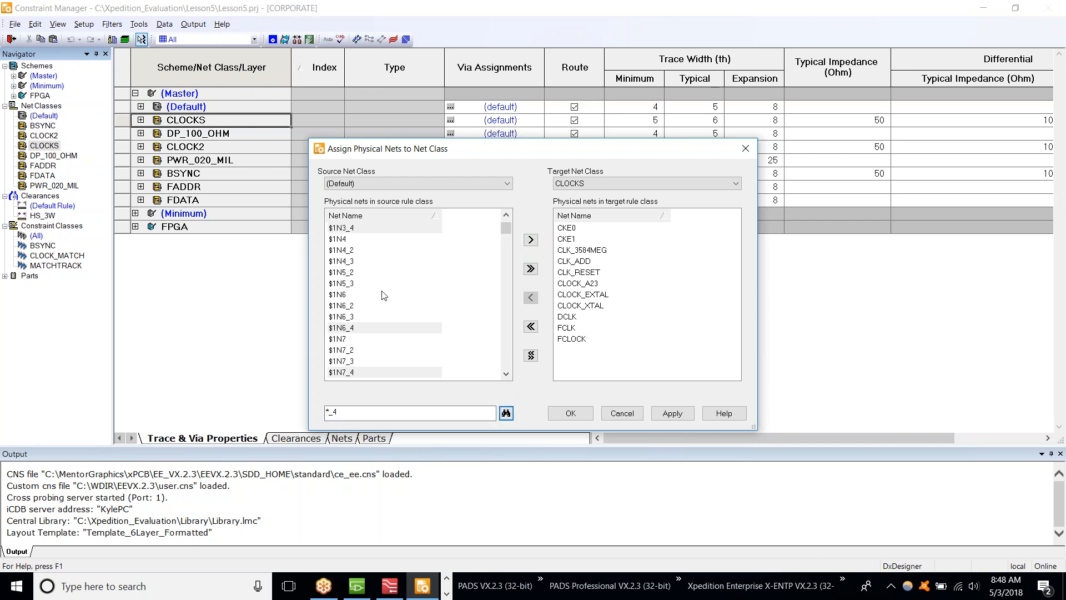
scroll(393, 294, "down", 3)
scroll(393, 294, "up", 4)
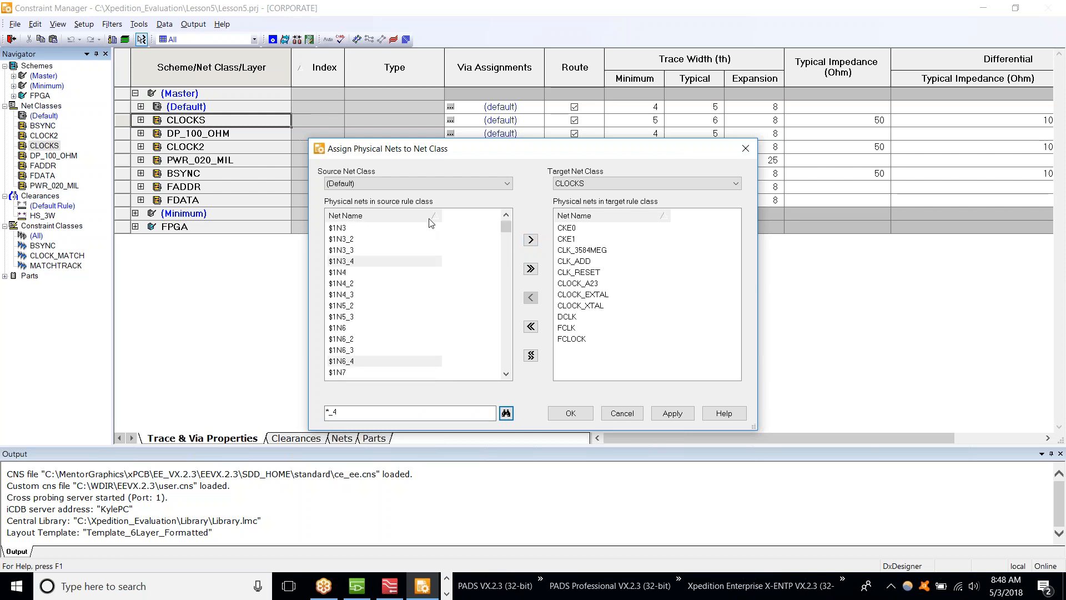
Clear the net name search and close the net assignment dialog.
left_click_drag(367, 412, 279, 420)
key("BackSpace")
left_click(672, 413)
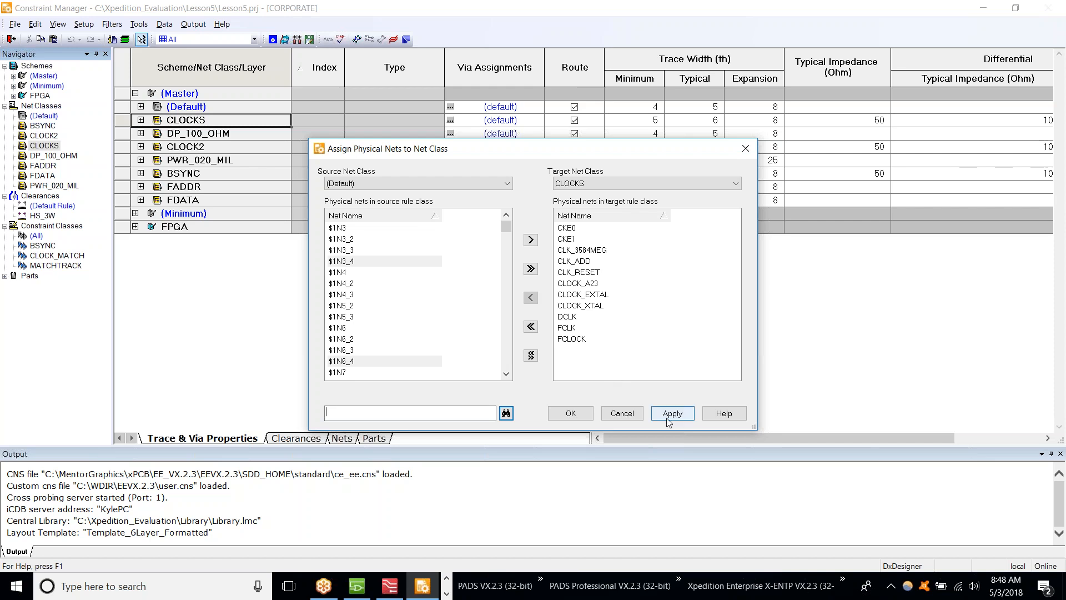
left_click(622, 413)
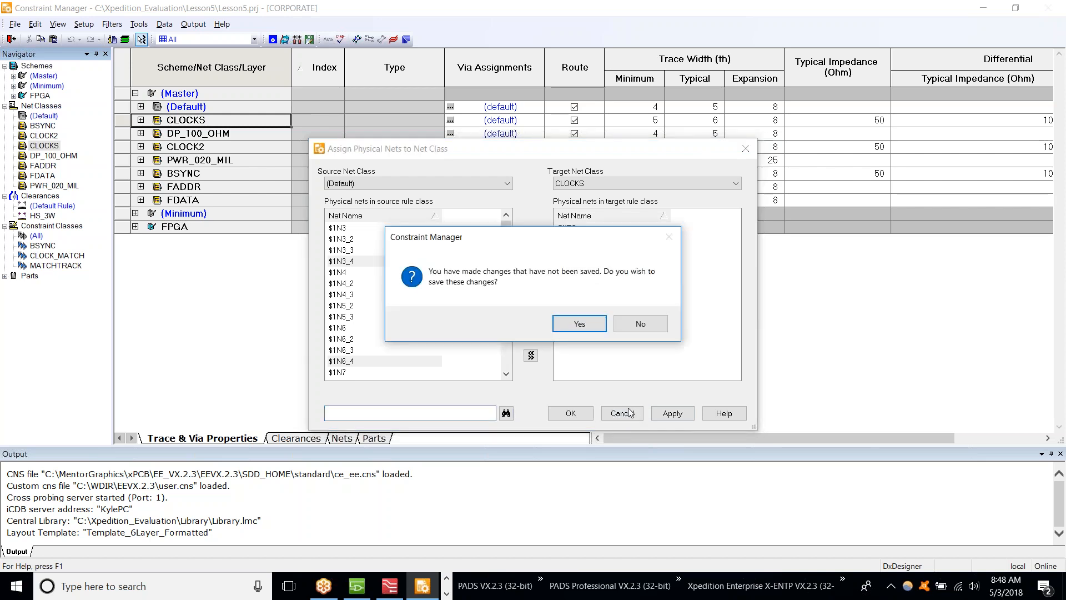
left_click(578, 336)
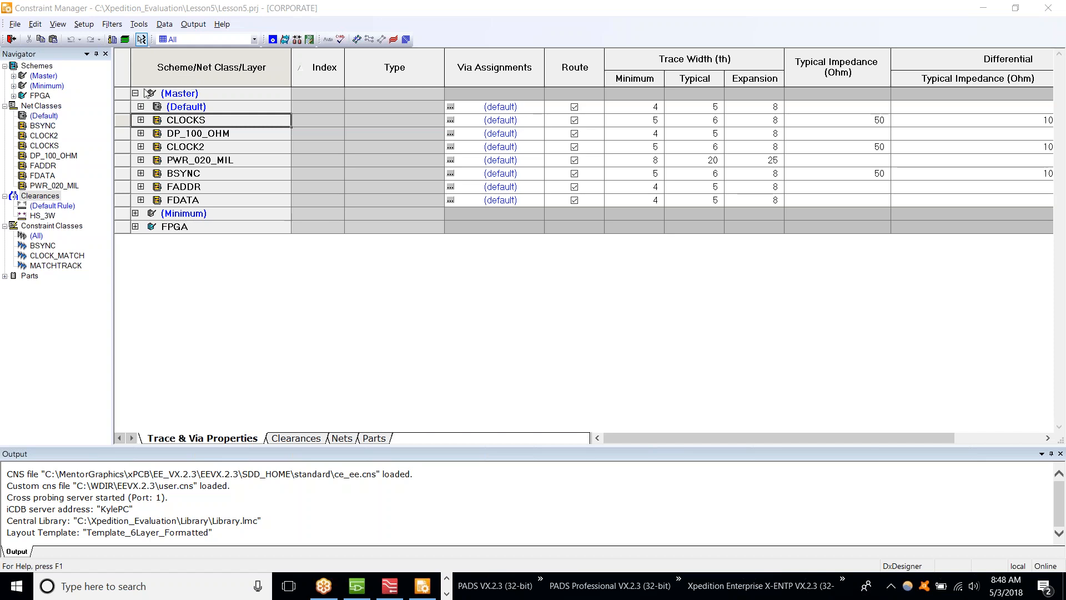
Open the Stackup Editor, enlarge it to full screen and show the Z0 planning table.
left_click(126, 39)
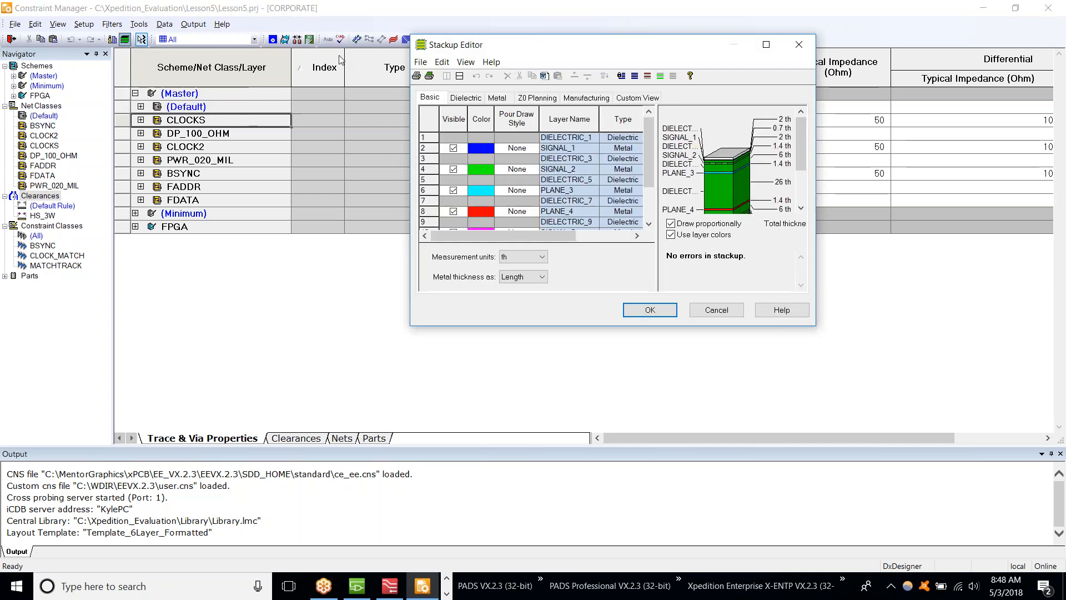
double_click(599, 51)
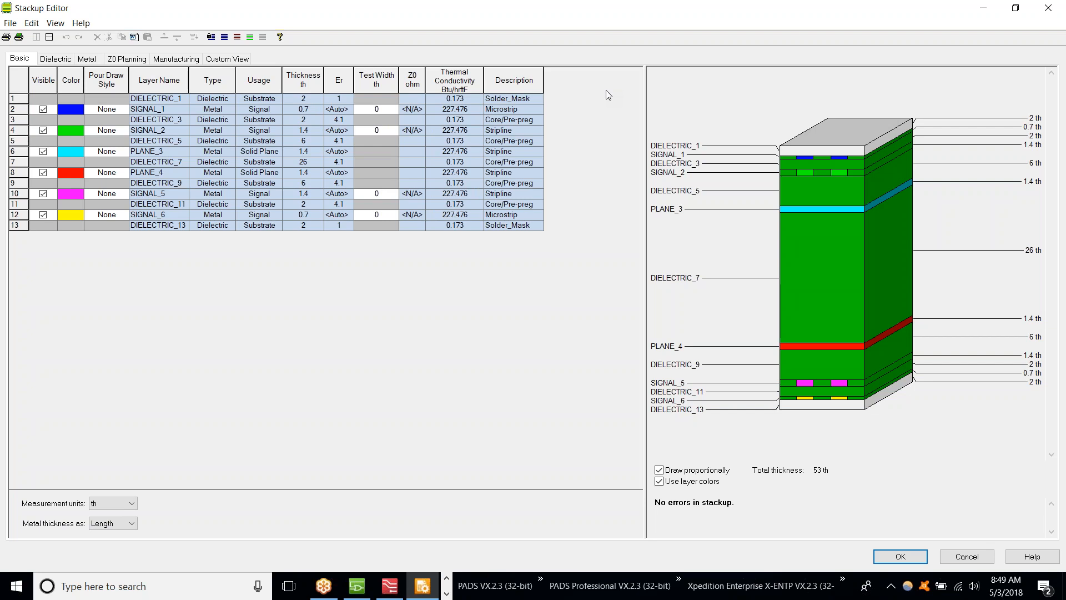
left_click(128, 59)
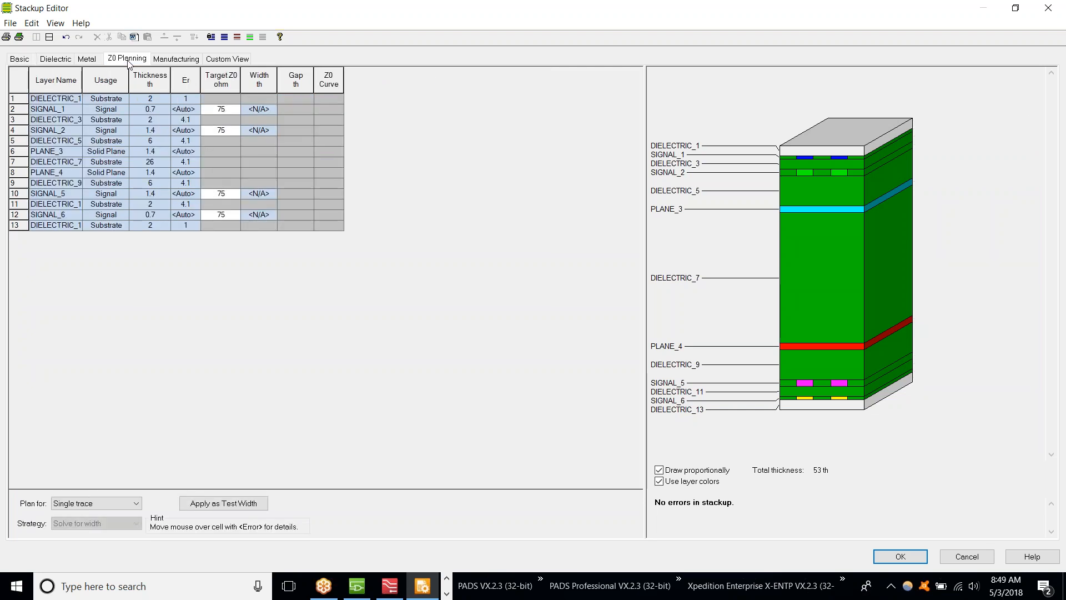
Plan the impedances for a differential pair using the Solve for separation strategy, and apply the result as test width.
left_click(119, 505)
left_click(119, 524)
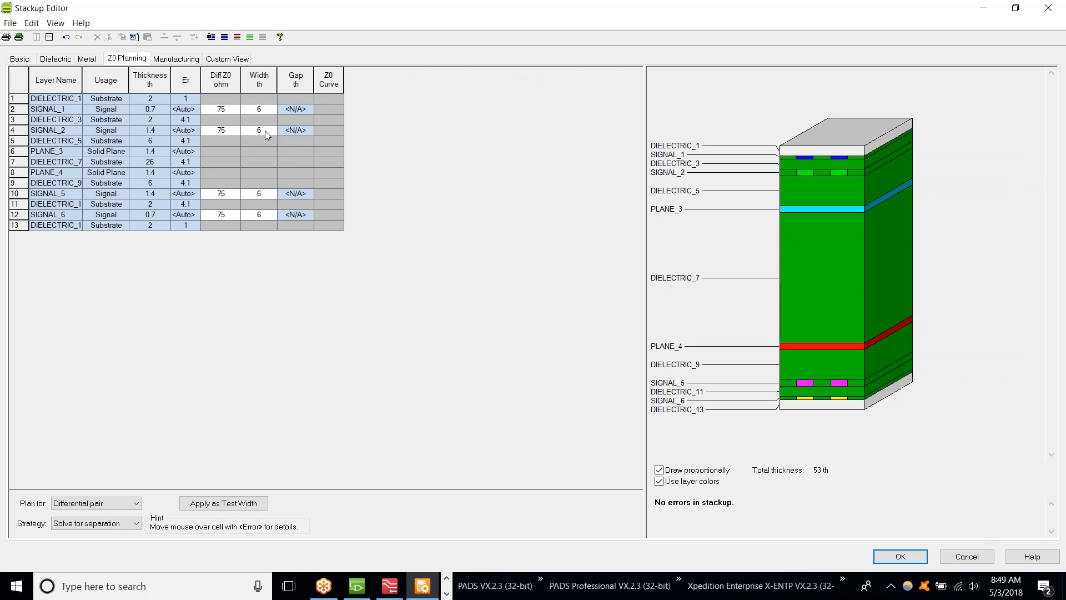
left_click(251, 503)
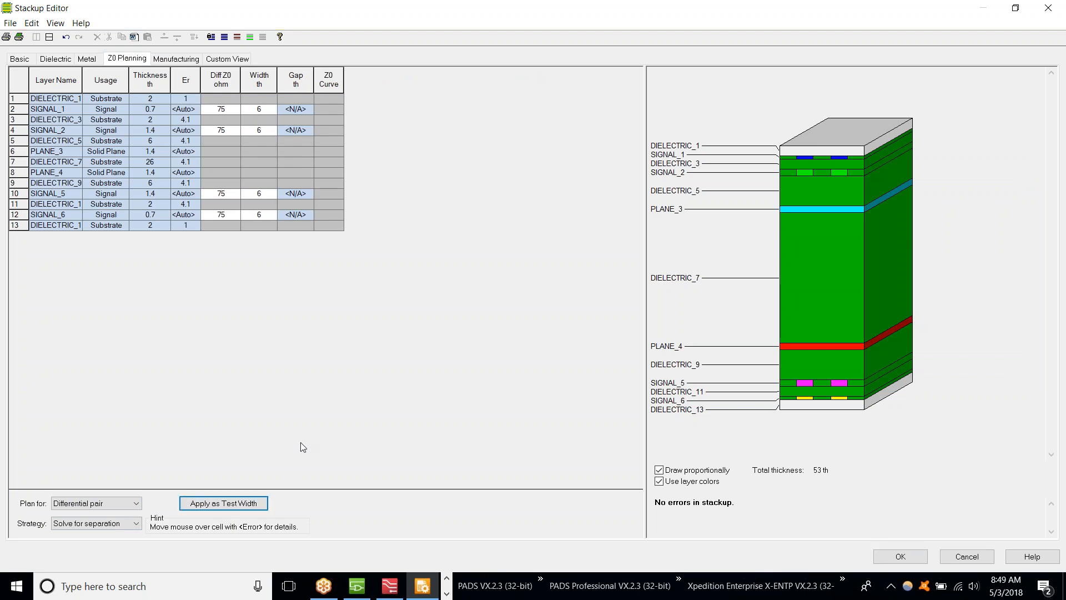
Set the SIGNAL_1 layer's differential impedance to 100 ohm and its width to 10 th.
left_click(220, 109)
type("100")
key("Tab")
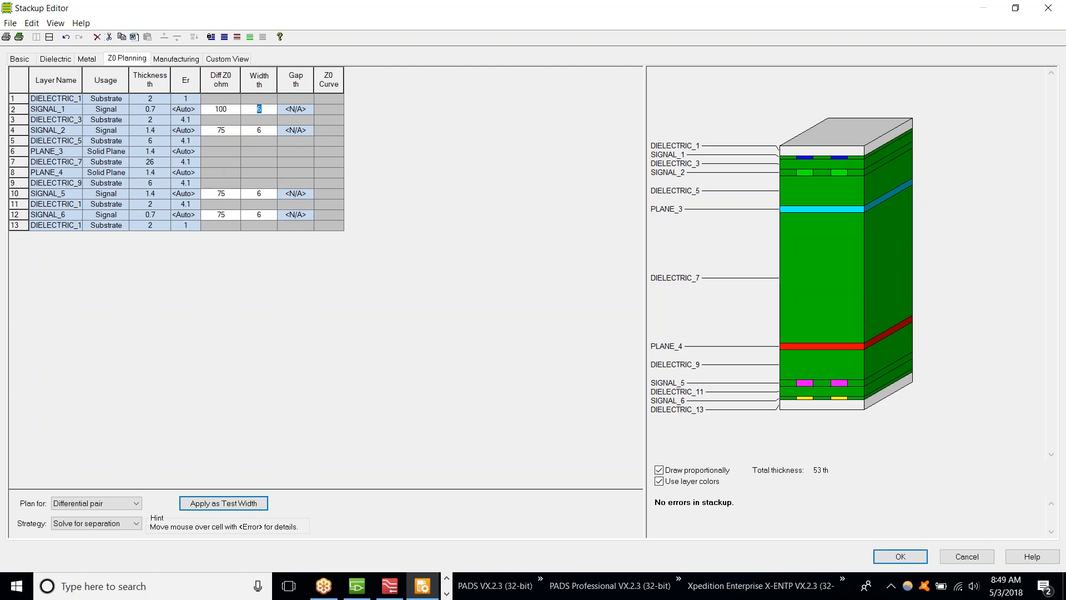
type("10")
key("Return")
Change the differential pair planning strategy to Solve for both.
left_click(109, 525)
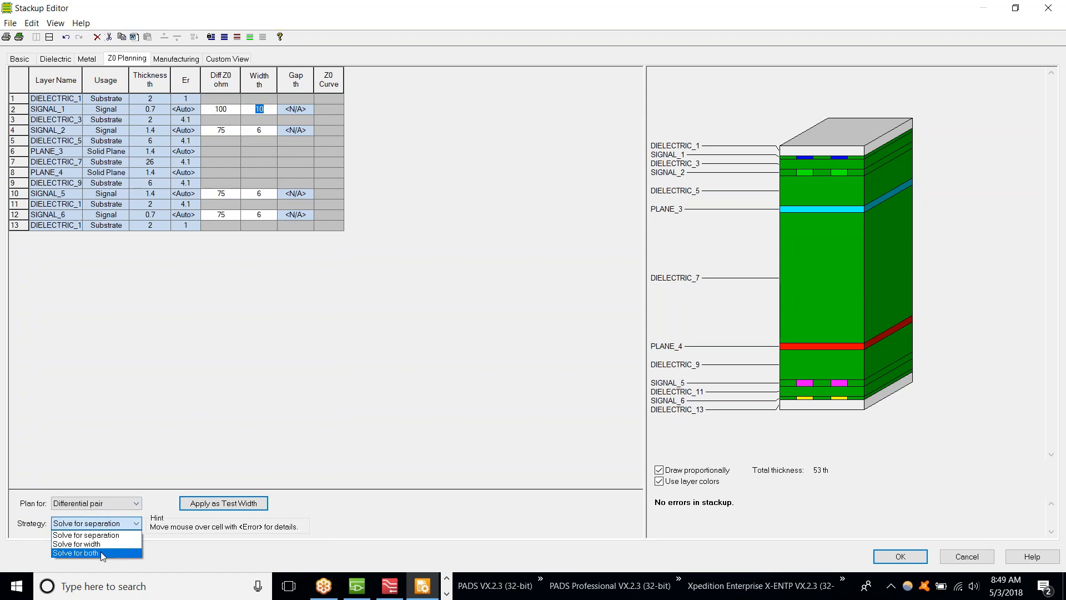
left_click(103, 552)
left_click(112, 524)
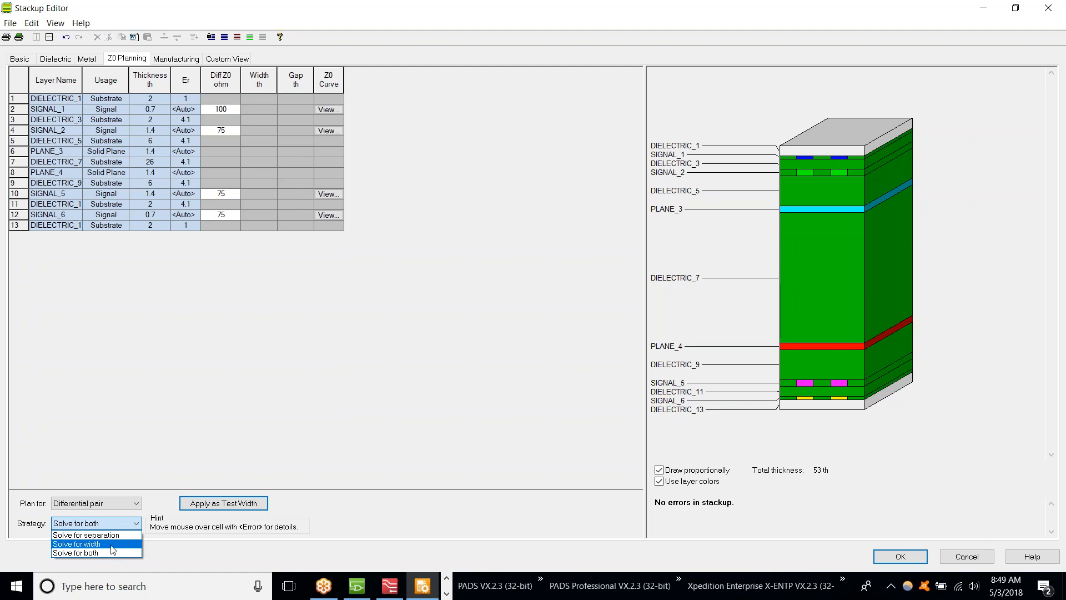
left_click(111, 556)
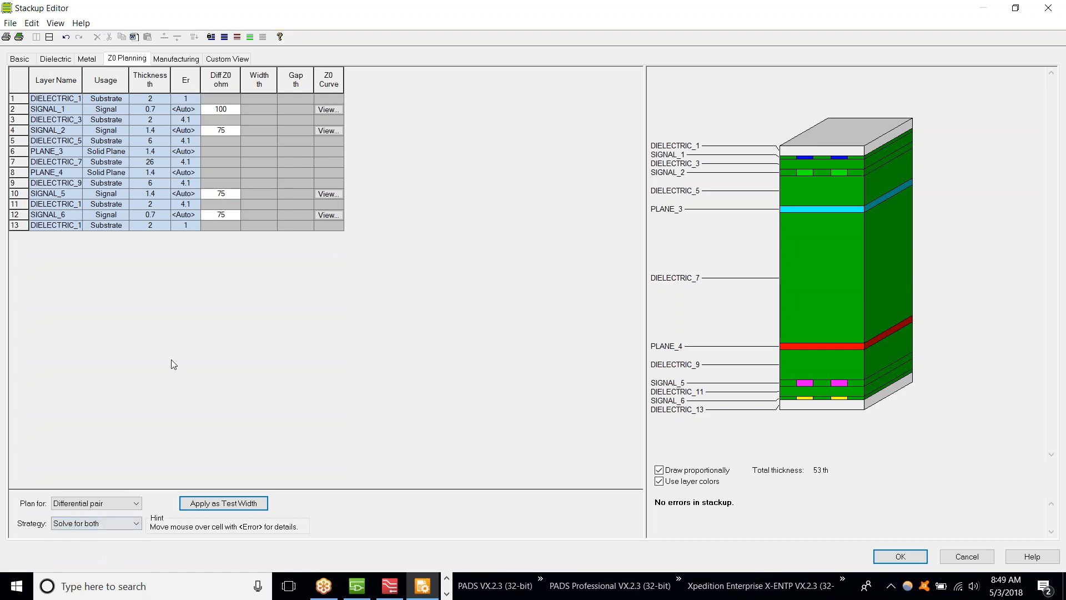
Set the SIGNAL_1 layer's differential impedance to 75 ohm and try to view its Z0 curve.
left_click(236, 110)
type("75")
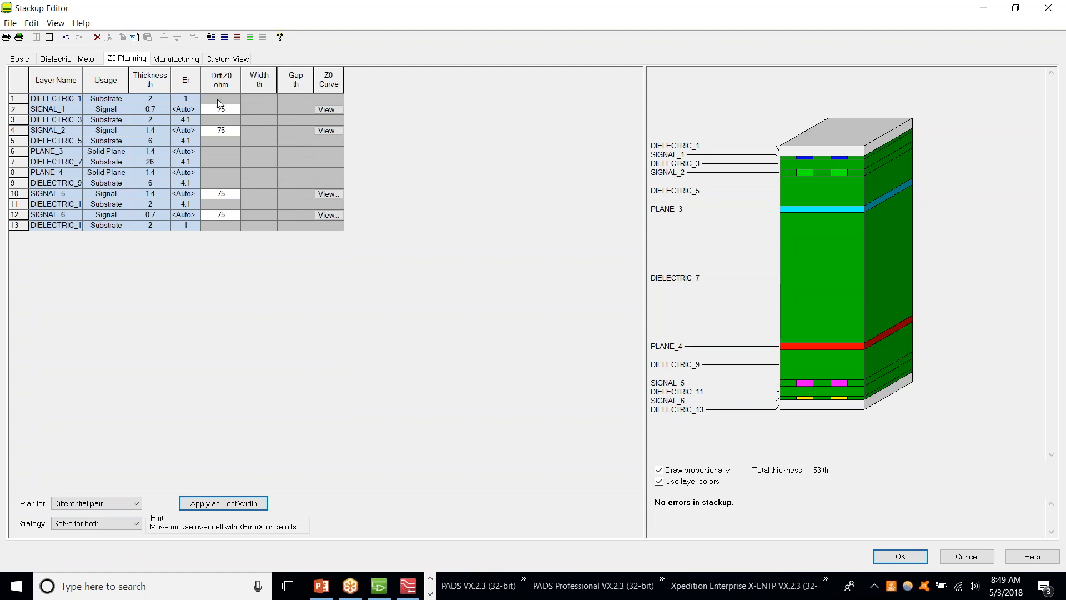
left_click(225, 131)
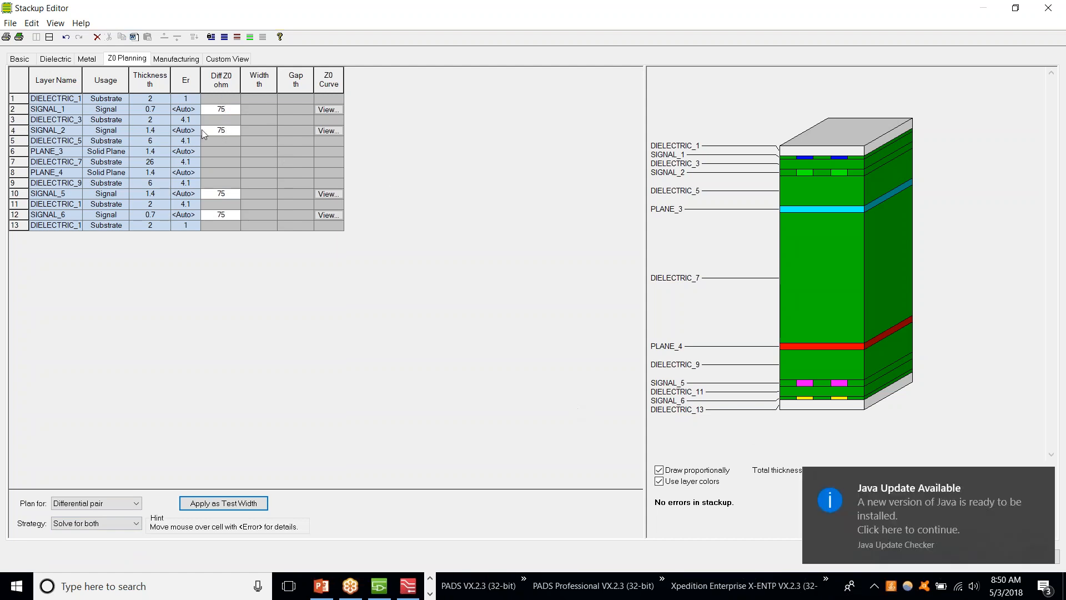
left_click(329, 110)
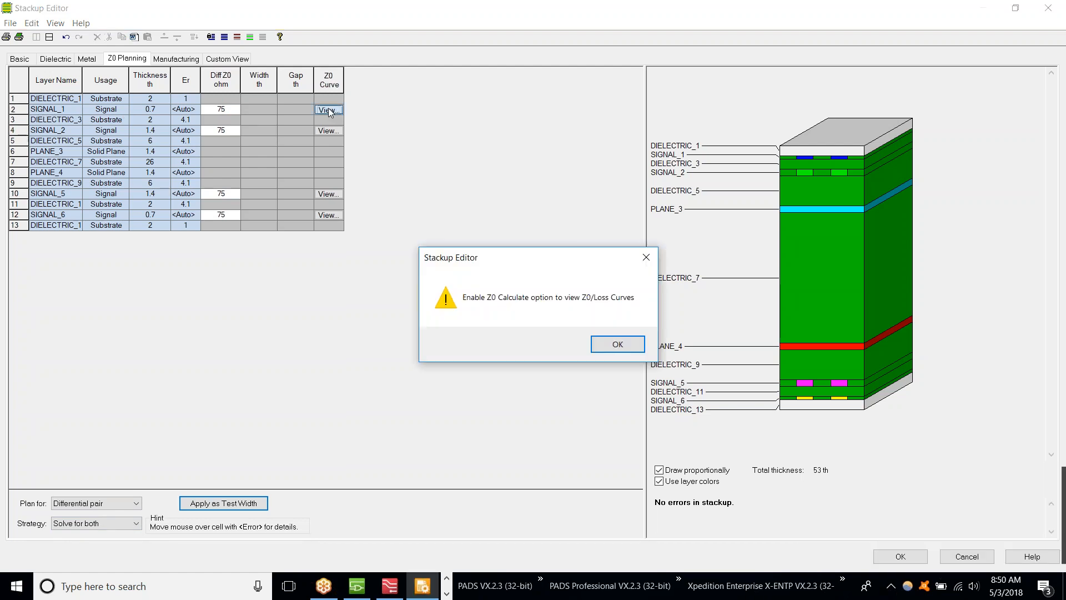
left_click(616, 346)
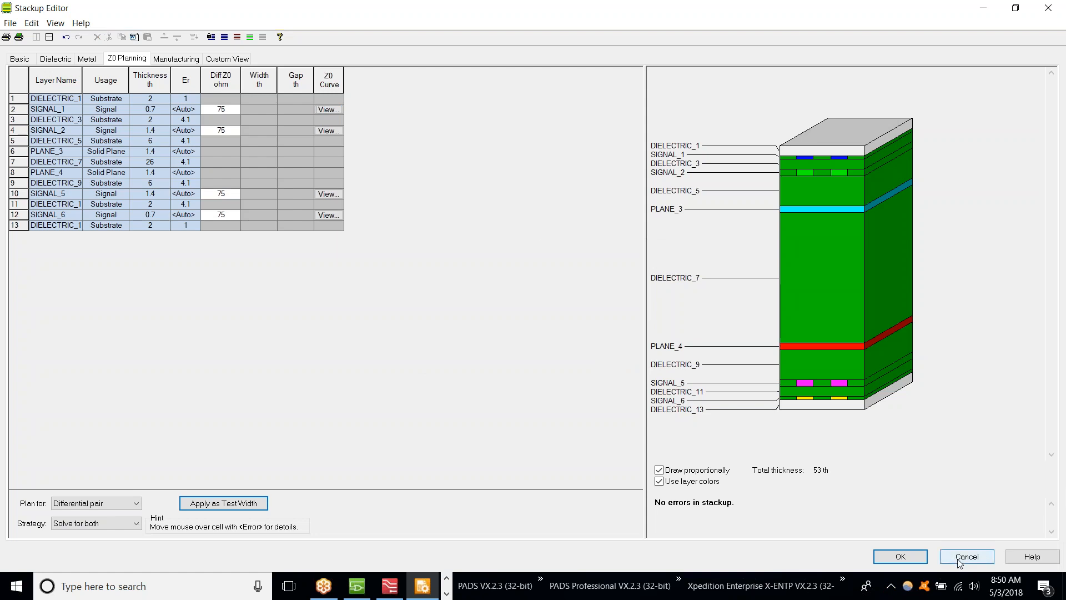
Review the basic layer properties of the stackup, and close the Stackup Editor.
left_click(20, 59)
left_click(10, 23)
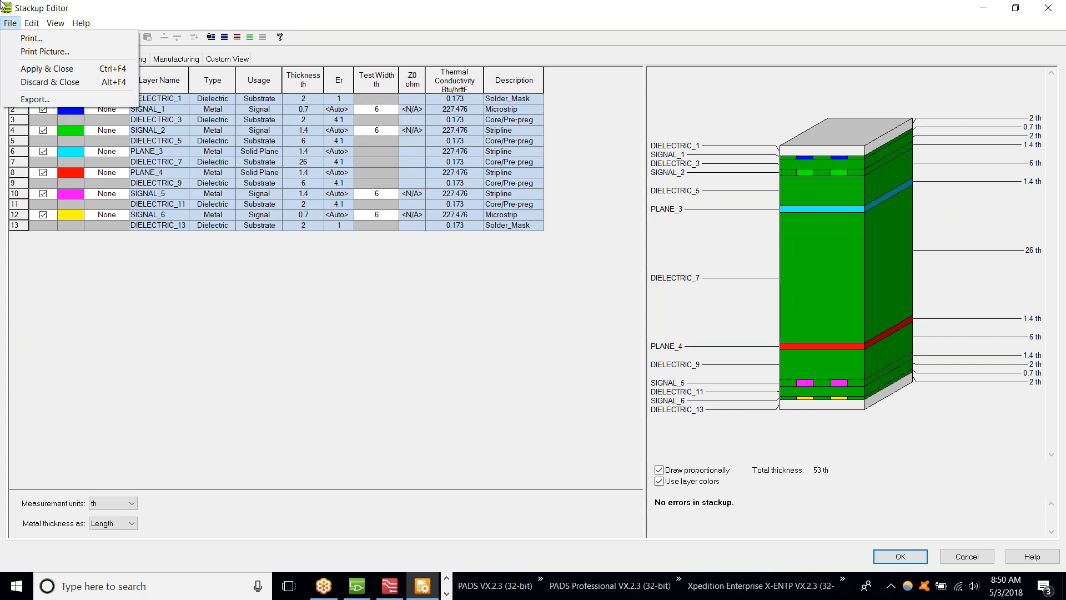
mouse_move(40, 24)
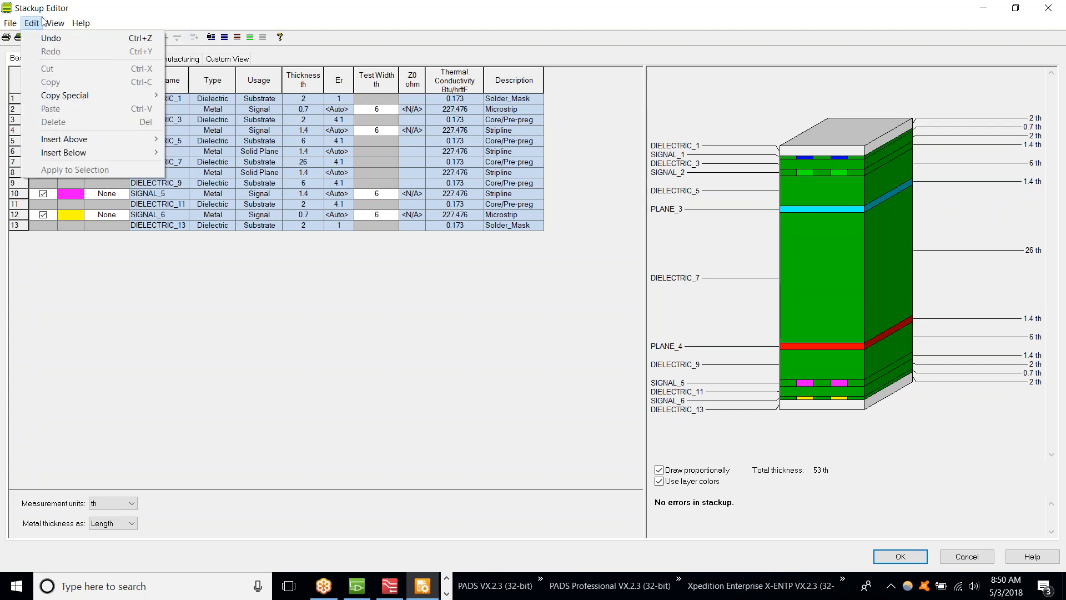
left_click(64, 7)
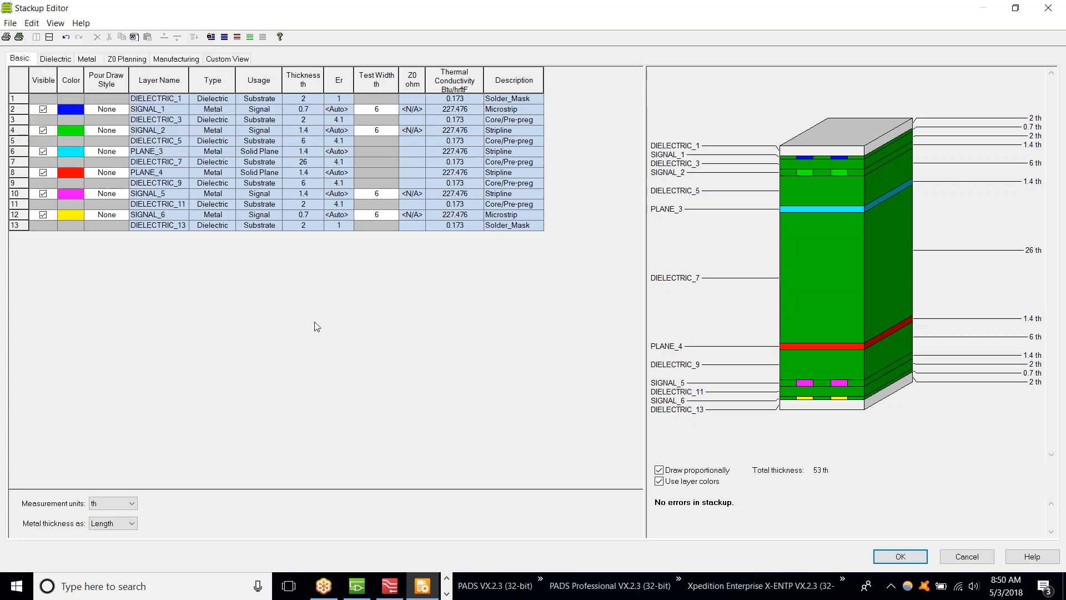
left_click(905, 430)
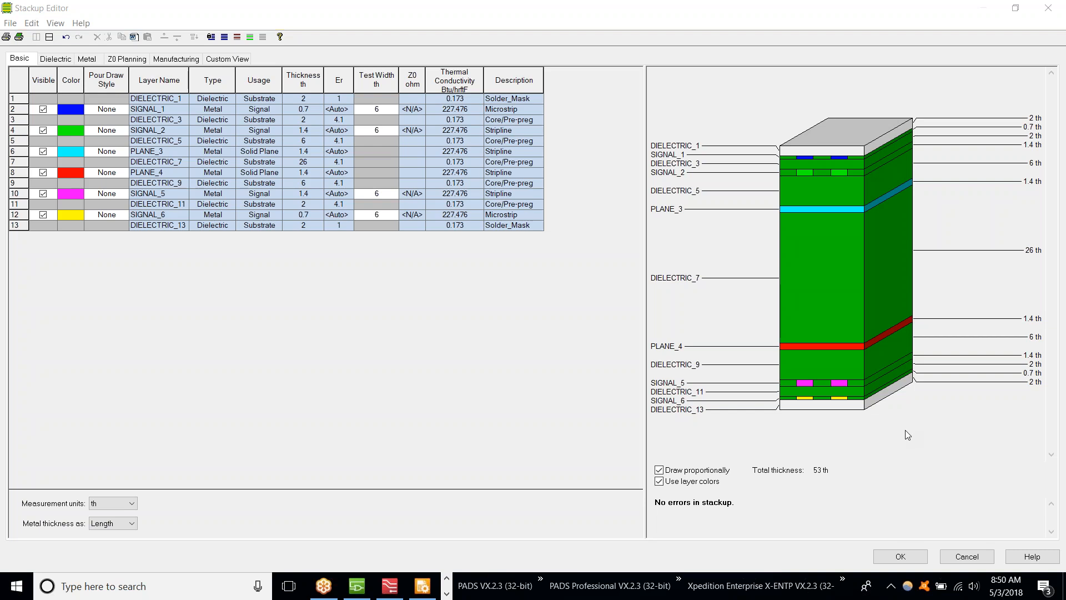
left_click(1047, 10)
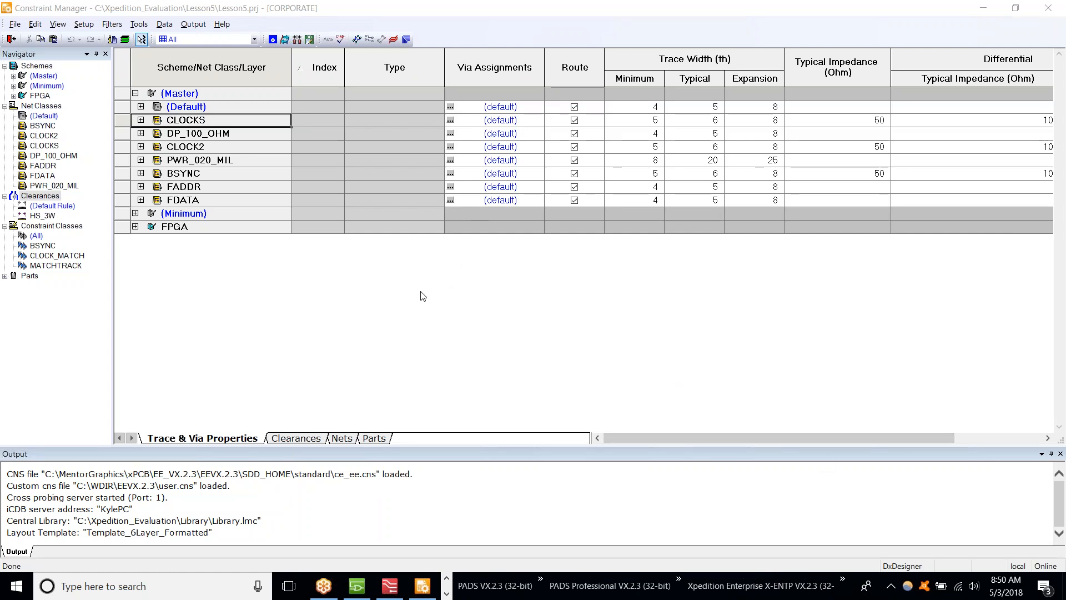
Examine the per-layer trace widths and impedances of the CLOCKS and DP_100_OHM net classes in the Master scheme.
left_click(140, 120)
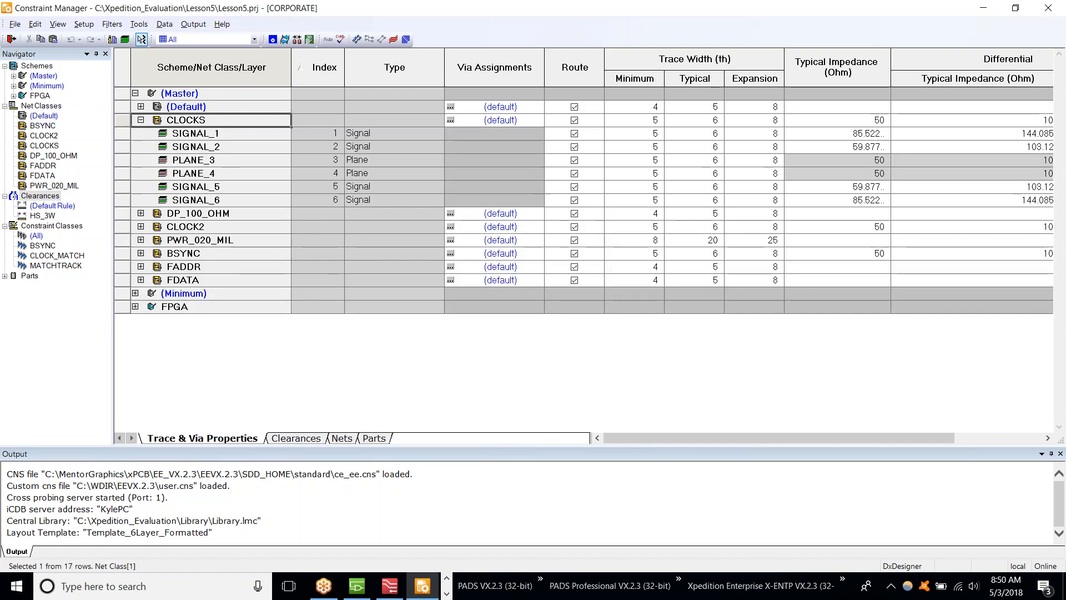
left_click(140, 213)
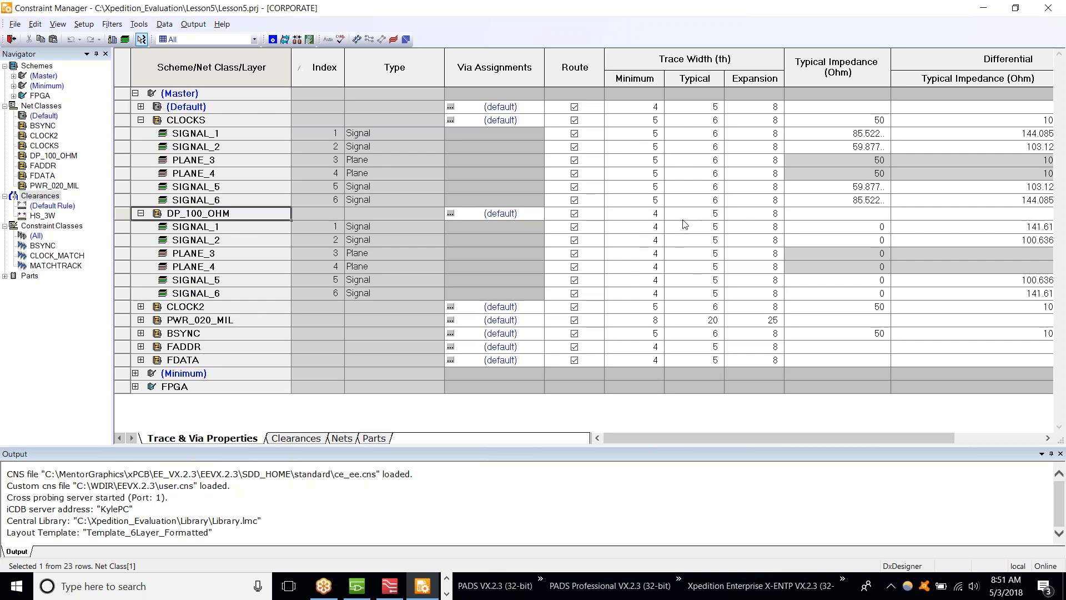
mouse_move(713, 441)
left_mouse_down()
mouse_move(756, 431)
mouse_move(717, 428)
left_mouse_up()
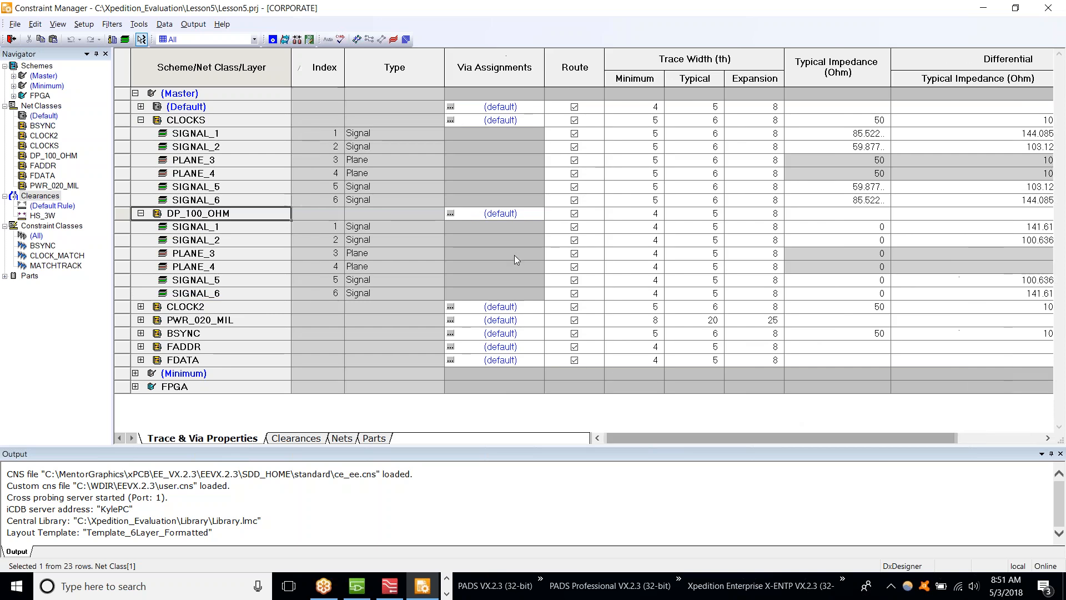
Examine the via choices for the DP_100_OHM net class in its via assignments, and close them without changes.
left_click(450, 214)
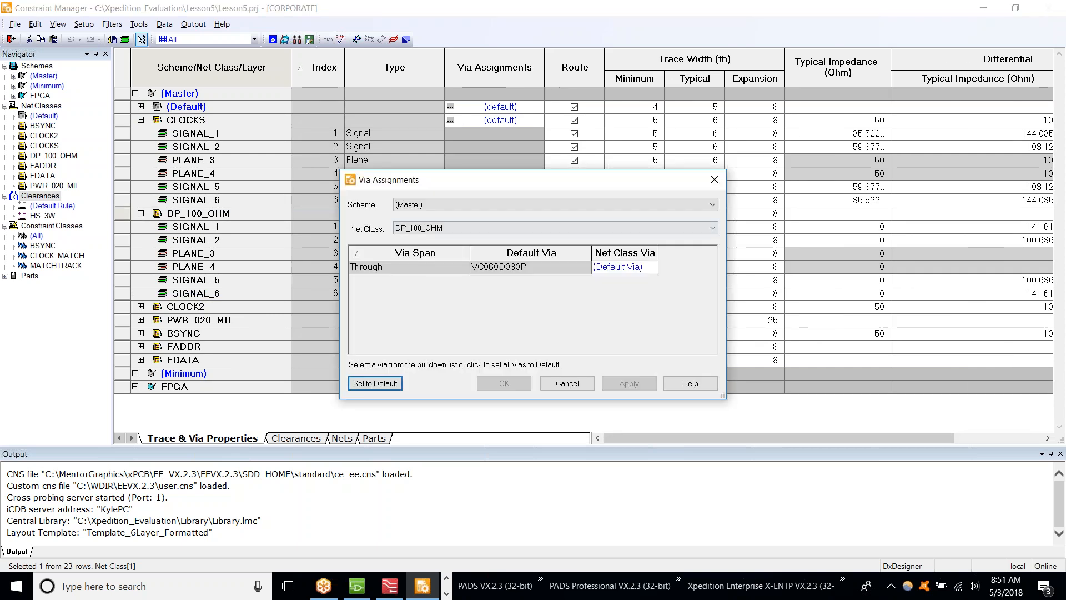
left_click_drag(541, 190, 810, 181)
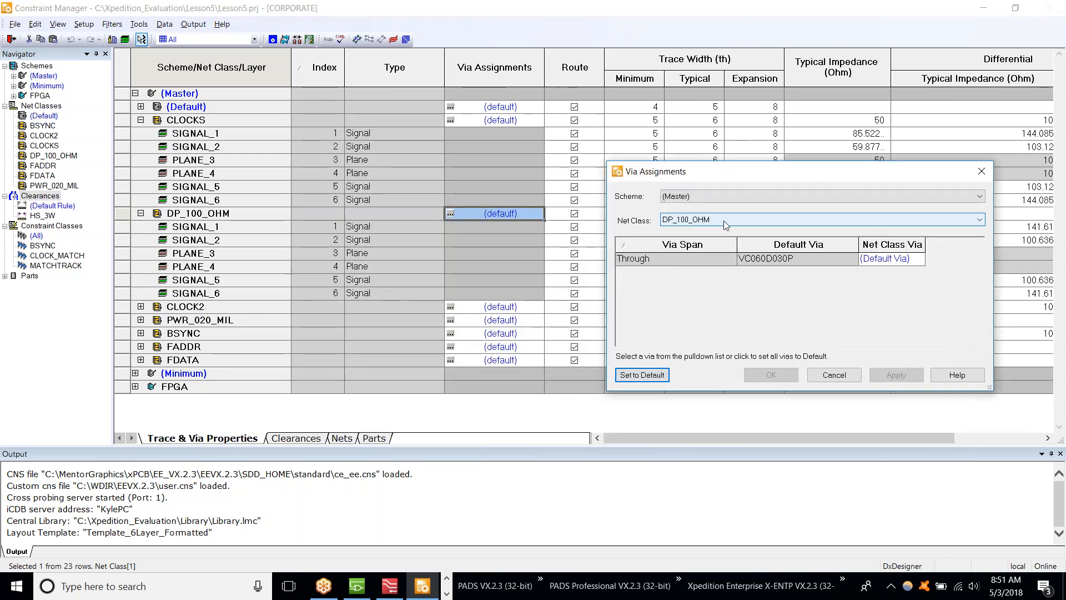
left_click(725, 224)
left_click(691, 267)
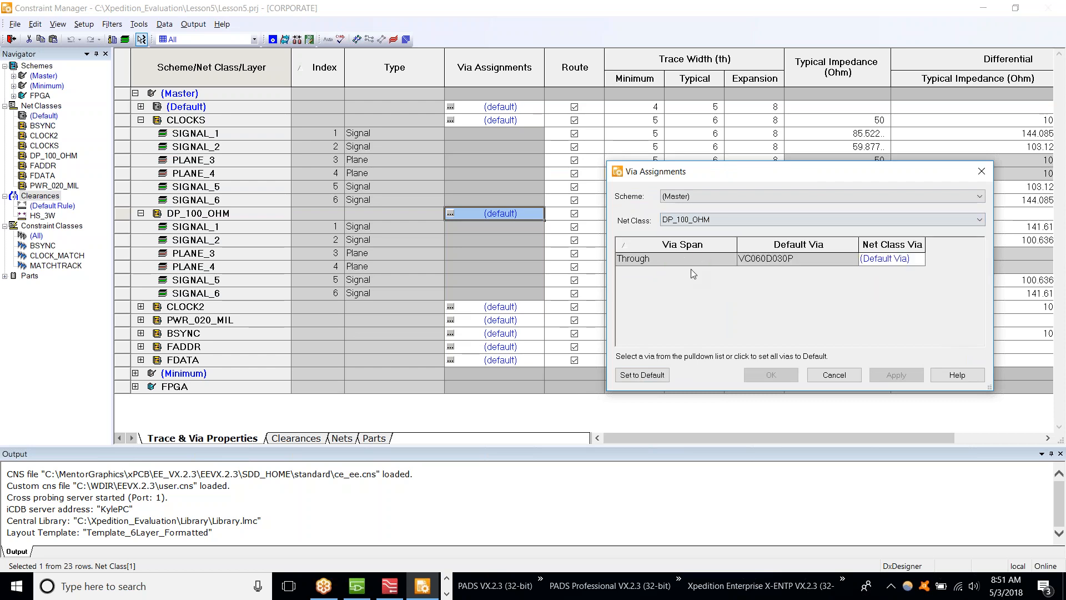
left_click(904, 259)
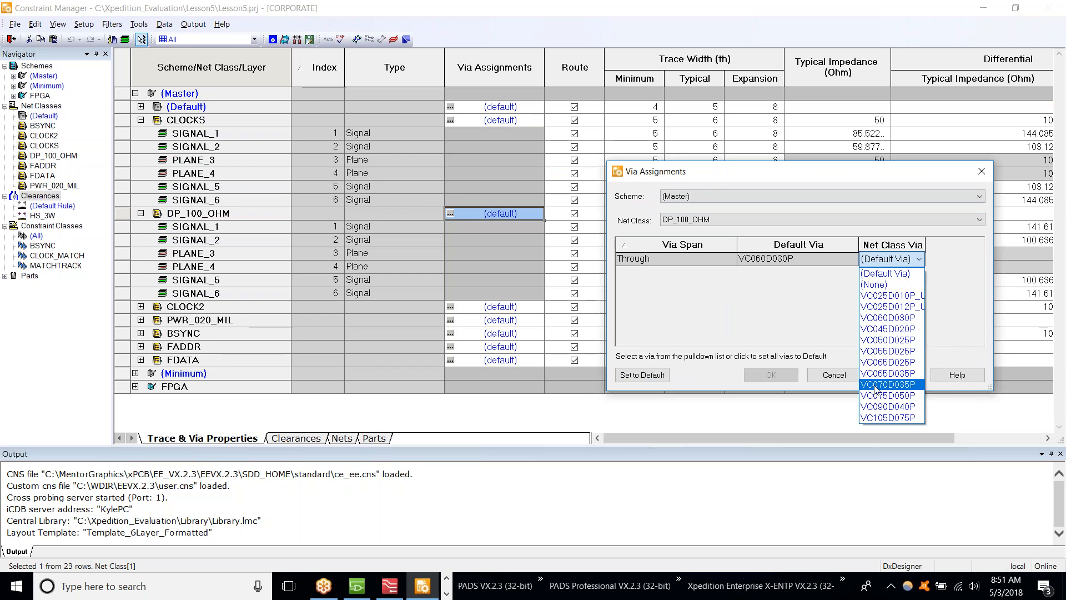
left_click(782, 288)
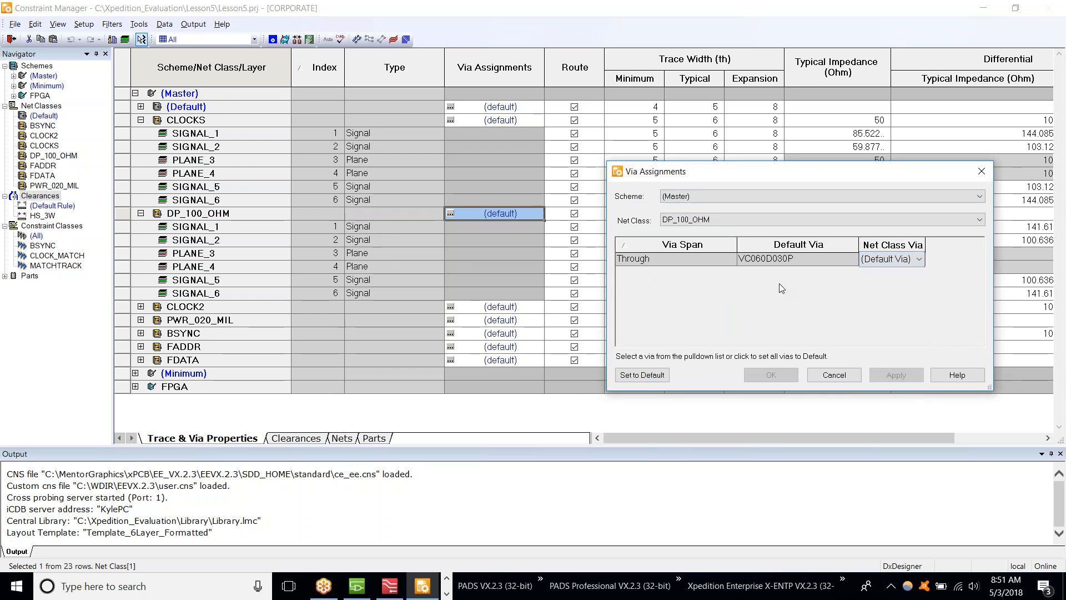
left_click(833, 375)
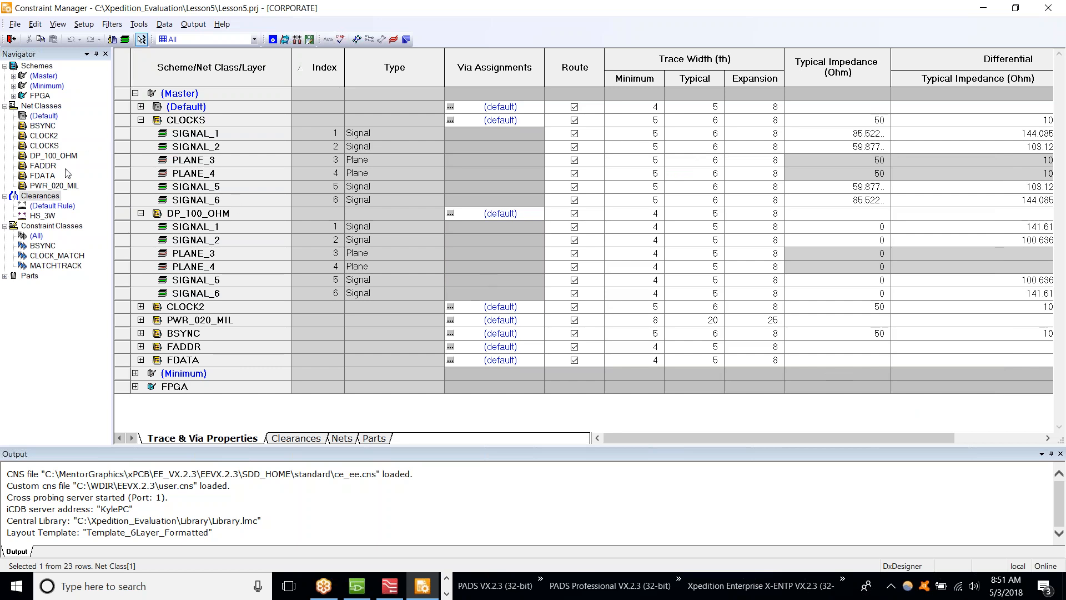
Examine the per-layer clearances of the Master scheme's Default Rule and HS_3W rule.
left_click(41, 196)
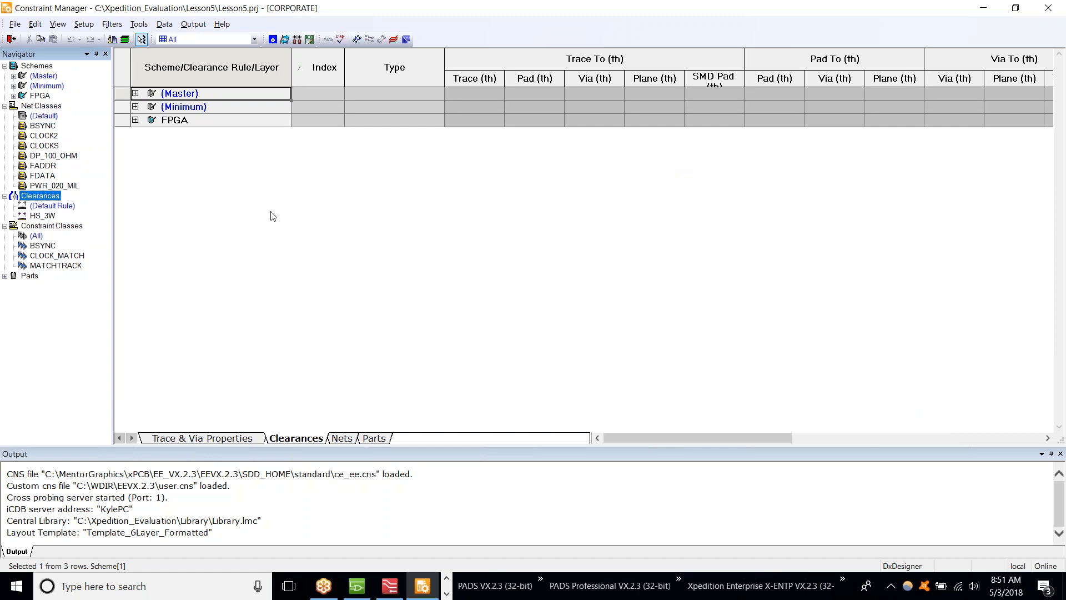
left_click(135, 95)
left_click(135, 93)
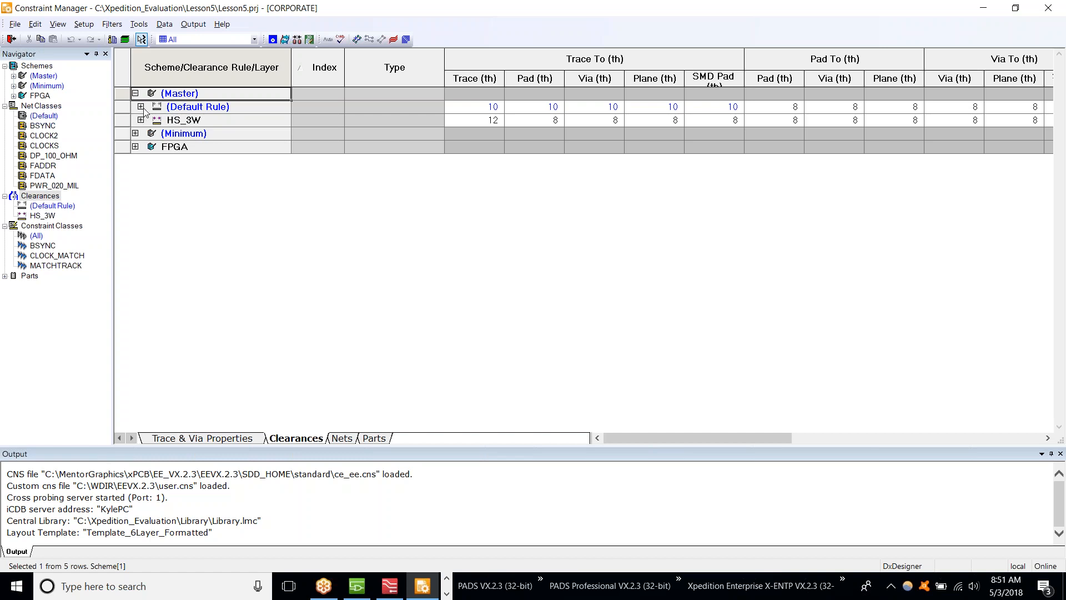
left_click(141, 108)
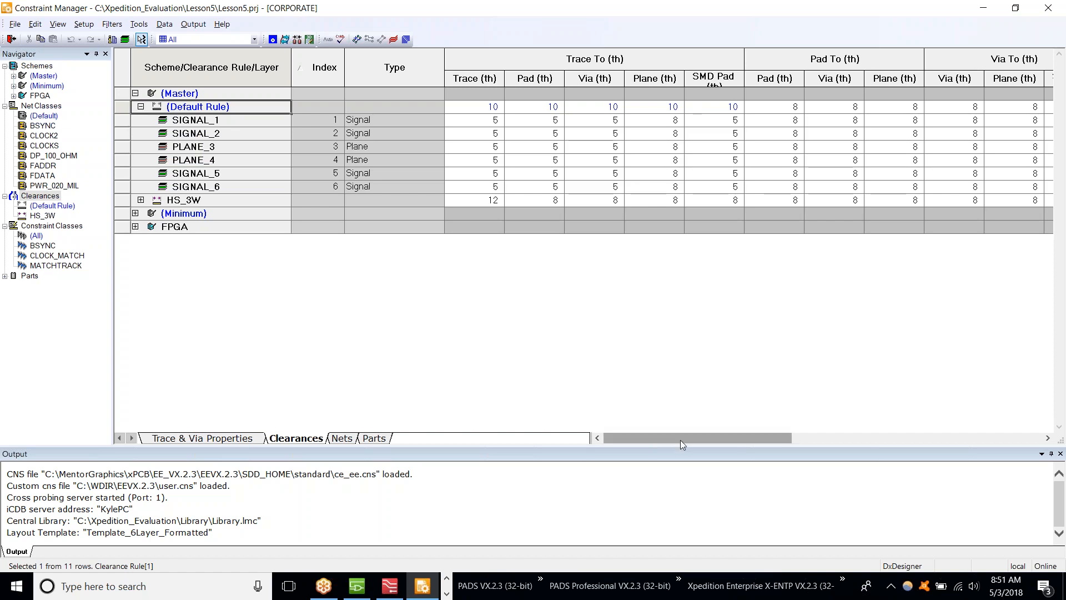
left_click_drag(681, 438, 959, 462)
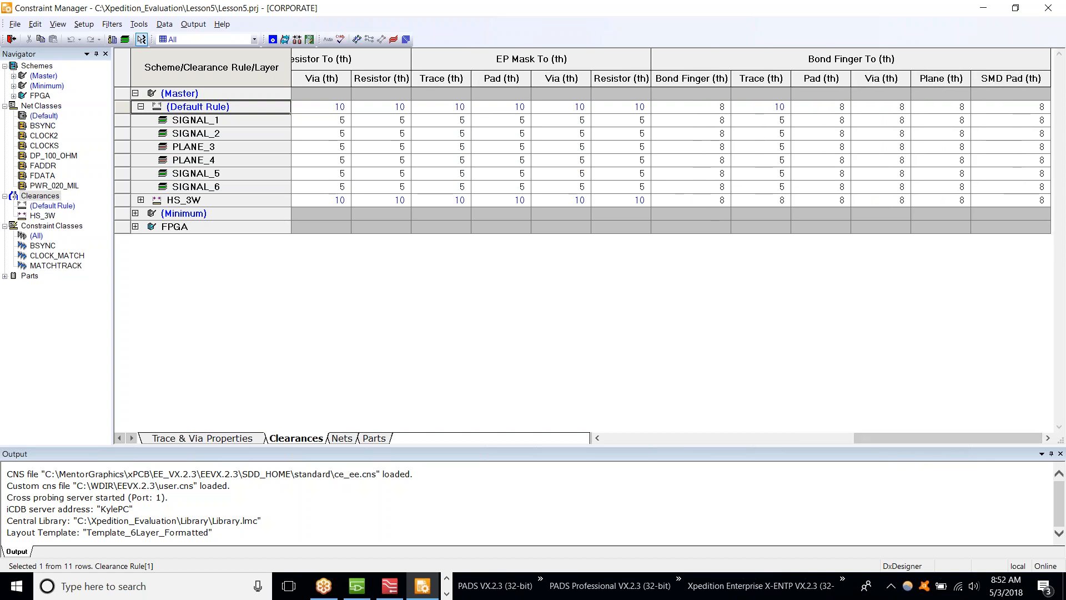
mouse_move(960, 440)
left_mouse_down()
mouse_move(775, 448)
mouse_move(680, 435)
mouse_move(650, 415)
left_mouse_up()
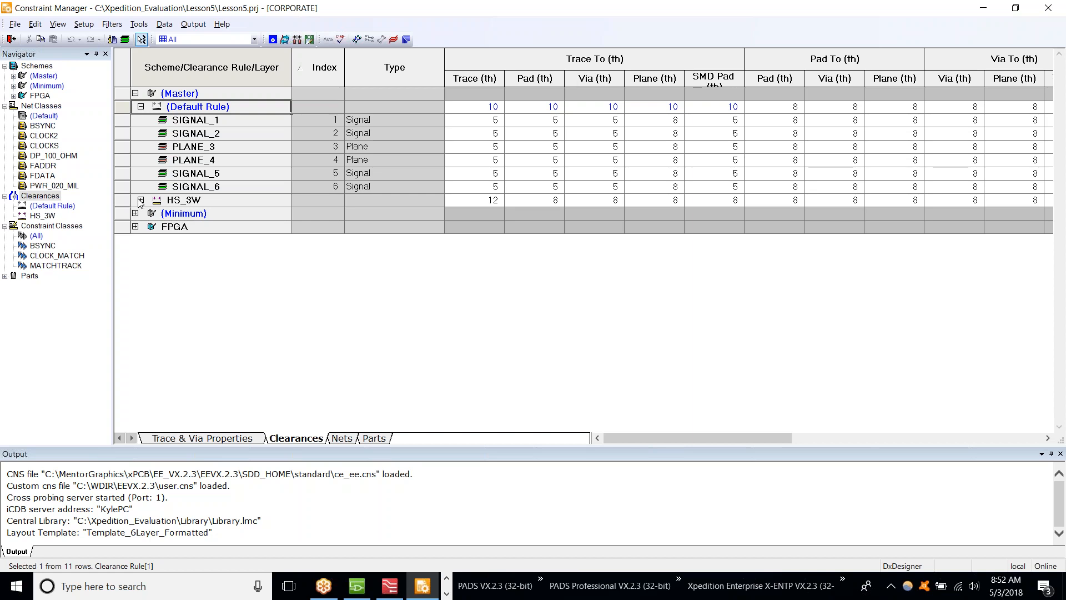
left_click(141, 200)
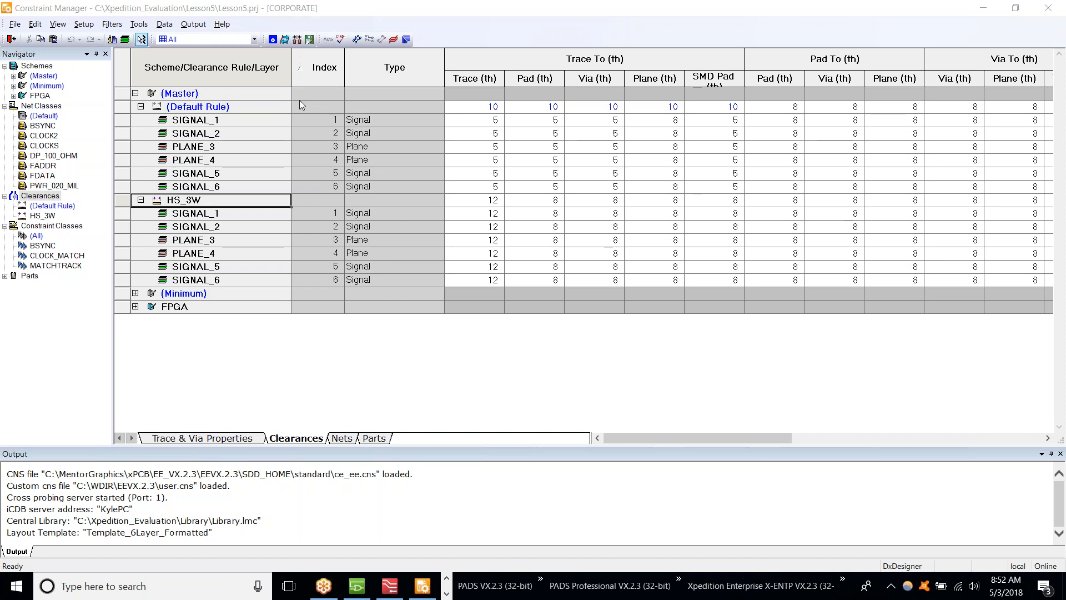
Assign the HS_3W rule between FADDR and BSYNC in the Master scheme's class to class clearances.
left_click(285, 42)
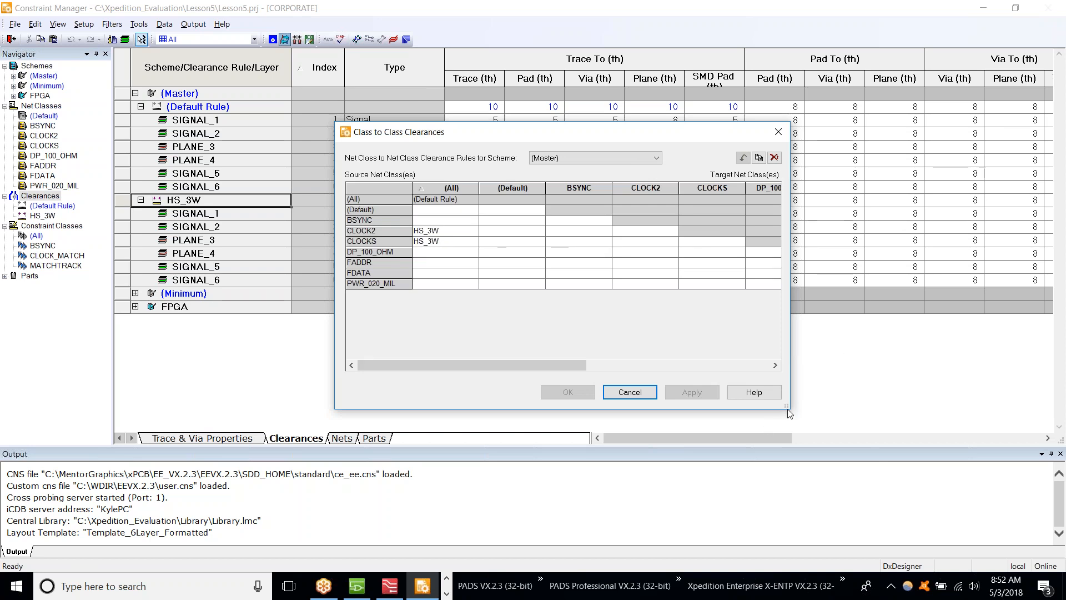
left_click_drag(793, 411, 1048, 508)
left_click_drag(457, 134, 276, 135)
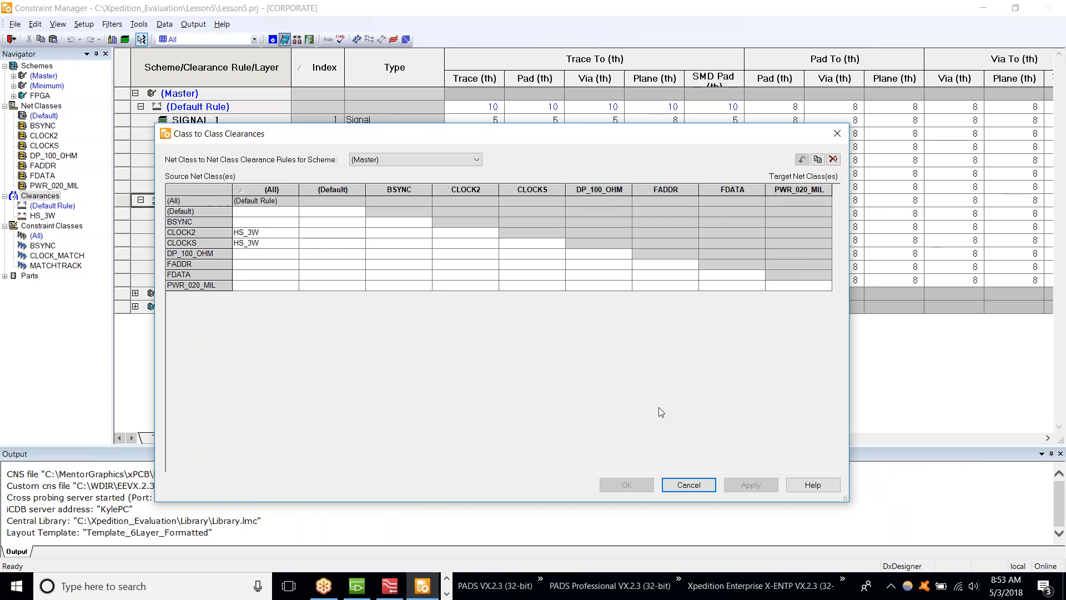
left_click(394, 265)
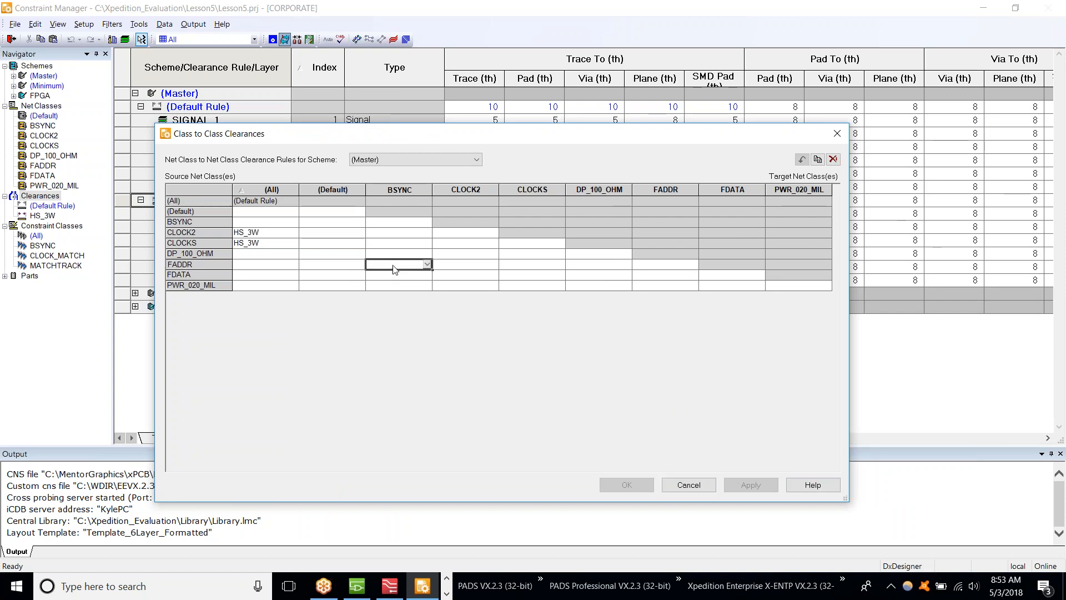
left_click(425, 264)
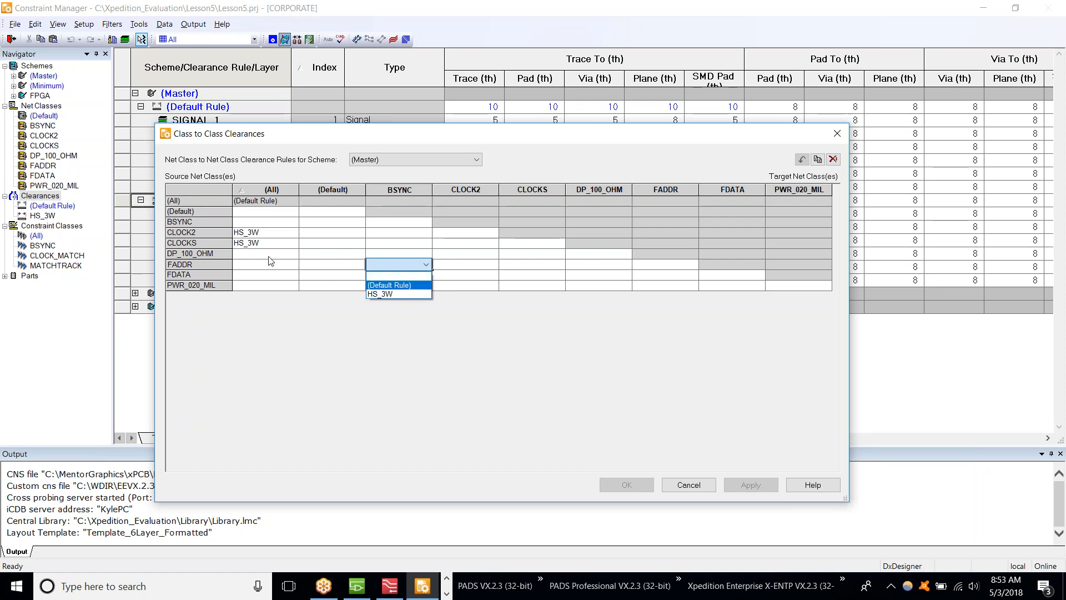
left_click(385, 293)
left_click_drag(473, 134, 480, 303)
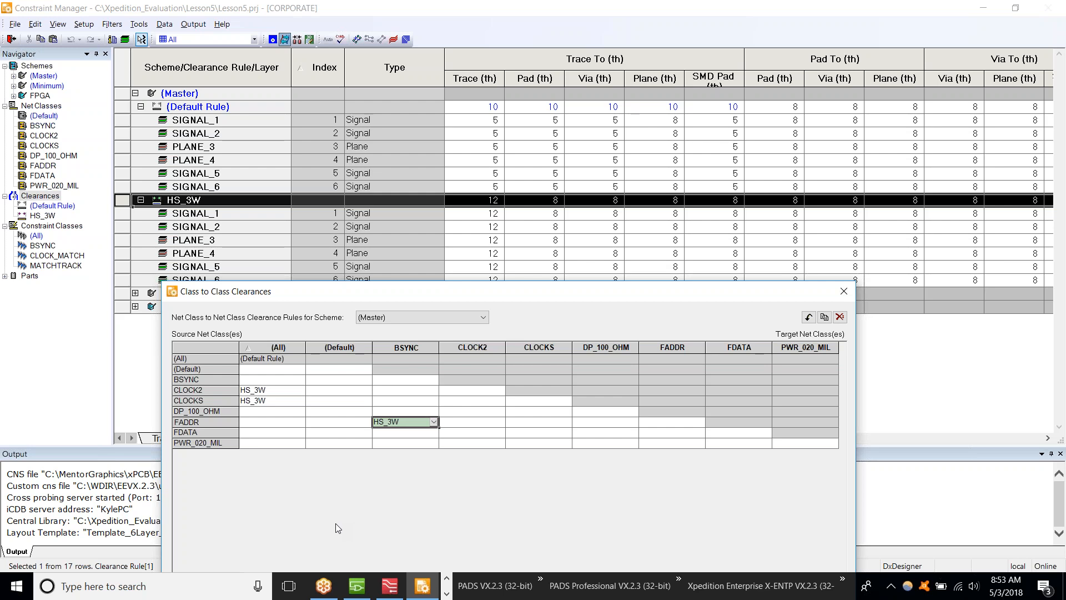
Try the Default Rule and HS_3W for FDATA to (All), and close the class to class clearances discarding all changes.
left_click(297, 438)
left_click(297, 438)
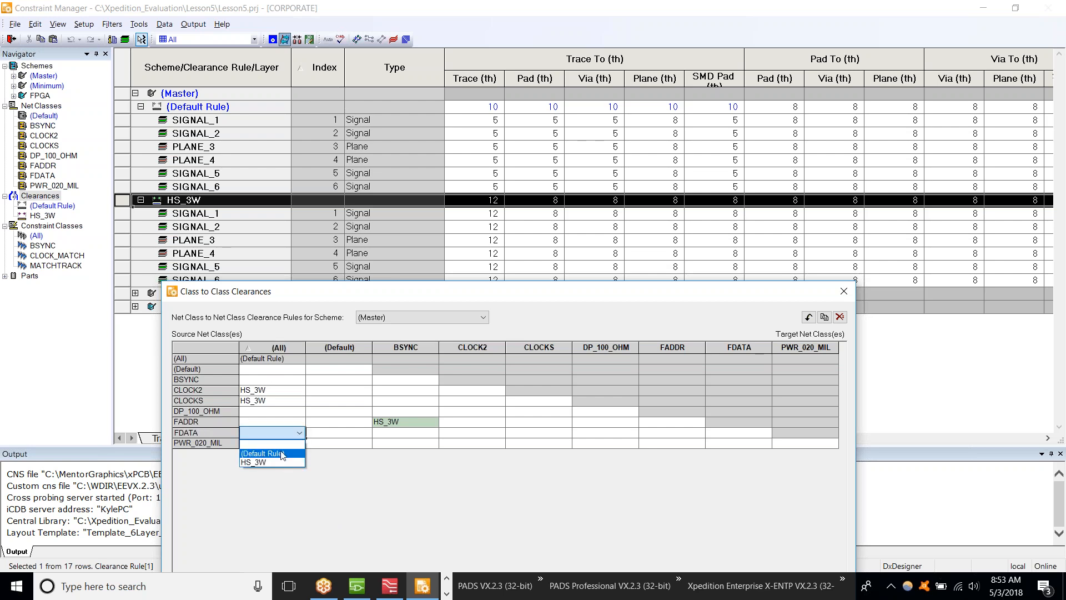
left_click(282, 453)
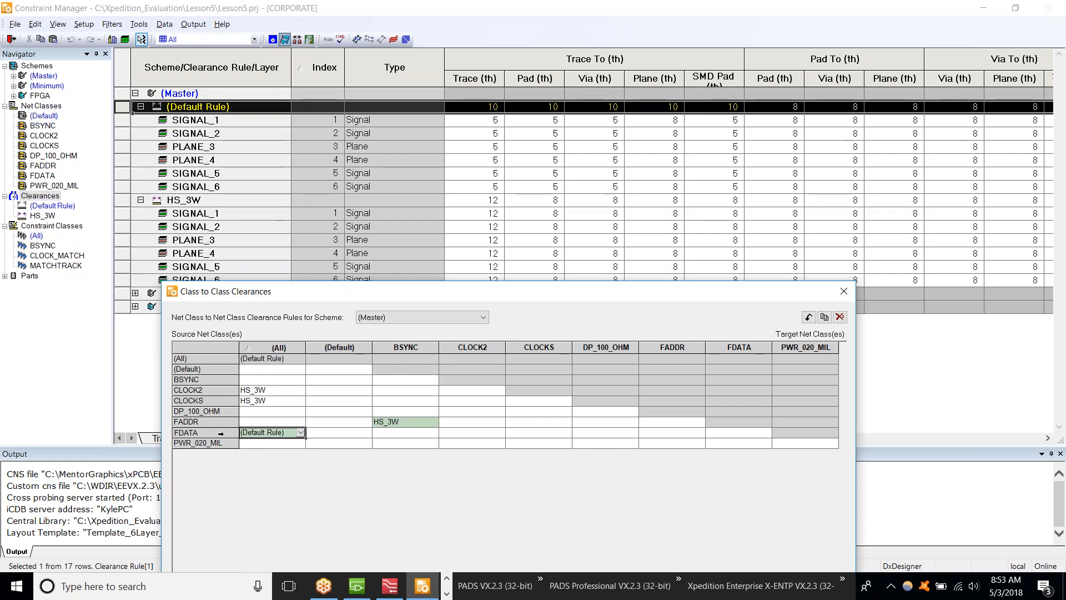
left_click(301, 432)
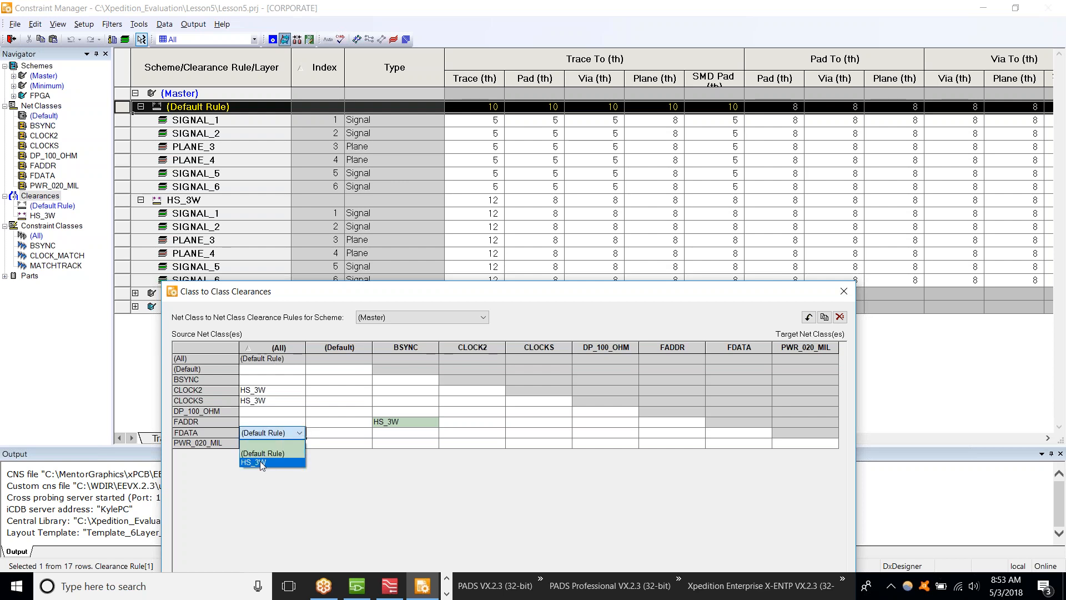
left_click(260, 461)
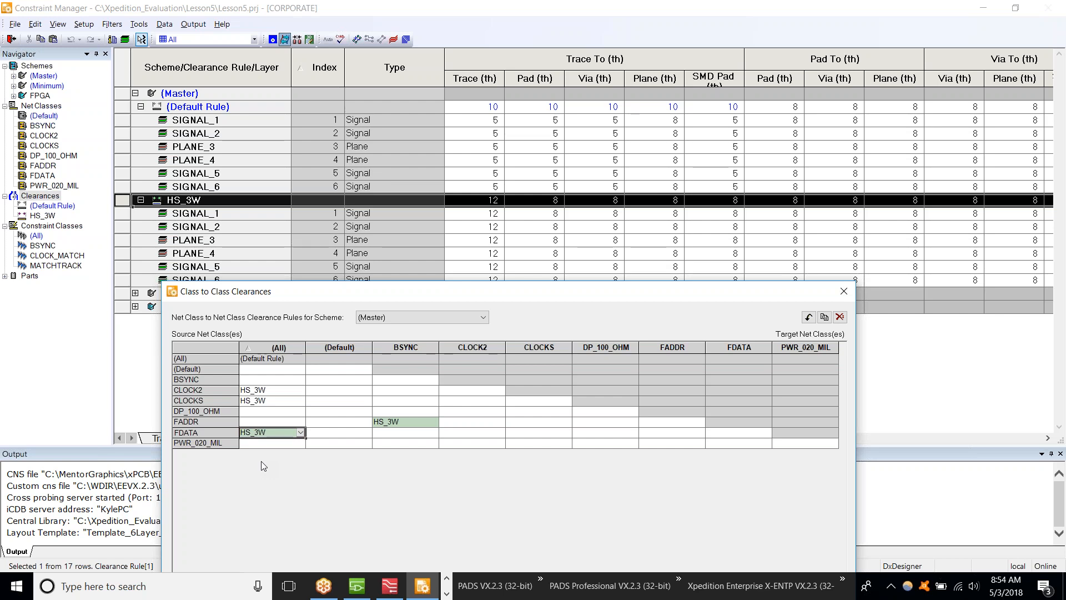
left_click(844, 290)
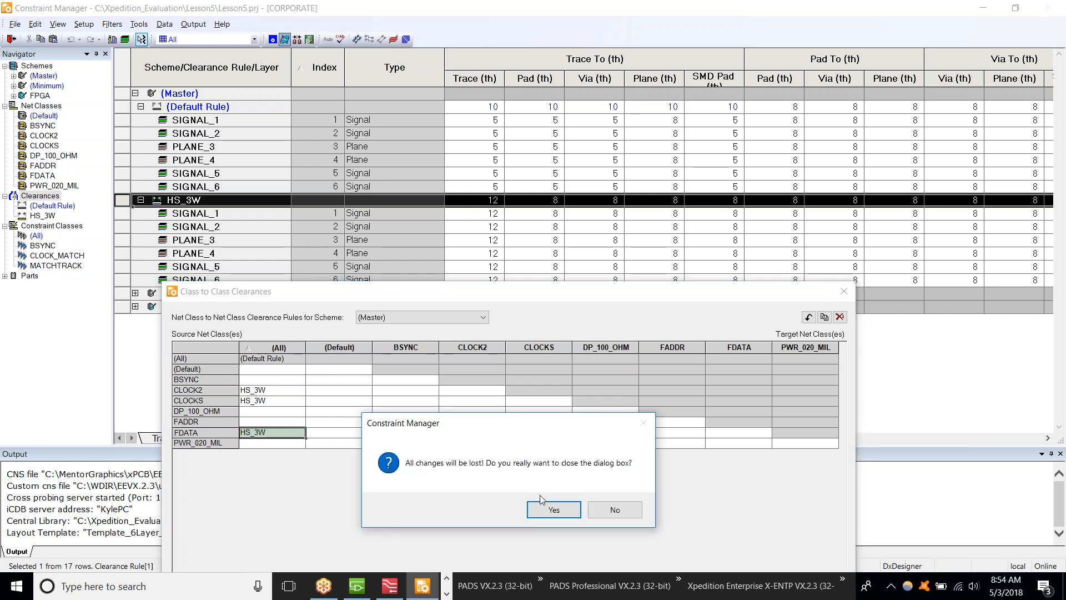
left_click(552, 507)
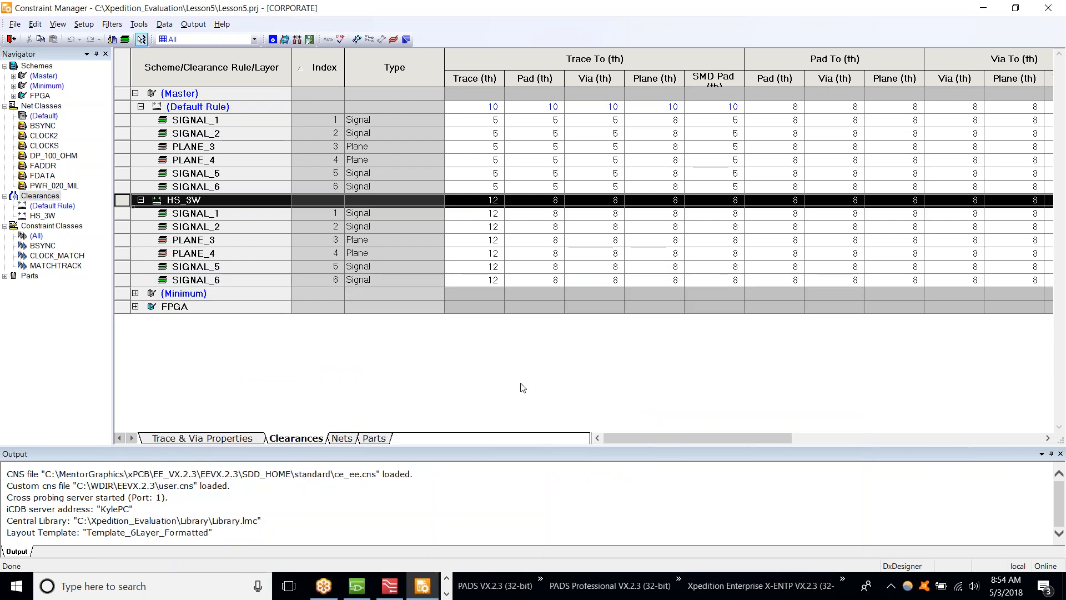
Show the nets of all constraint classes, and review the length constraints of the differential pairs and other nets.
left_click(60, 227)
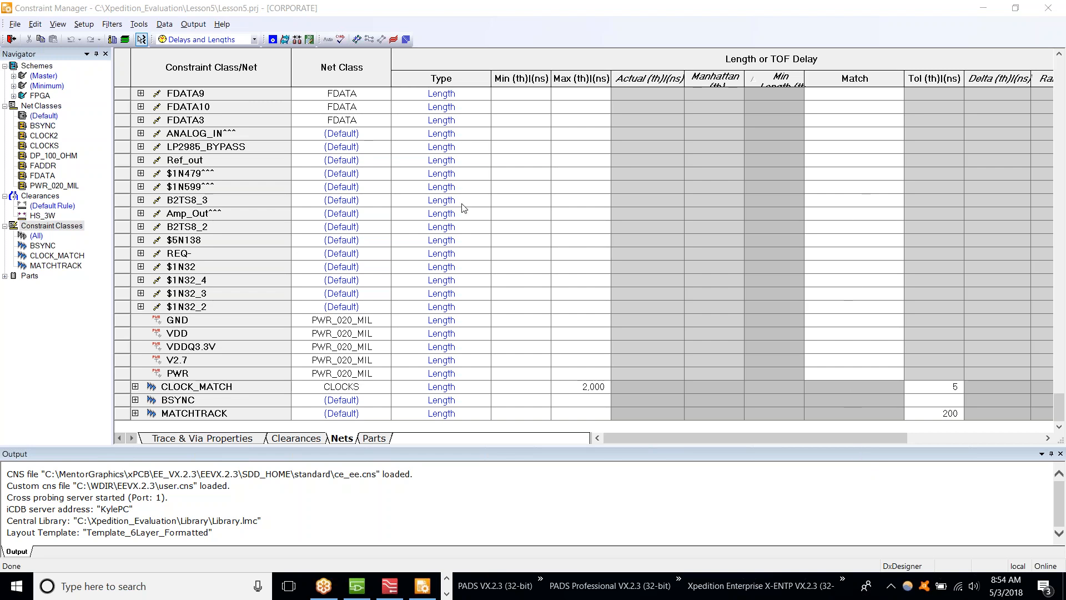
scroll(460, 217, "up", 15)
scroll(455, 225, "up", 15)
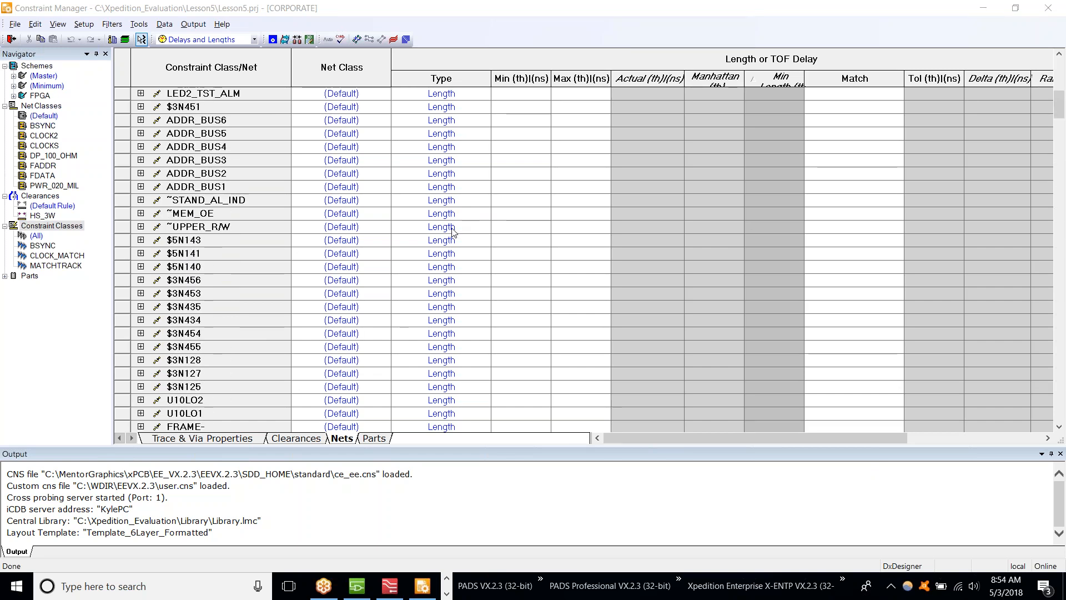
scroll(452, 232, "up", 10)
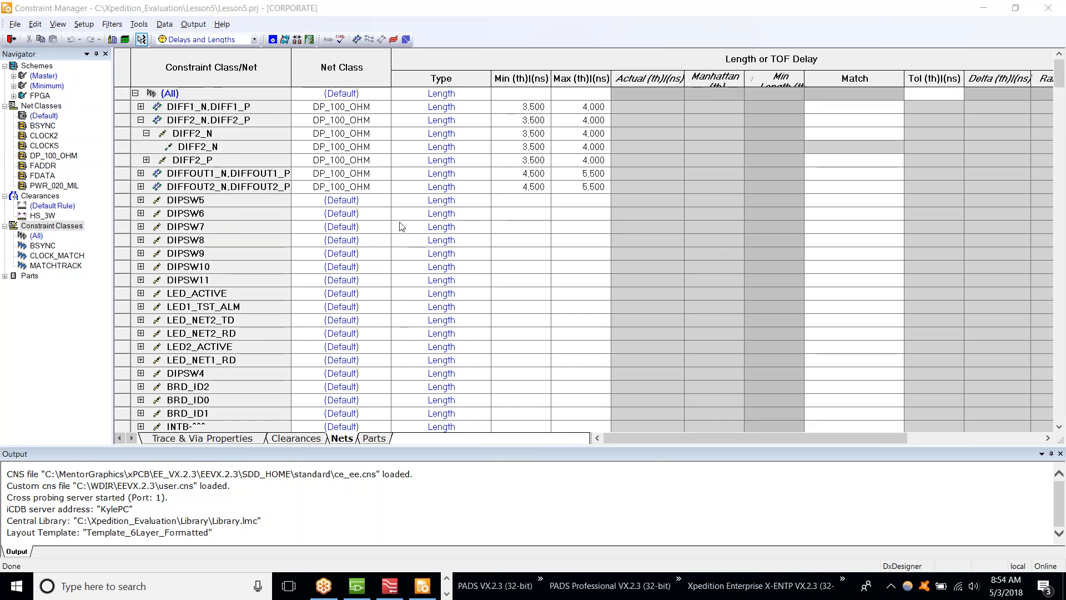
scroll(401, 222, "down", 2)
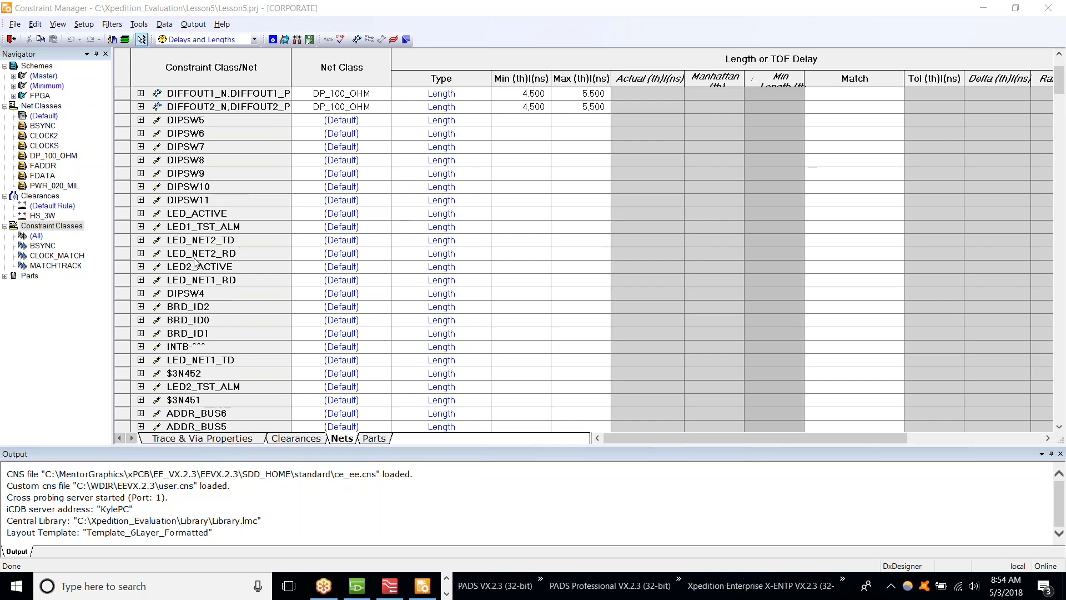
Select the DIPSW11 net with cross probing, switch to Xpedition Designer, and inspect the net on the DSP schematic sheet.
left_click(140, 39)
left_click(123, 200)
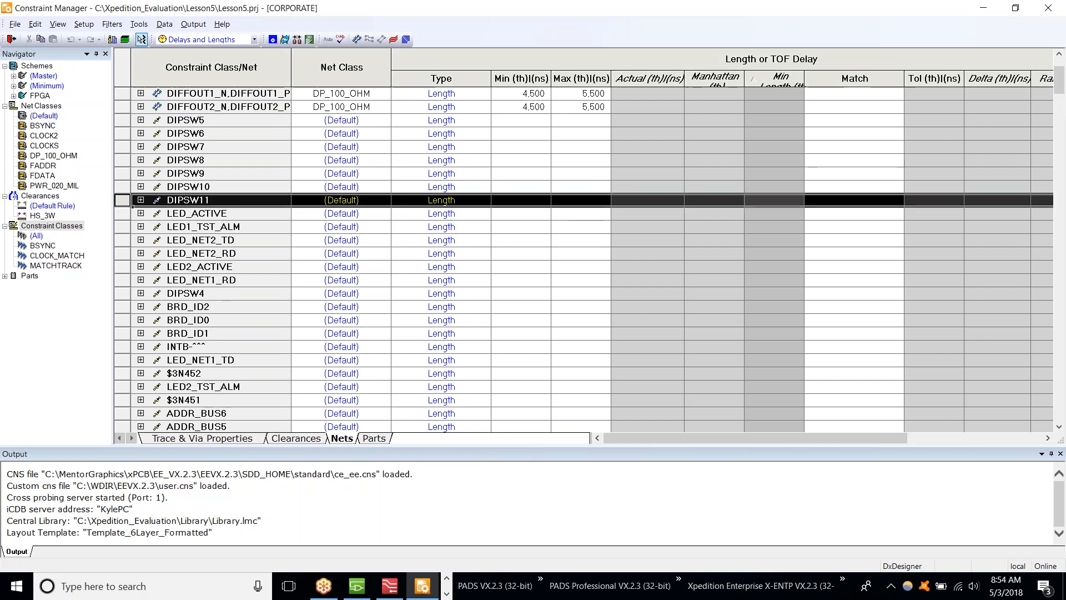
left_click(356, 587)
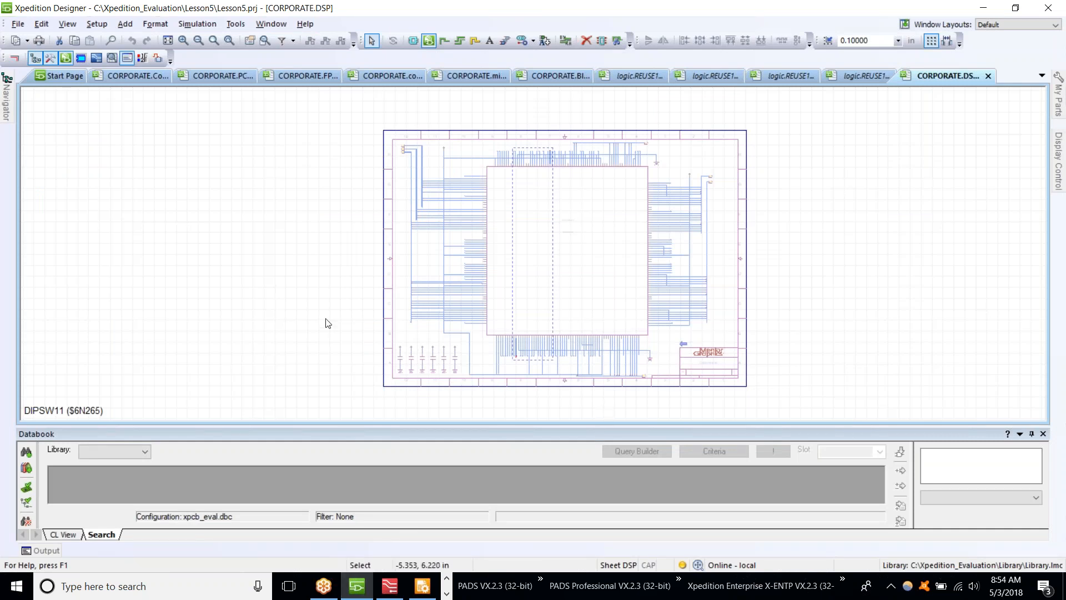
scroll(549, 150, "up", 5)
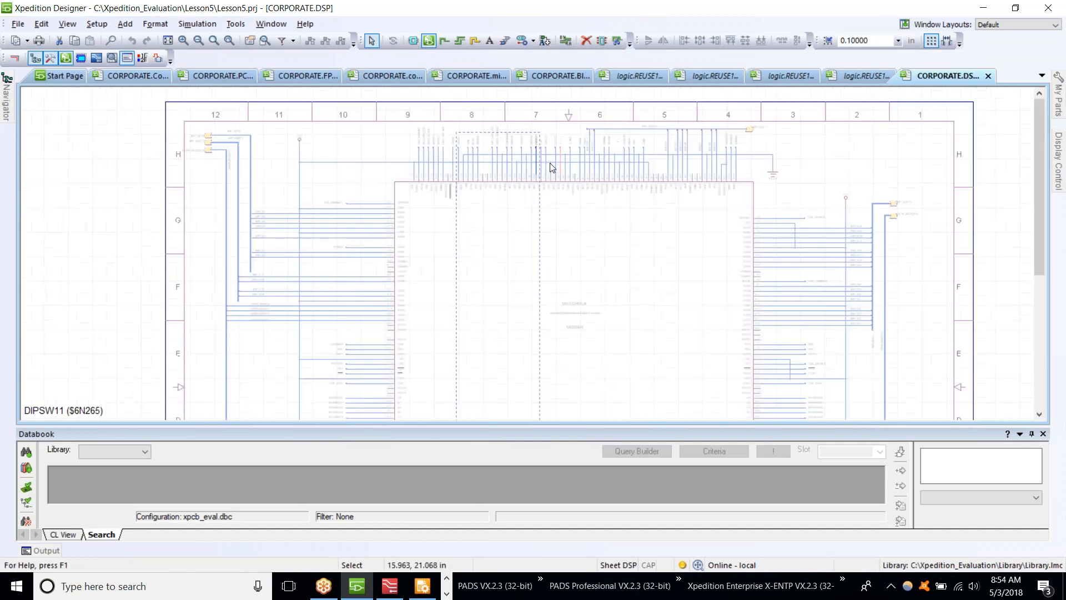
scroll(487, 210, "down", 5)
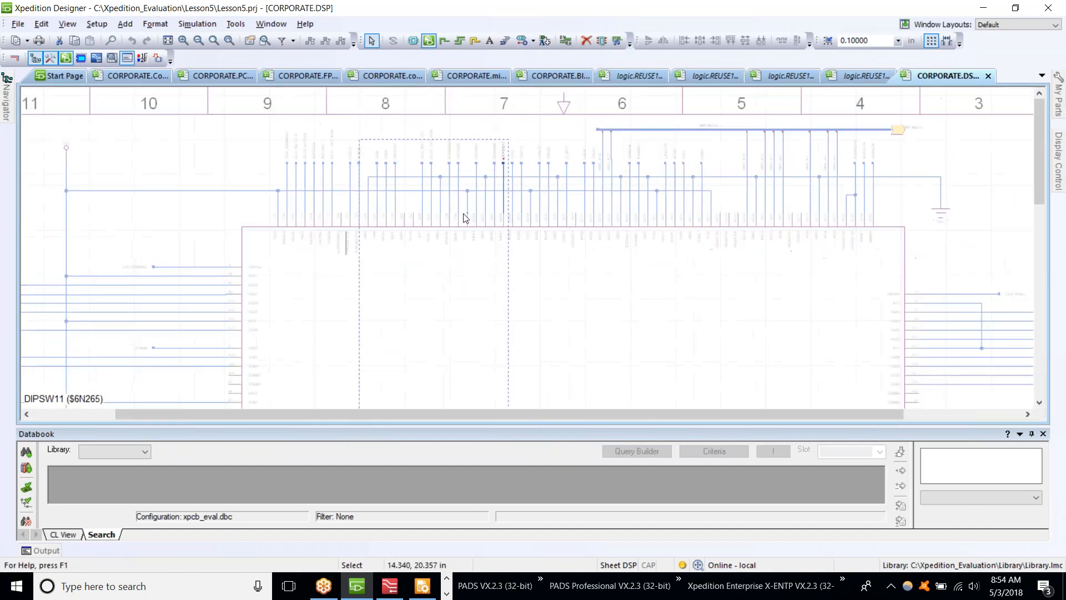
scroll(264, 231, "left", 2)
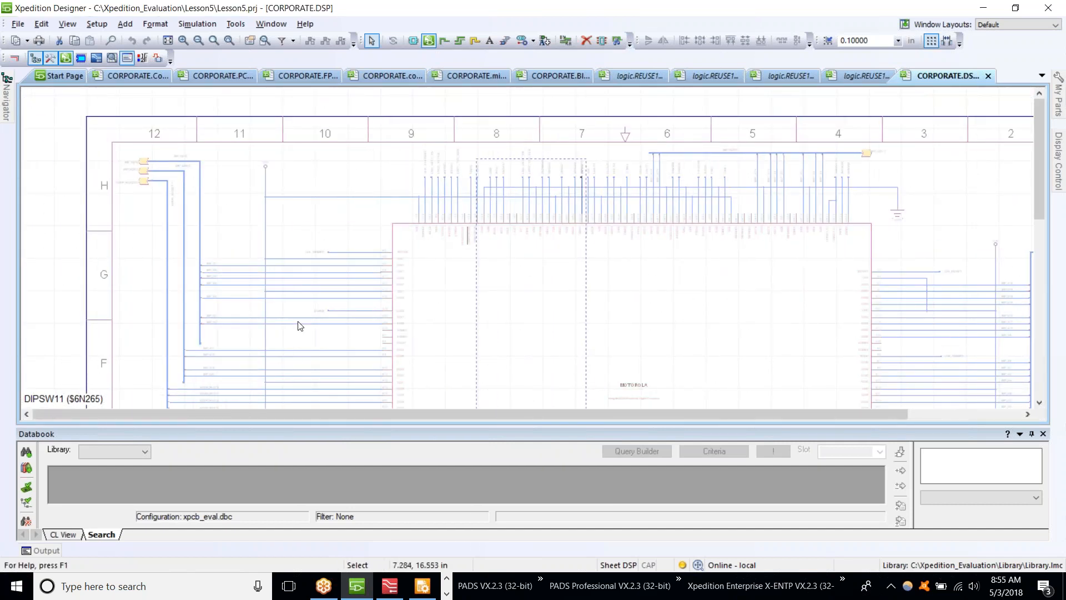
Select the DIFF1_N net on the microprocessor sheet, and locate its cross-probed row in Constraint Manager.
left_click(475, 75)
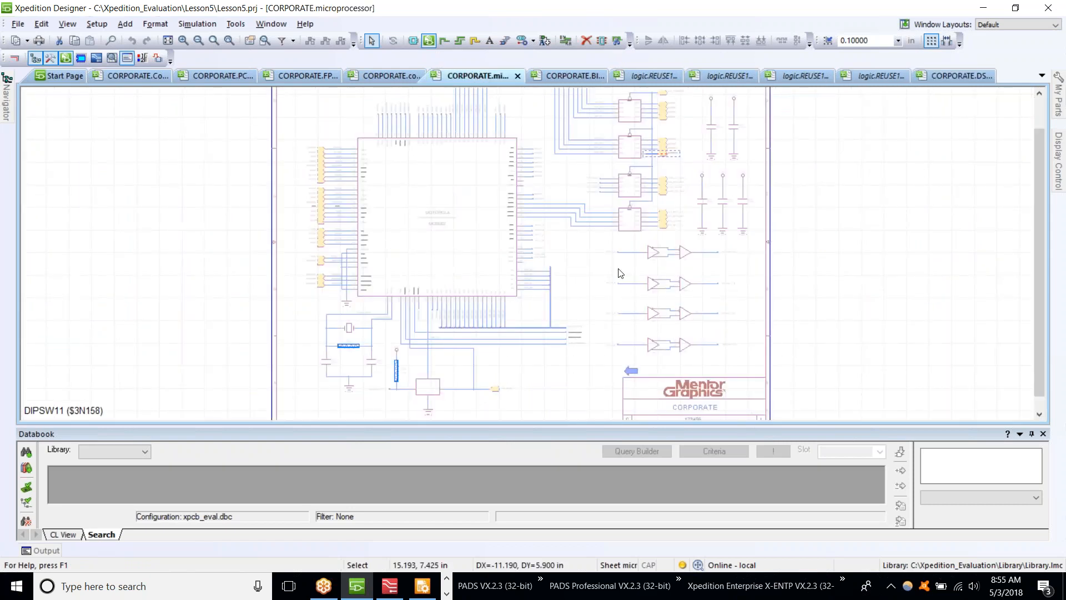
scroll(646, 309, "up", 3)
scroll(637, 302, "up", 2)
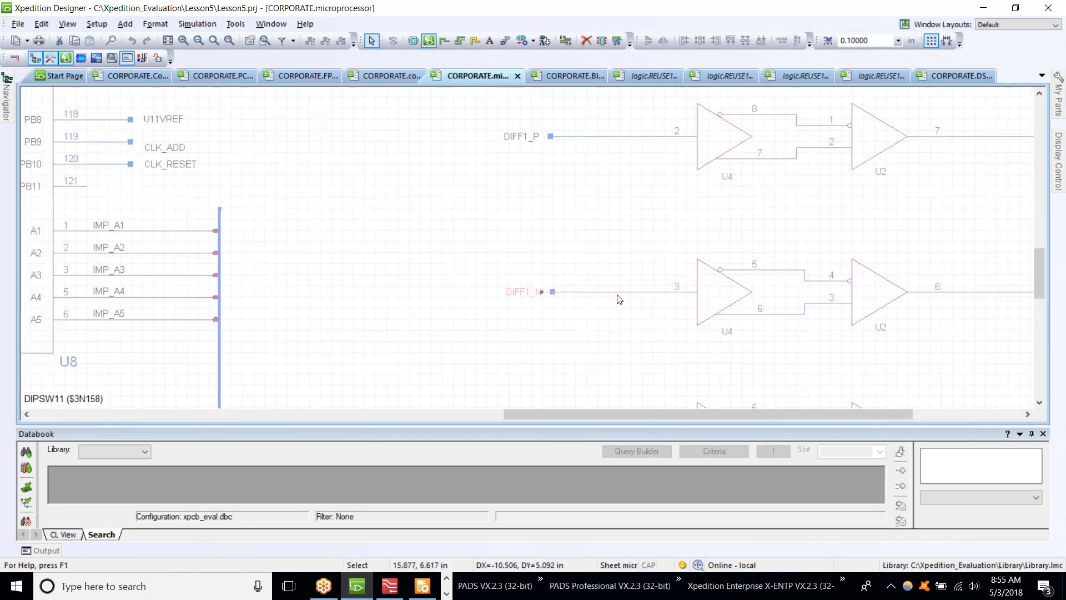
left_click(617, 296)
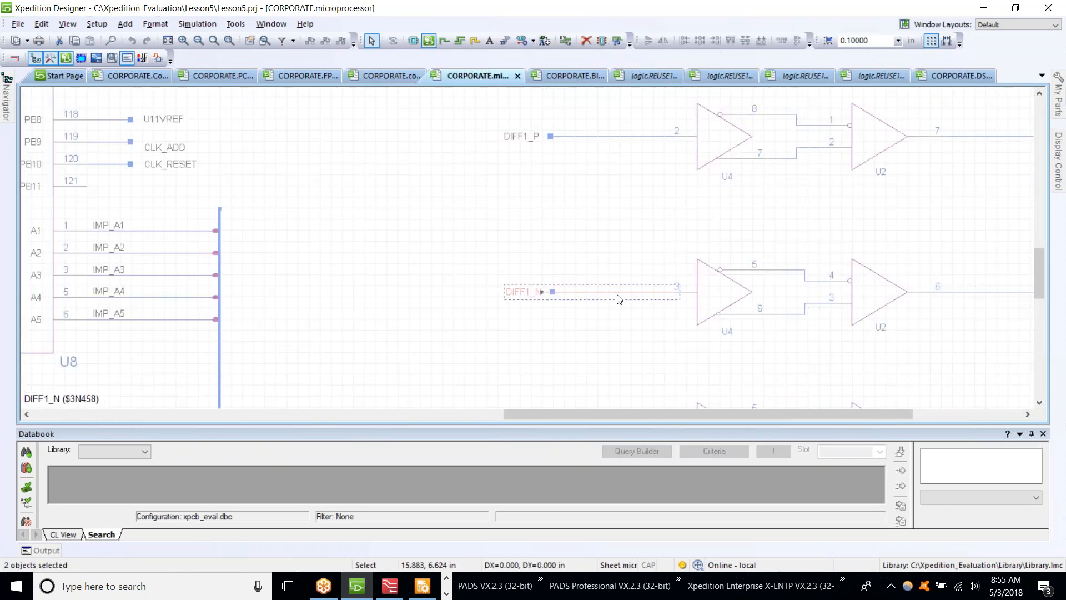
left_click(423, 587)
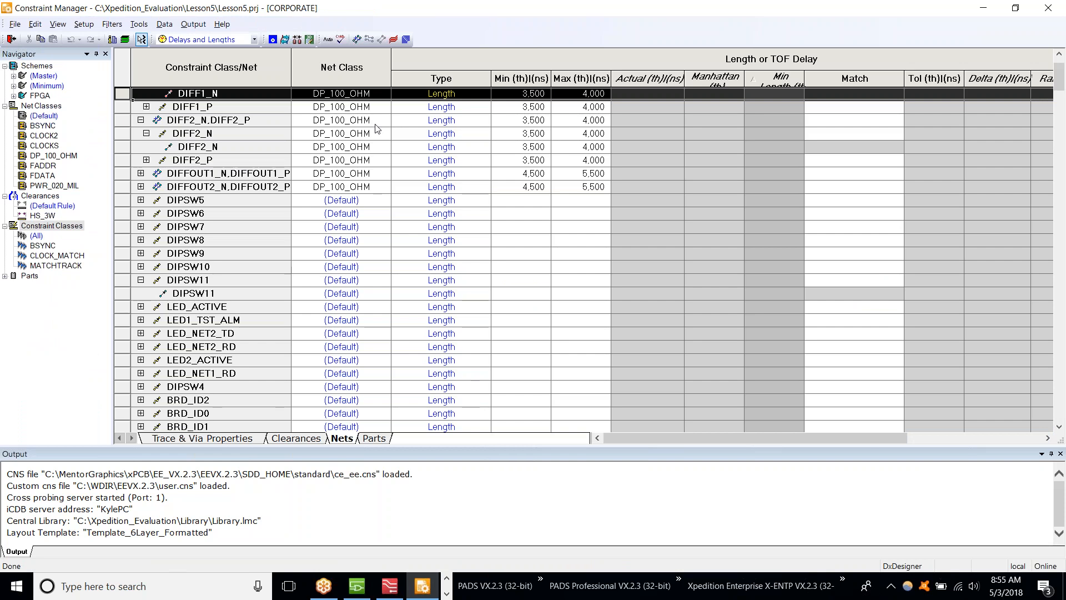
scroll(375, 139, "up", 1)
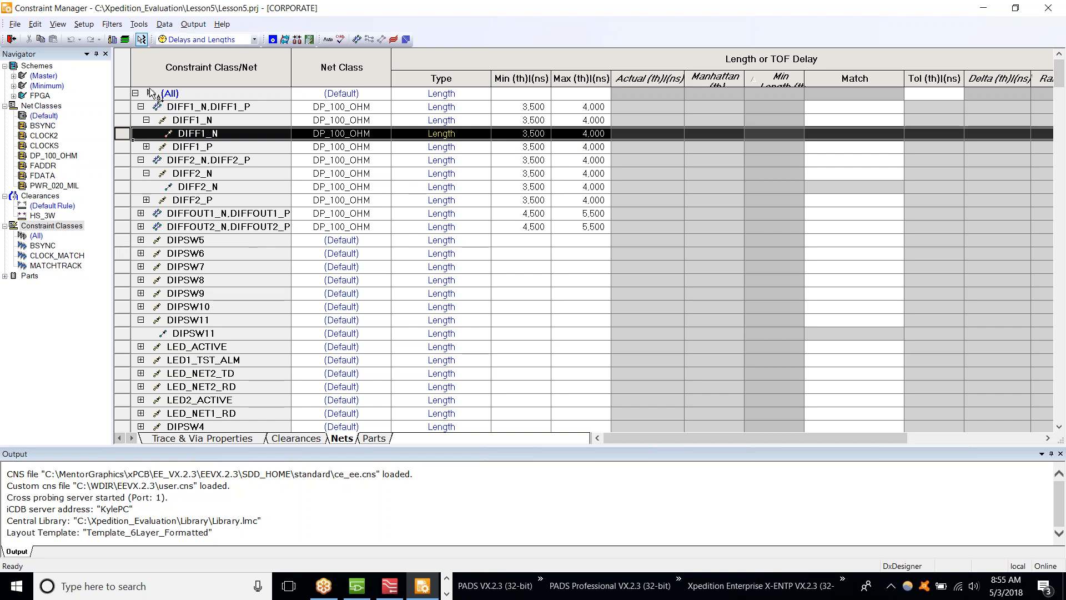
Collapse the (All) constraint class, expand CLOCK_MATCH, and review the available constraint groups, keeping Delays and Lengths.
left_click(135, 93)
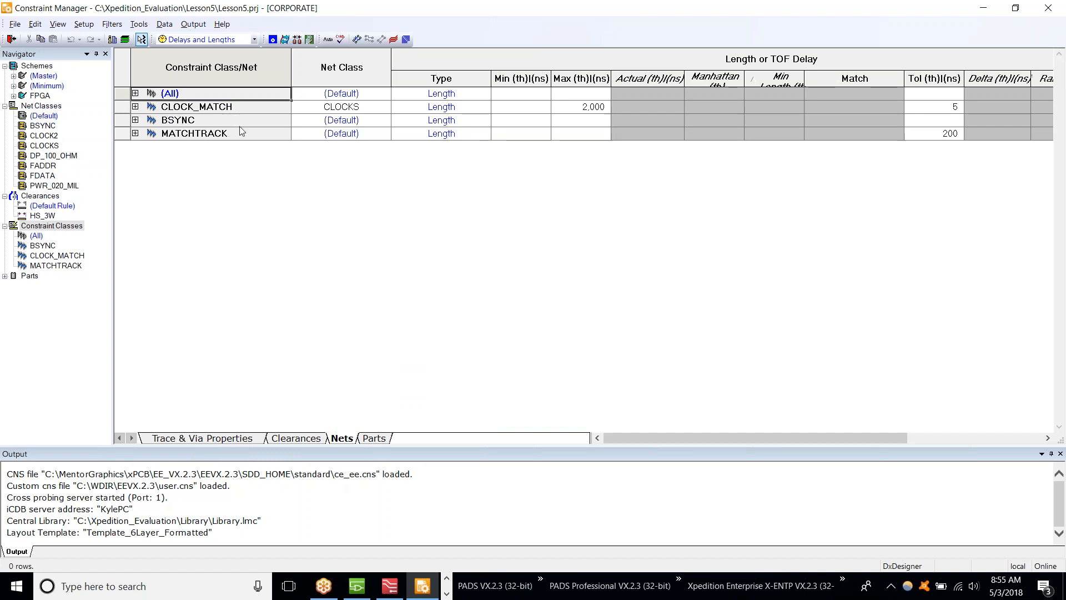
left_click(136, 107)
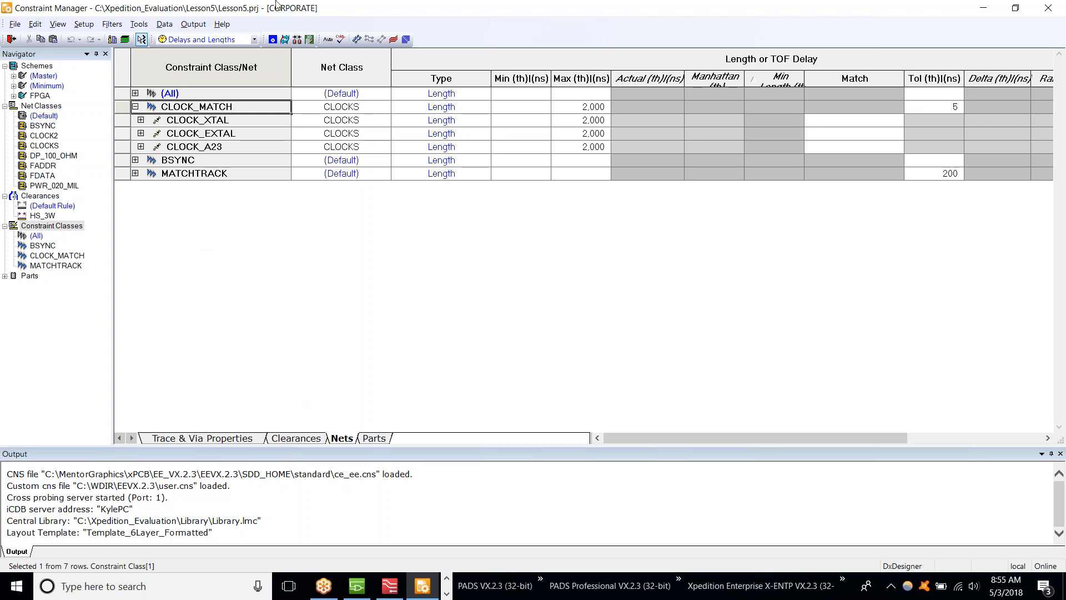
left_click(255, 40)
left_click_drag(253, 66, 253, 62)
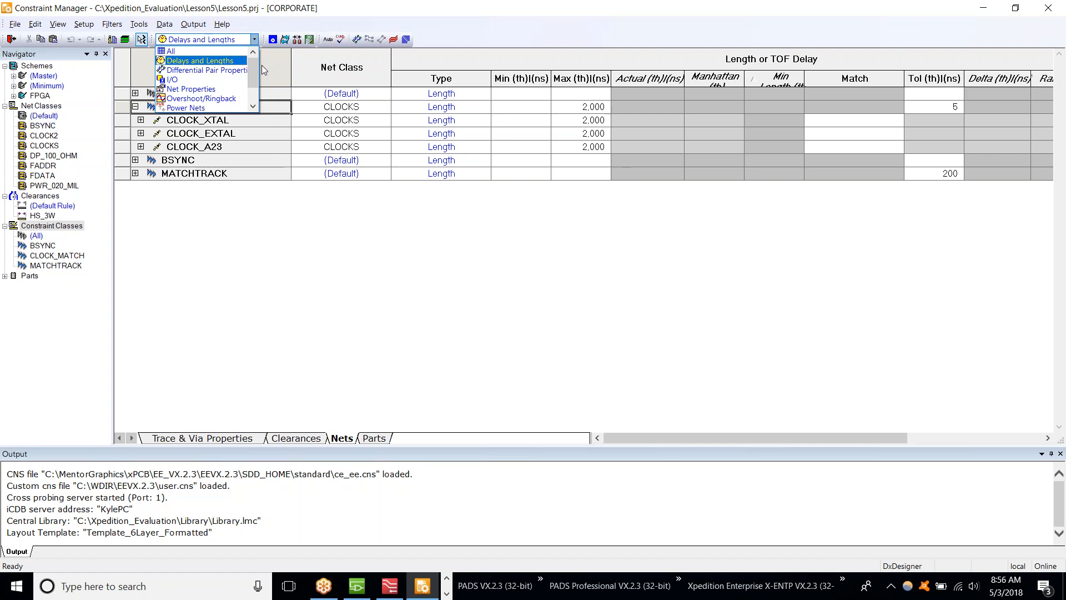
left_click(199, 60)
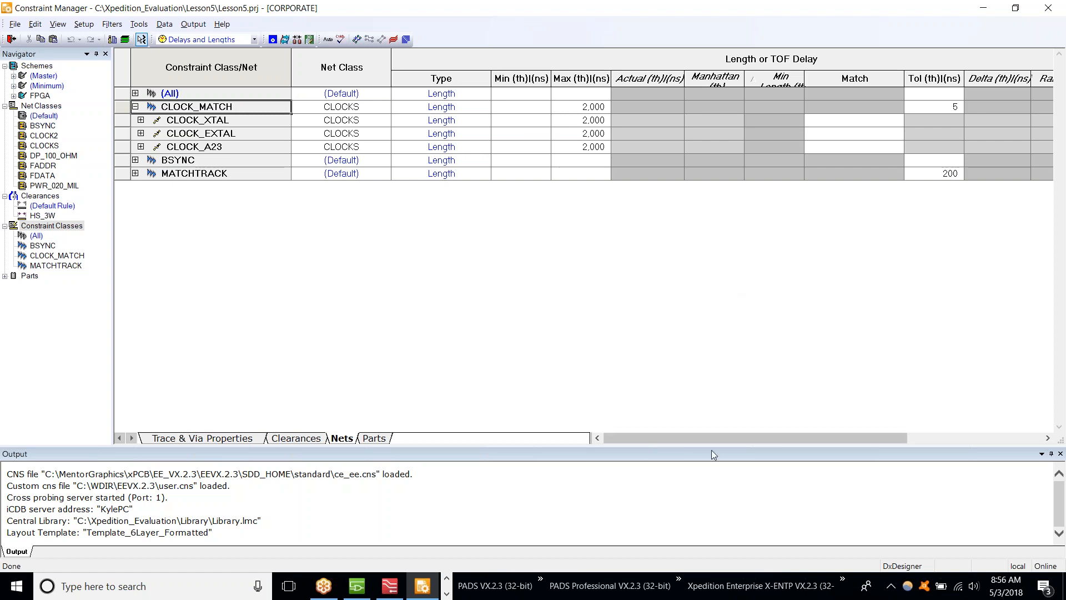
Enter a match group name for CLOCK_XTAL and fill the same name down to CLOCK_EXTAL and CLOCK_A23.
left_click_drag(703, 438, 737, 438)
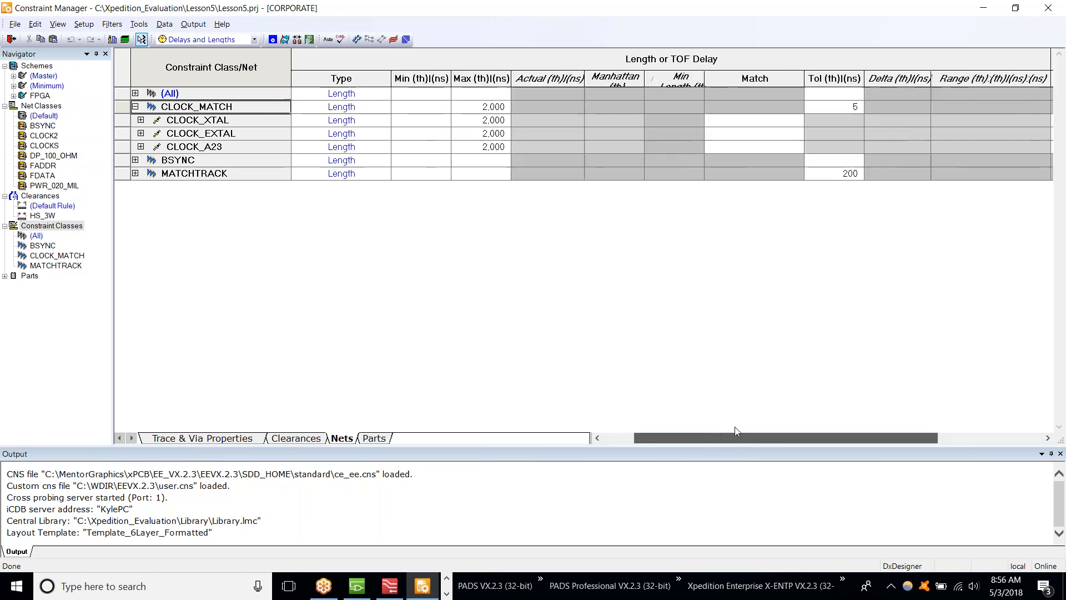
left_click(744, 126)
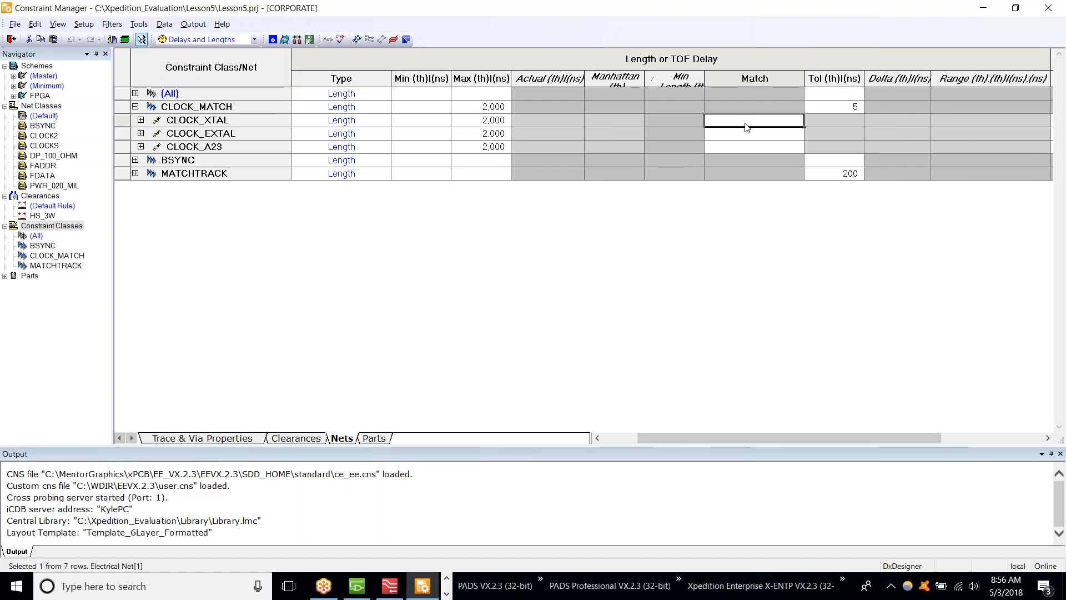
type("kyle")
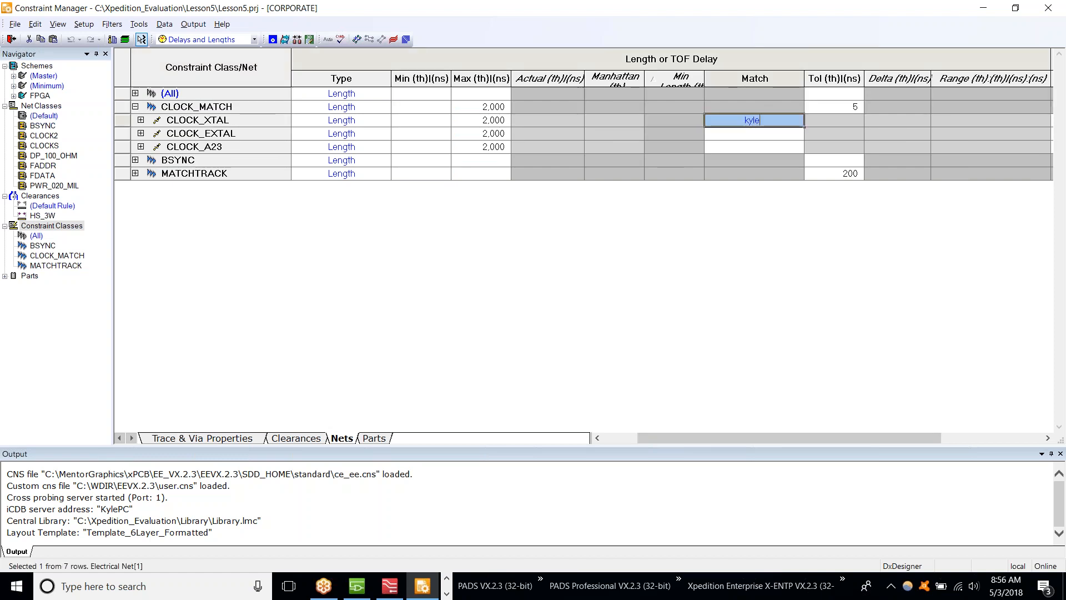
type("_match")
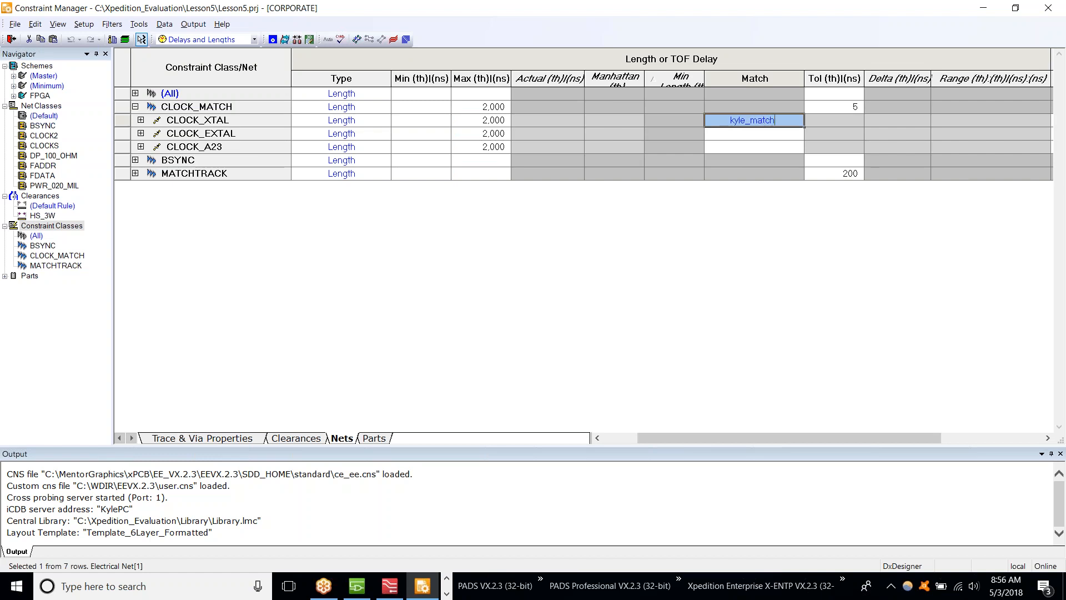
key("Return")
left_click(785, 124)
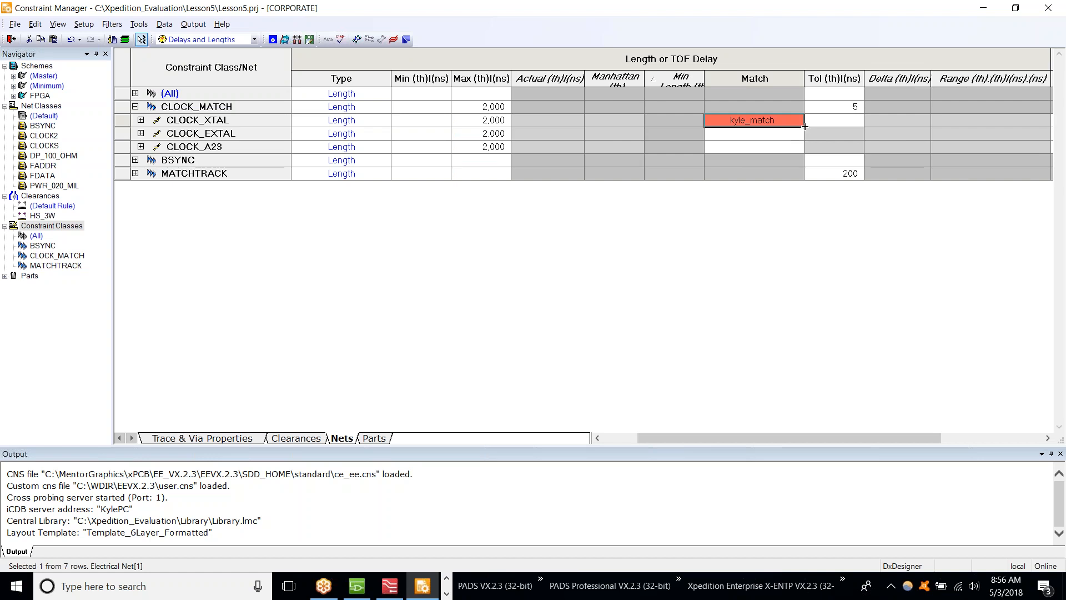
left_click_drag(805, 126, 798, 149)
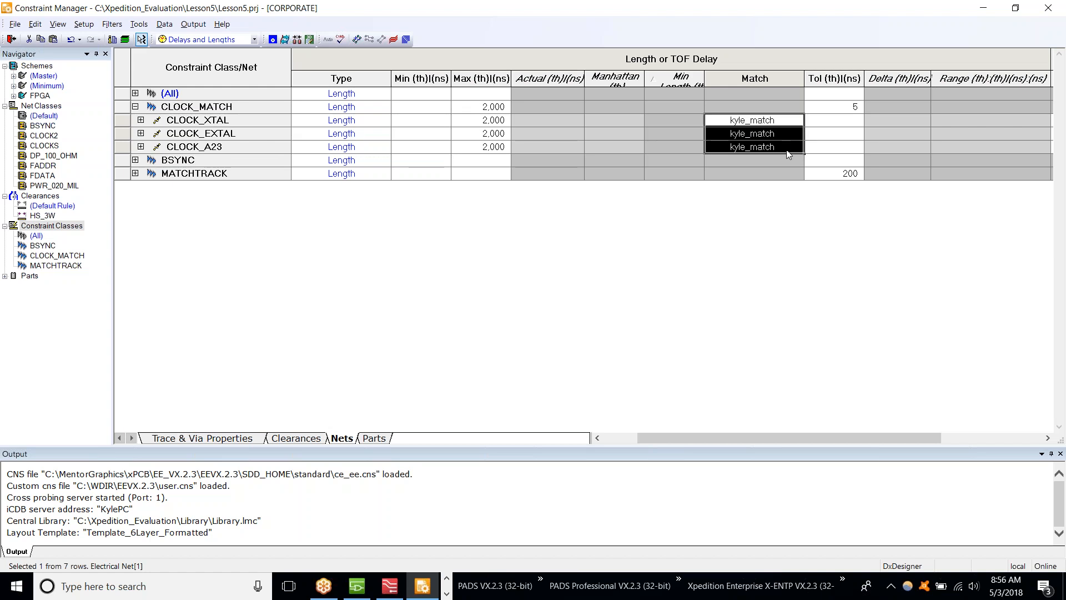
Set the length matching tolerance of the CLOCK_XTAL match group to 10.
left_click(798, 123)
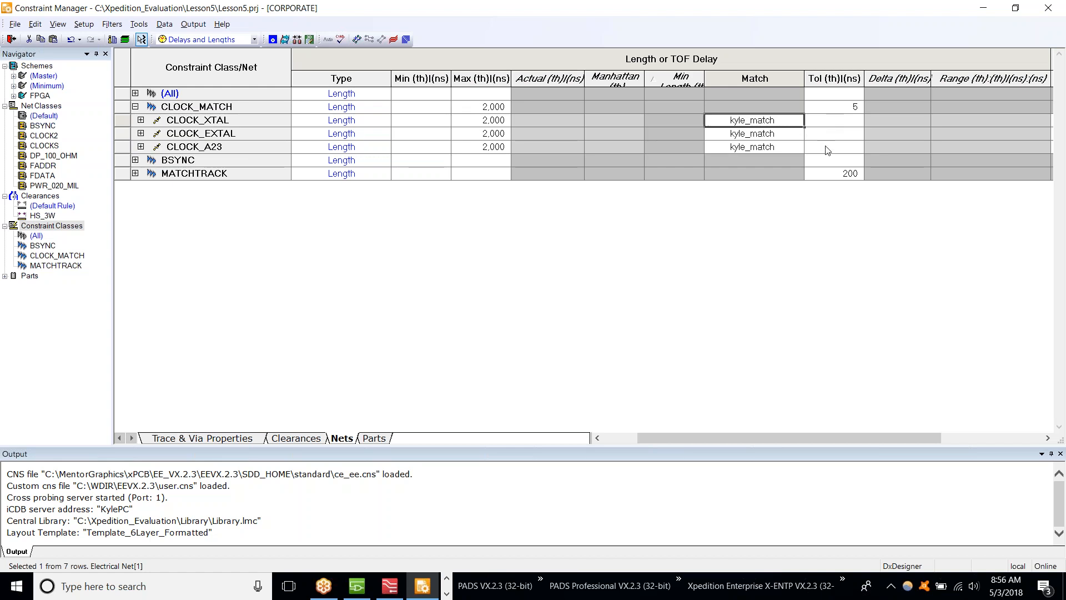
left_click(841, 125)
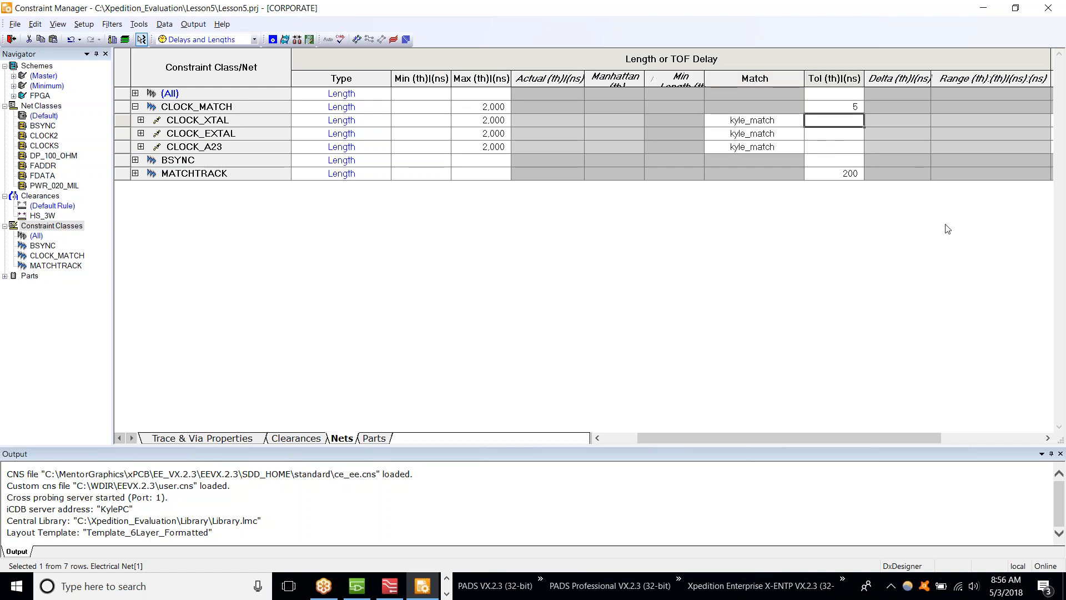
type("10")
key("Return")
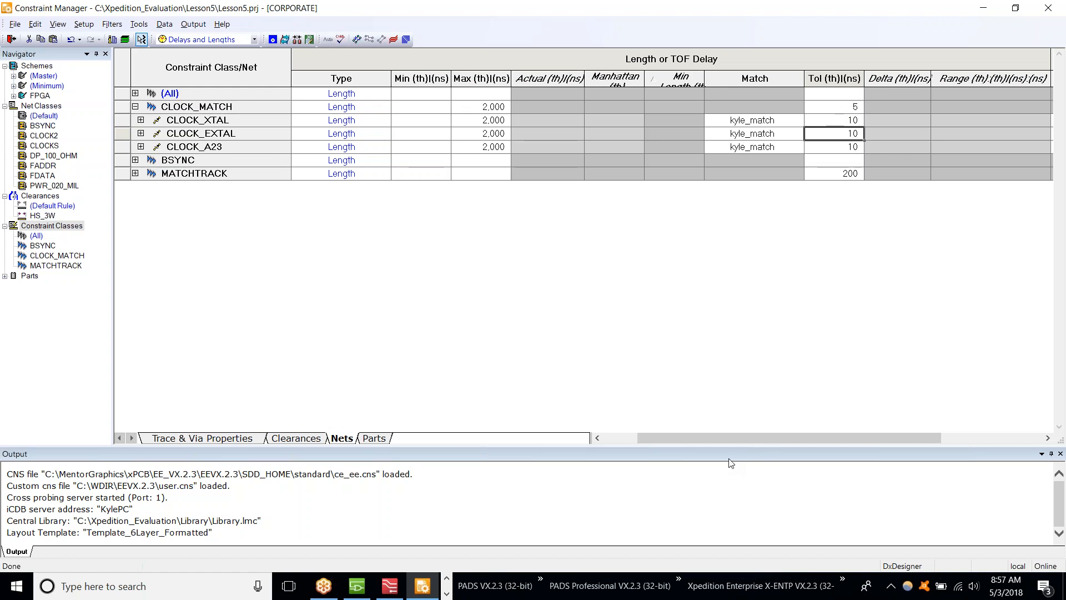
Switch the net spreadsheet from the Delays and Lengths group to all constraints, and bring the topology constraints into view.
left_click_drag(725, 438, 853, 469)
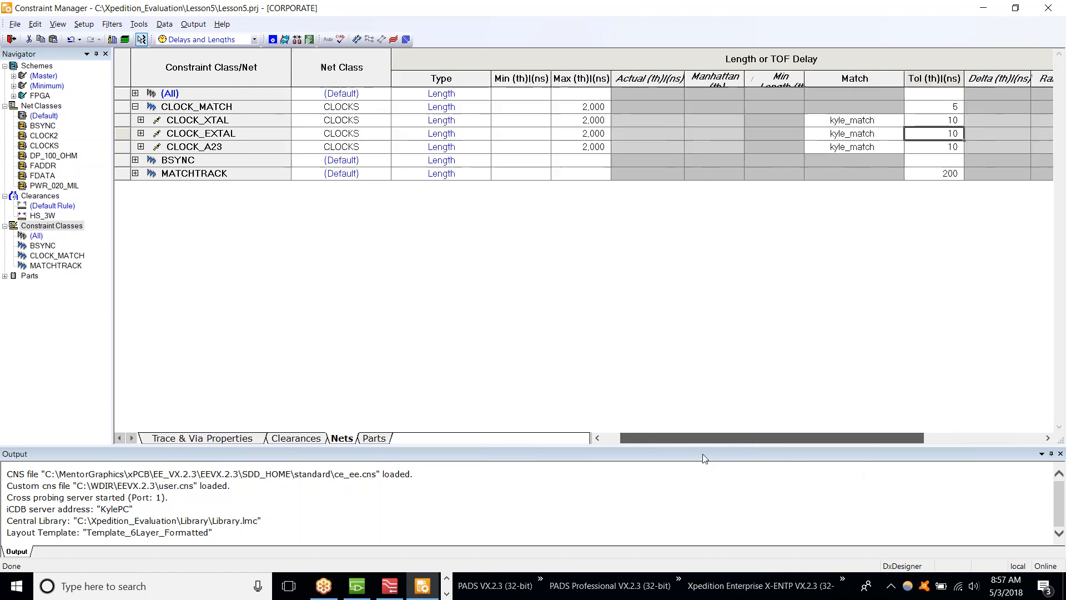
left_click(255, 39)
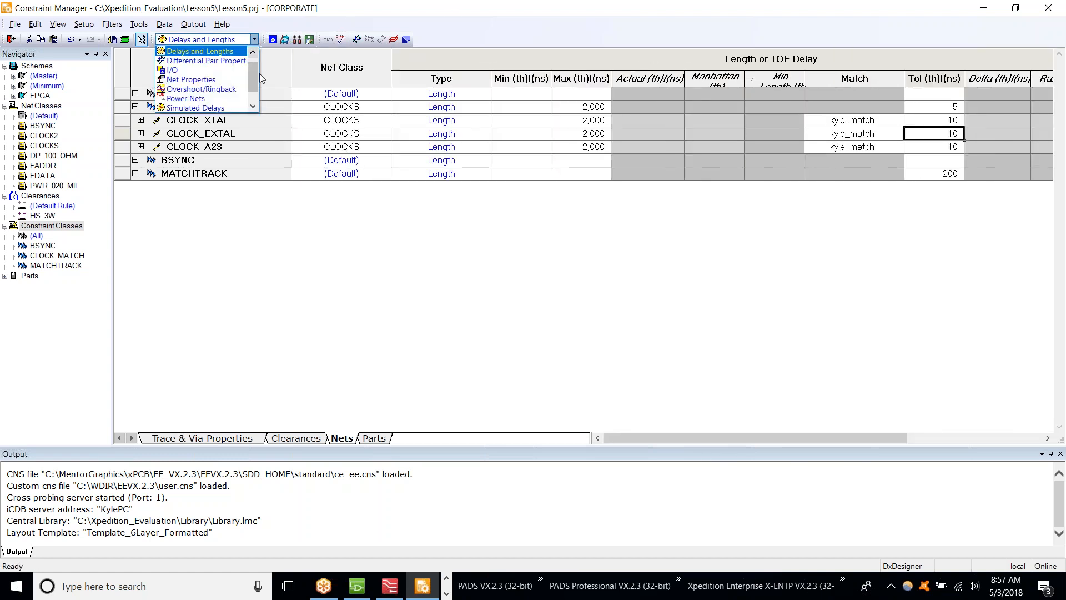
scroll(234, 60, "up", 1)
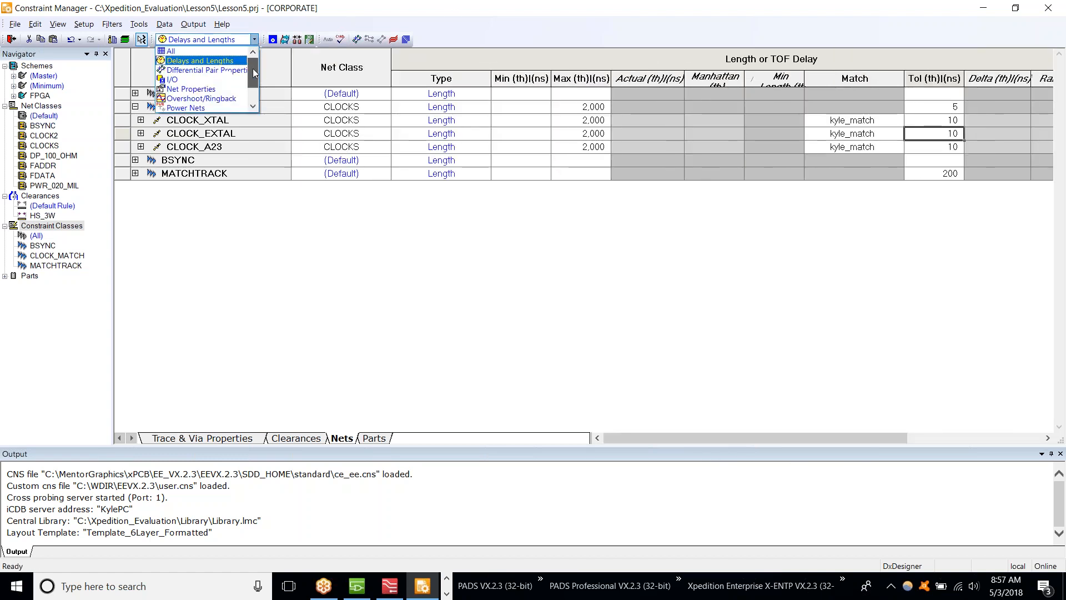
left_click(228, 52)
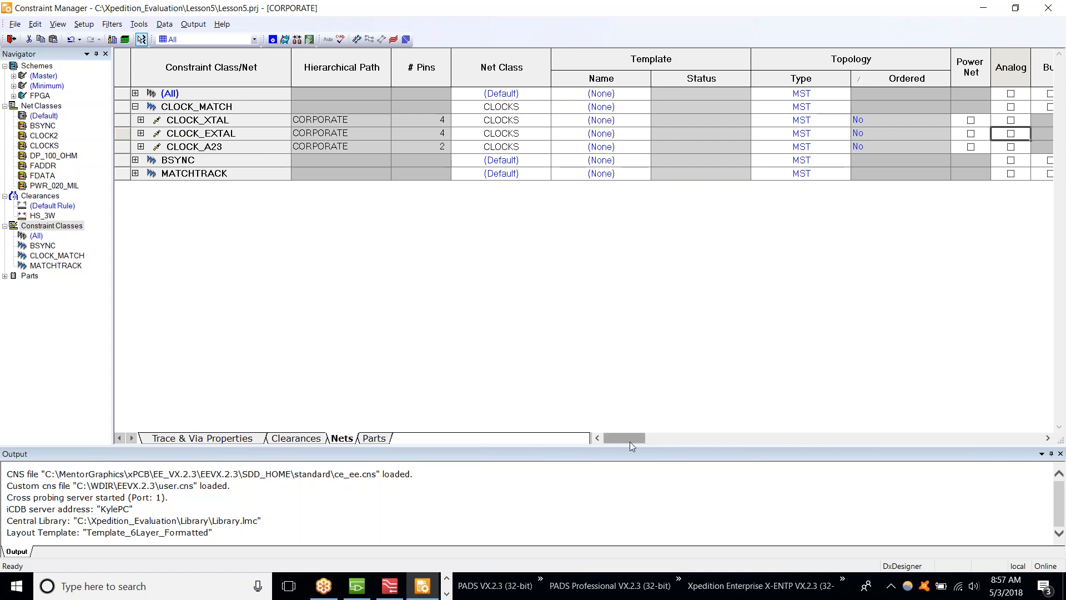
left_click_drag(630, 441, 636, 442)
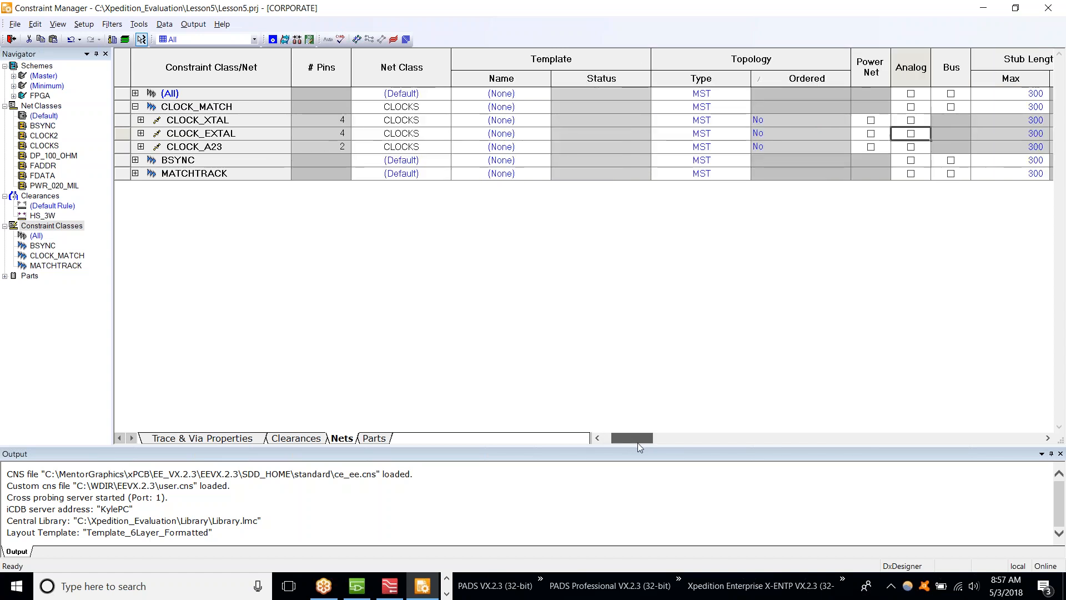
Review the topology types available for CLOCK_A23 without changing it, and look over the length and formula constraints.
left_click(716, 144)
left_click(744, 146)
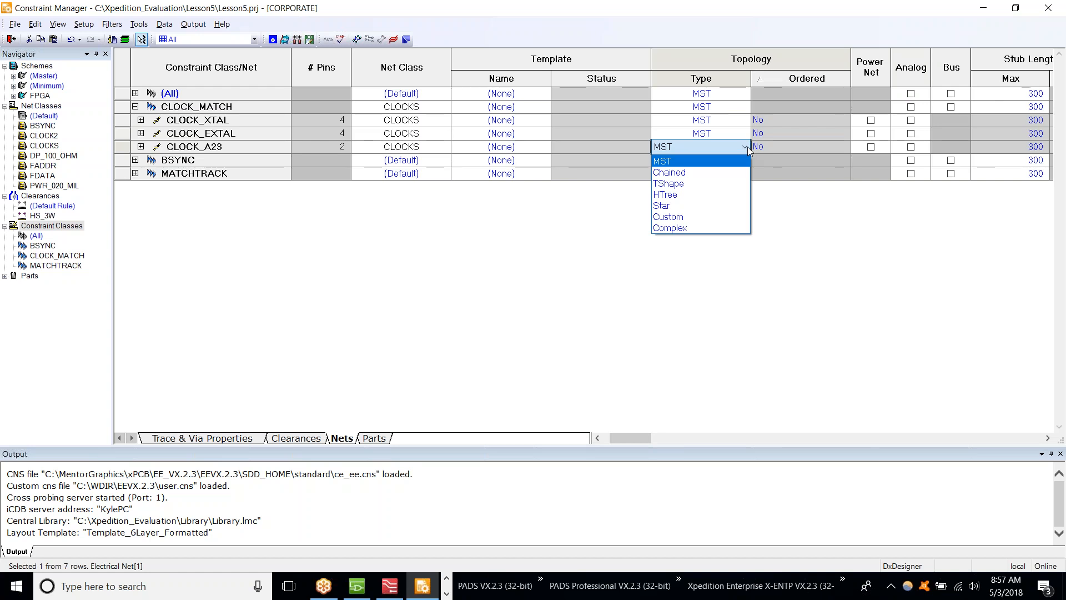
left_click(851, 329)
left_click_drag(642, 440, 775, 439)
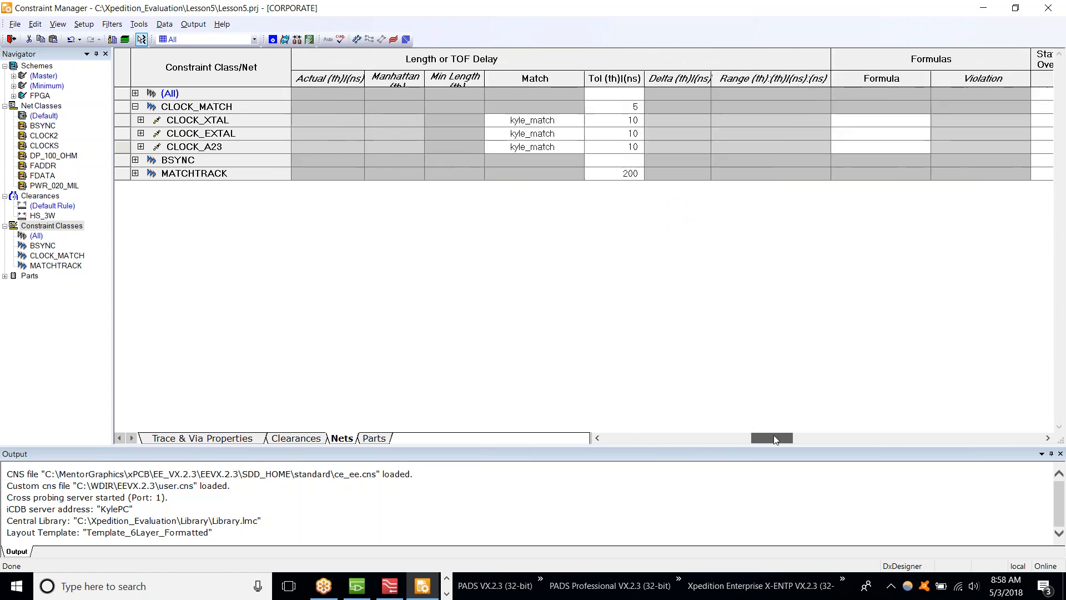
Add the Backdrill constraint to the Delays and Lengths constraint group and apply the change.
left_click(255, 39)
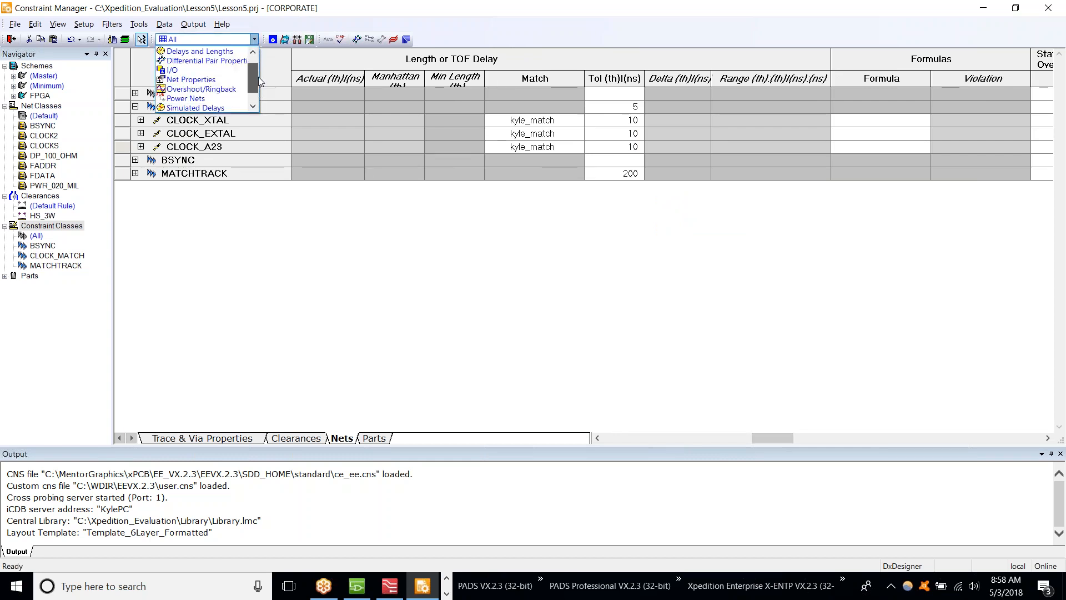
left_click_drag(253, 71, 253, 95)
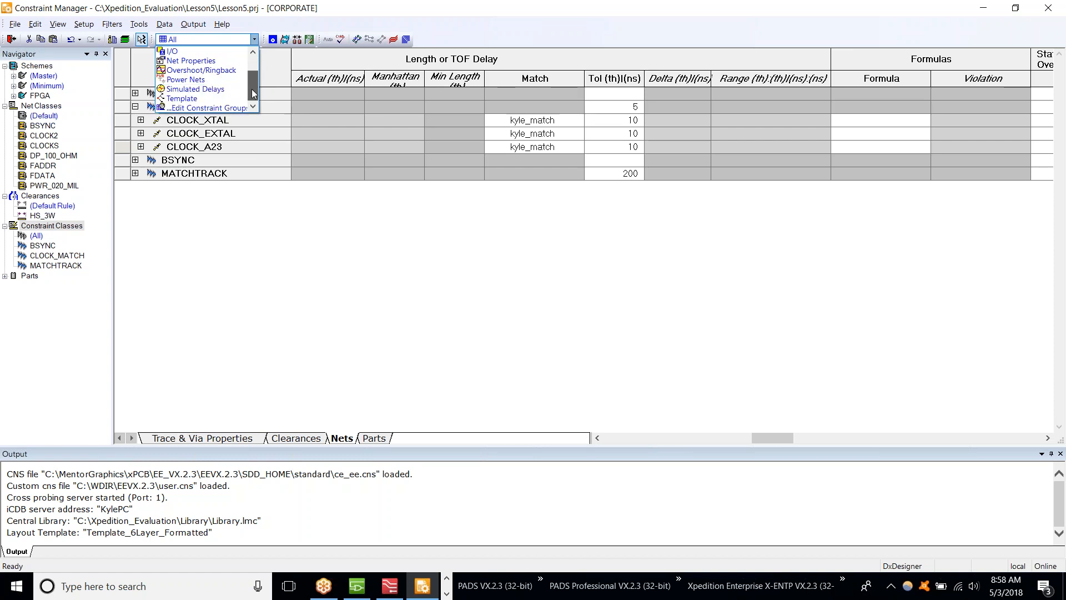
left_click(226, 109)
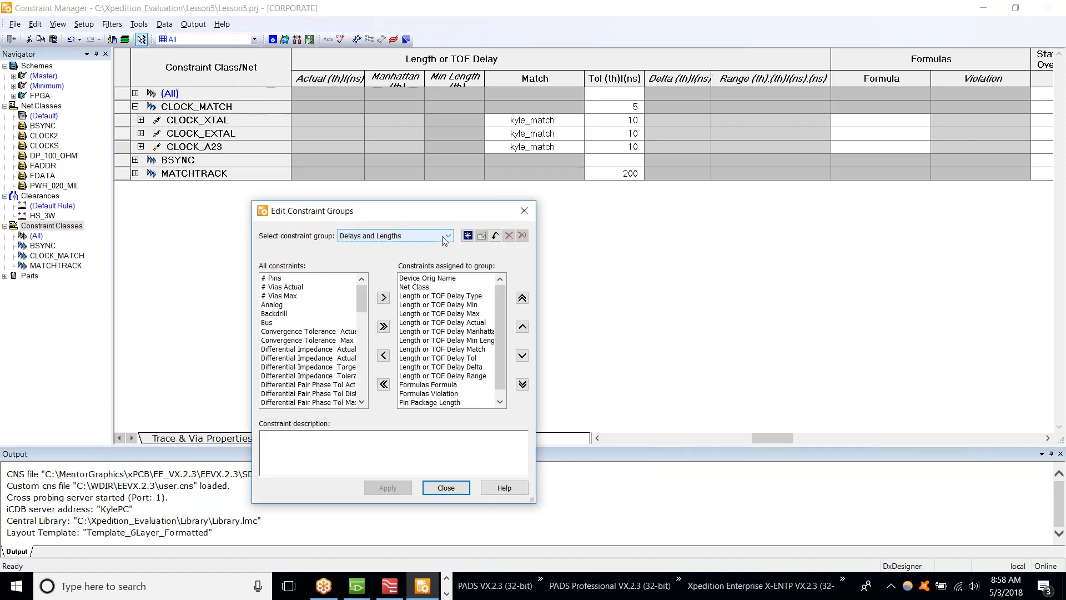
mouse_move(362, 297)
left_mouse_down()
mouse_move(373, 352)
mouse_move(367, 395)
mouse_move(349, 337)
mouse_move(356, 298)
left_mouse_up()
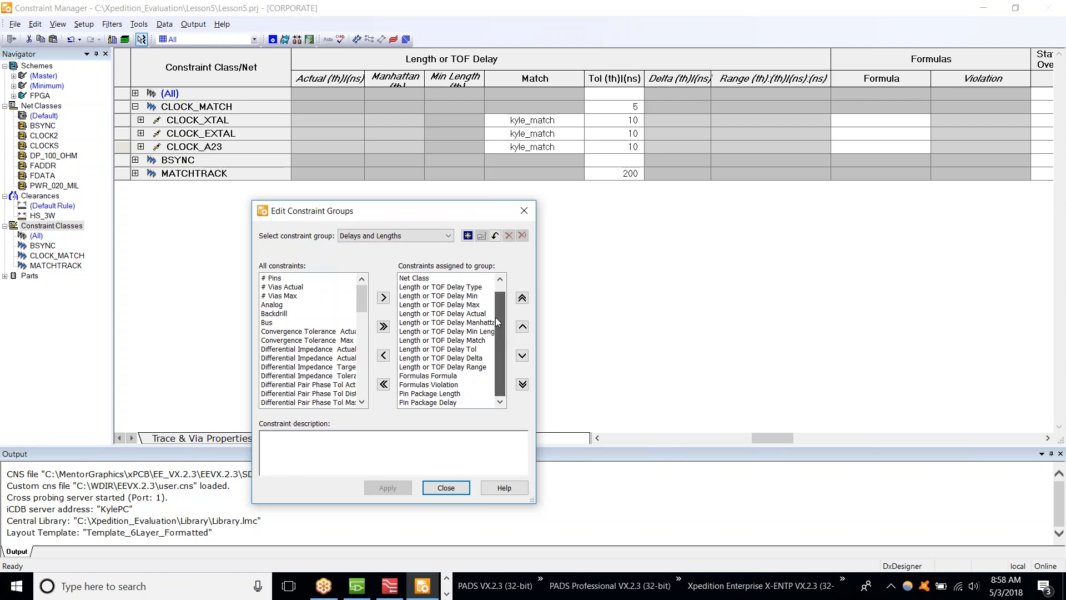
left_click(298, 314)
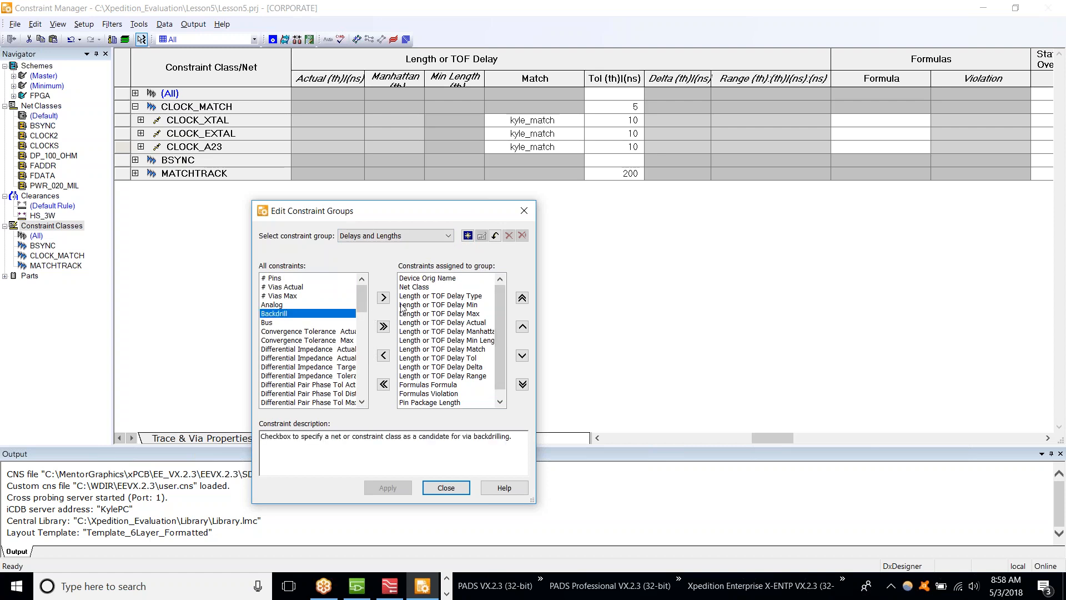
left_click(382, 300)
left_click(387, 487)
left_click(524, 212)
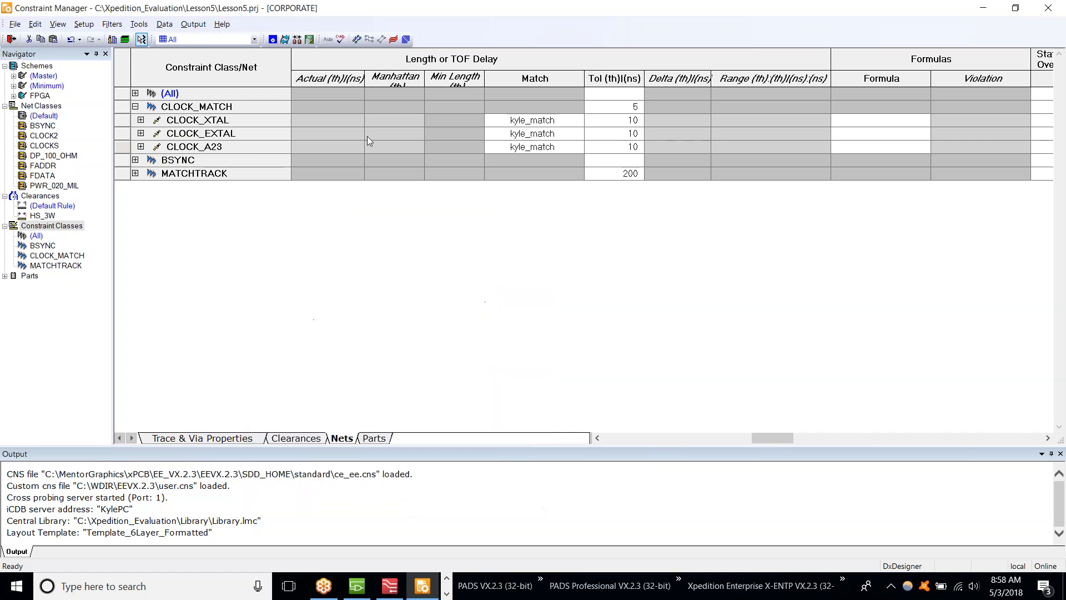
Switch the net spreadsheet from all constraints to the Delays and Lengths group and look across its columns.
left_click(254, 39)
left_click(200, 53)
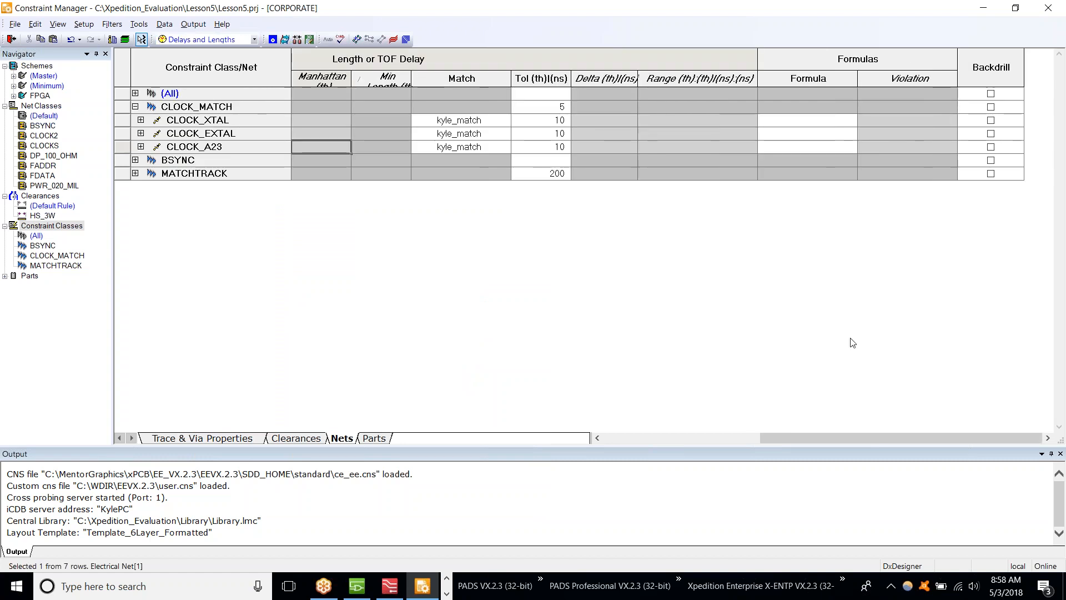
left_click_drag(781, 439, 628, 462)
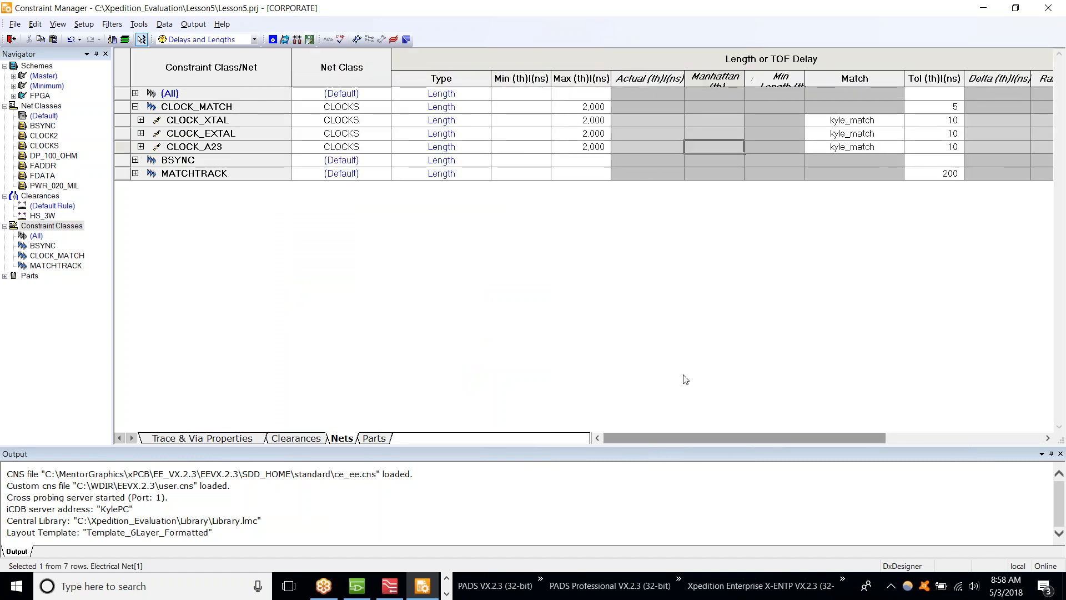
Review the constraints assigned to the Delays and Lengths group without changing them, and examine the Backdrill constraint in the net spreadsheet.
left_click(233, 40)
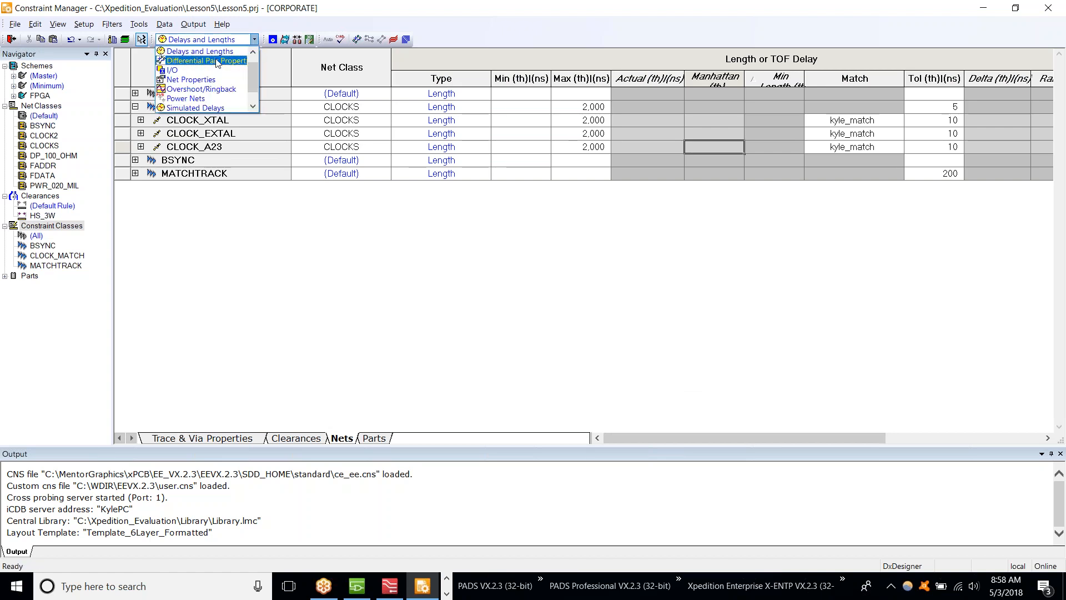
left_click(216, 55)
left_click(243, 43)
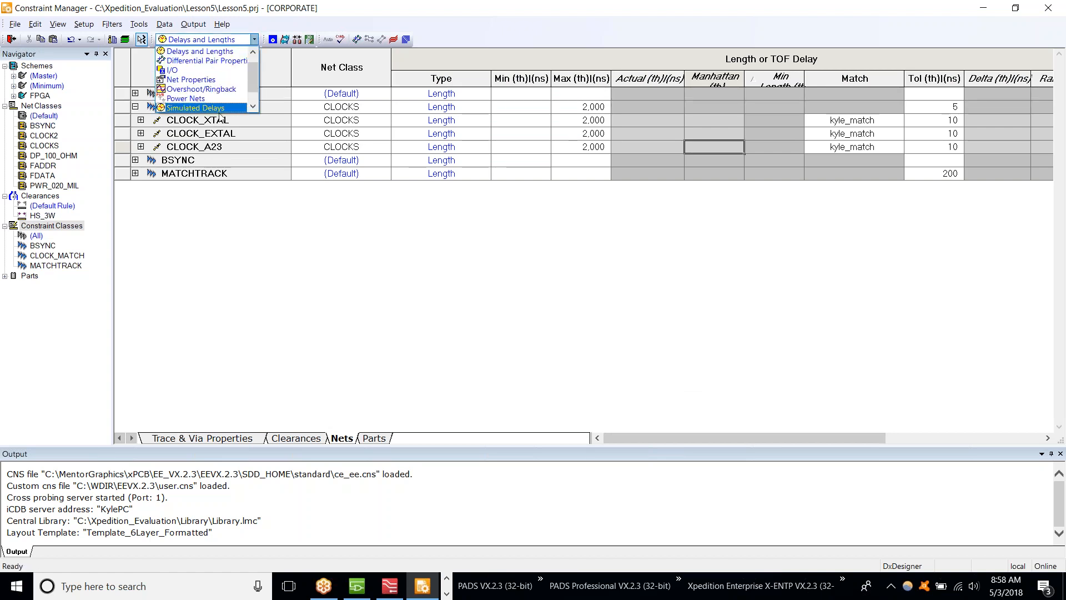
left_click_drag(256, 81, 257, 93)
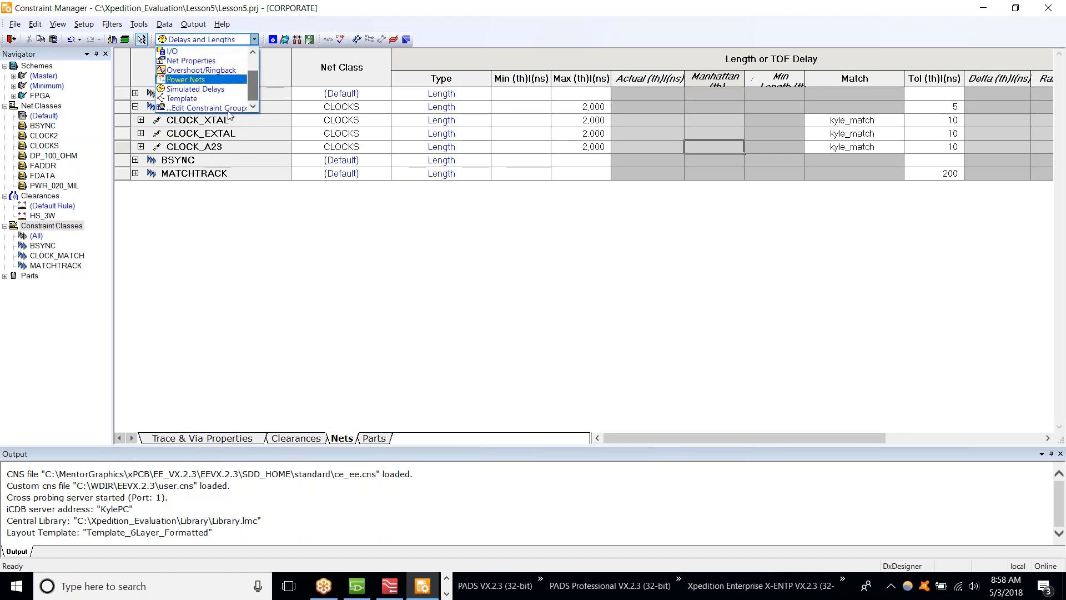
left_click(227, 109)
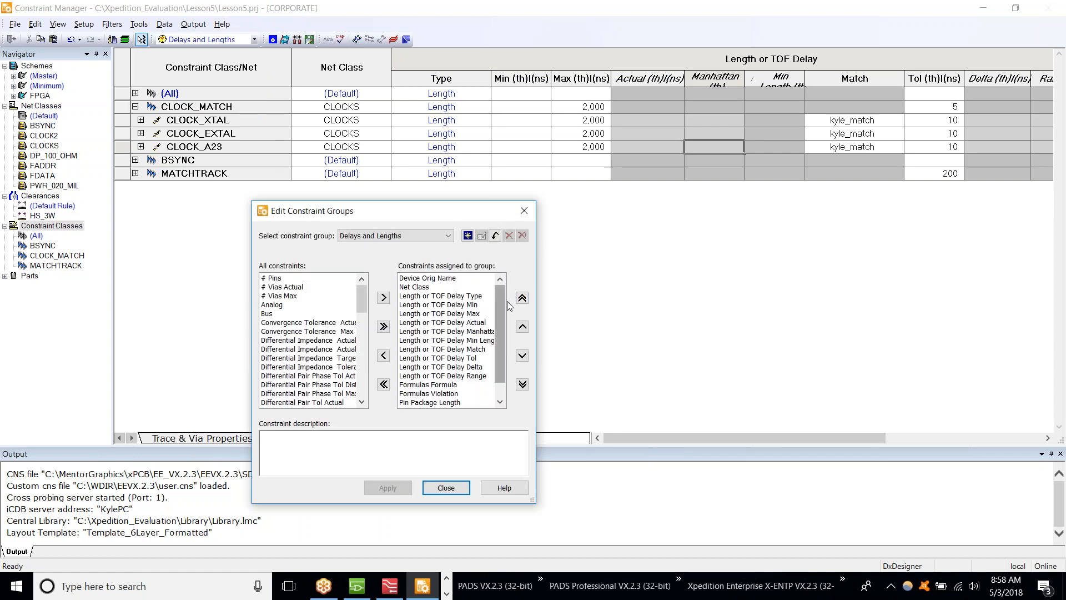
left_click(446, 488)
left_click_drag(634, 436, 827, 429)
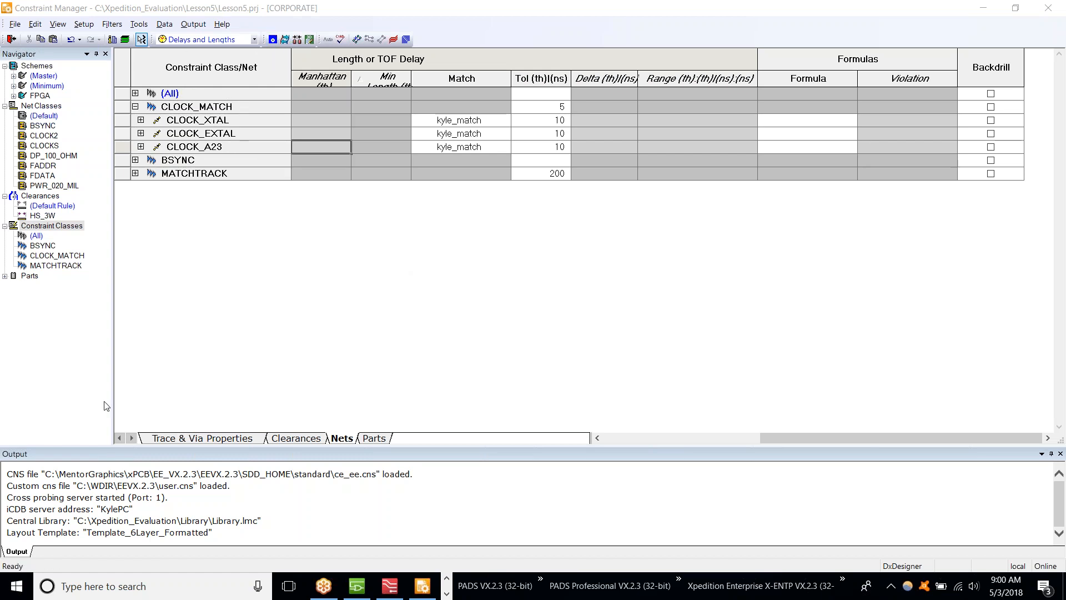
Delete the DIFF1, DIFF2, DIFFOUT1 and DIFFOUT2 differential pairs from the (All) constraint class.
left_click(135, 107)
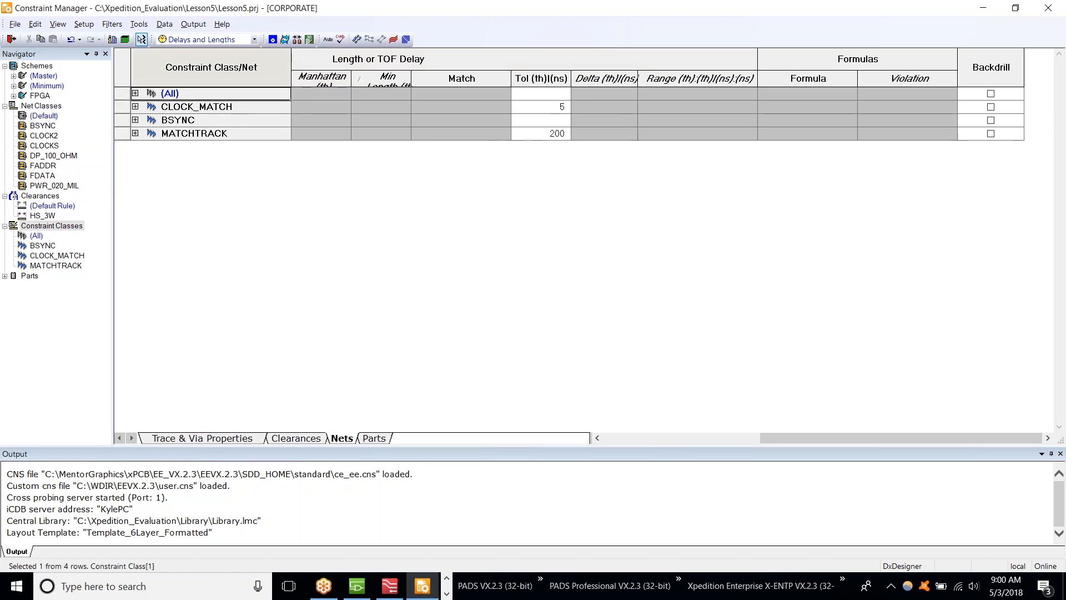
left_click(135, 94)
left_click(141, 106)
left_click(141, 120)
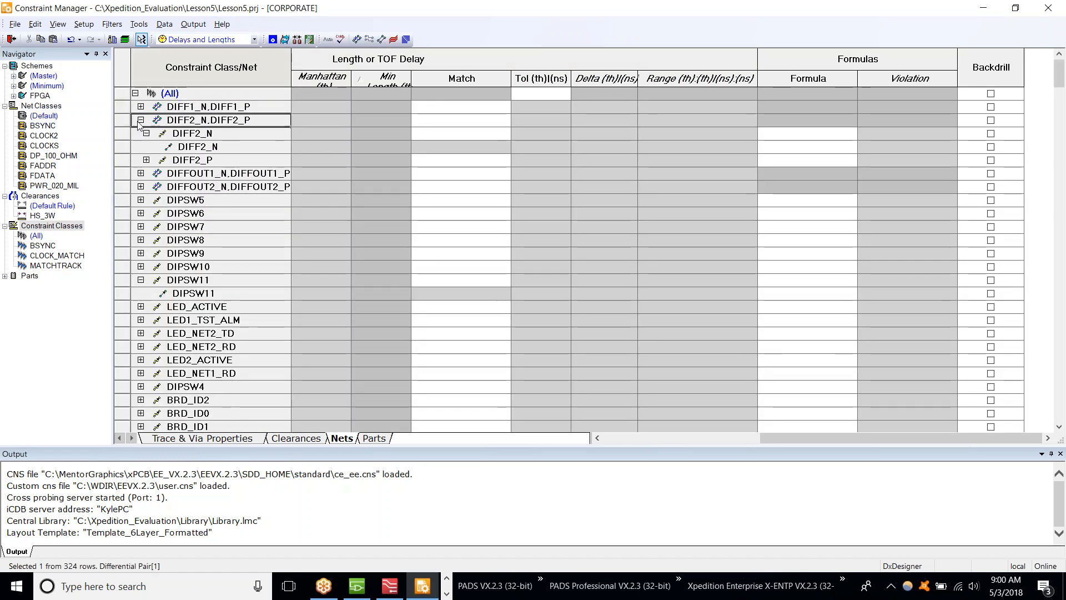
left_click_drag(123, 107, 124, 139)
right_click(175, 108)
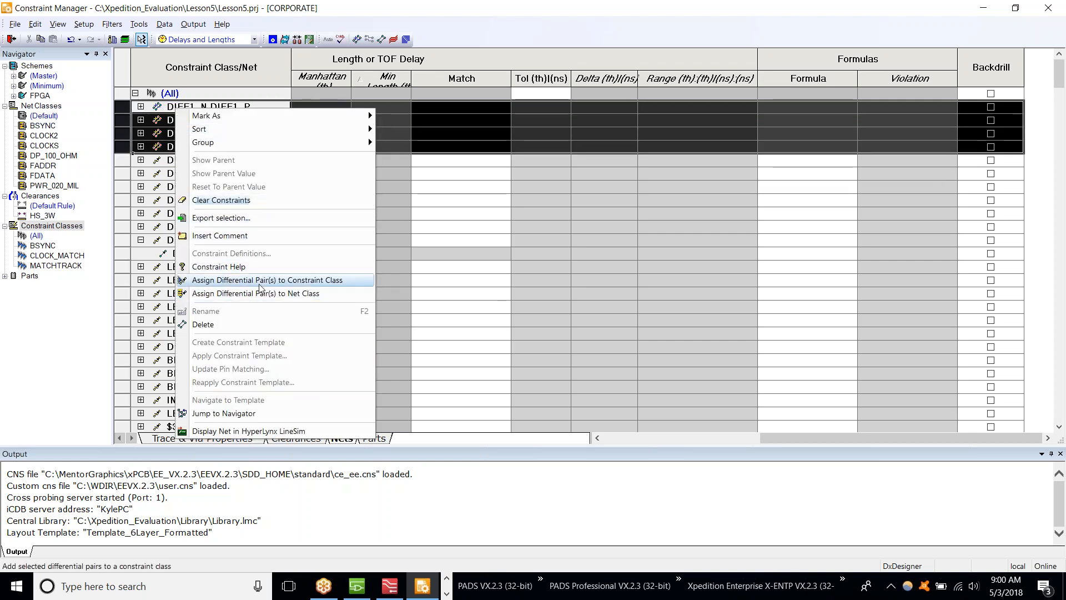
left_click(248, 324)
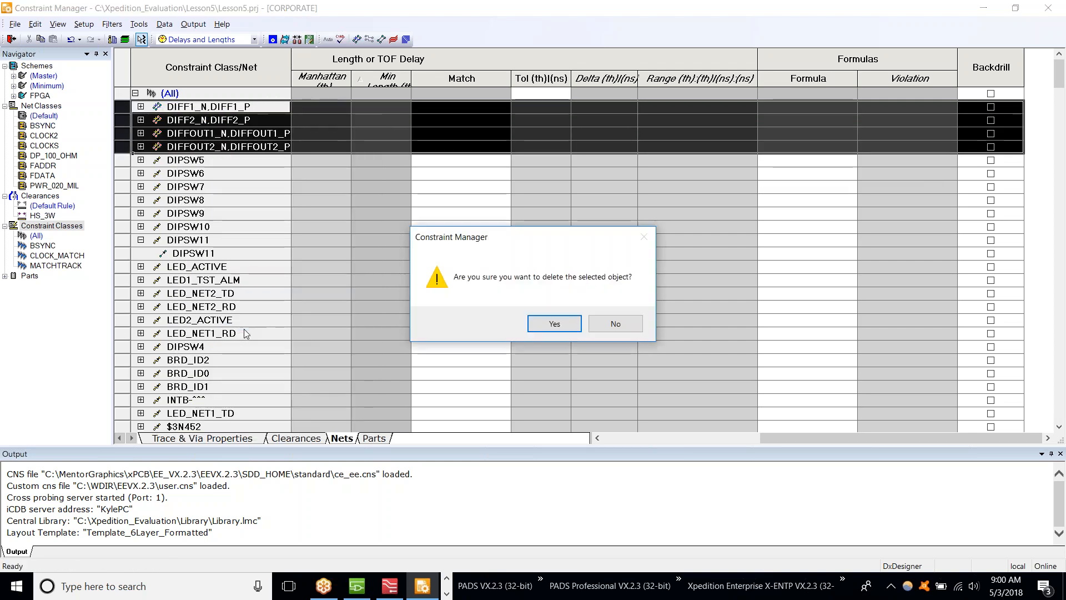
left_click(575, 332)
left_click(302, 185)
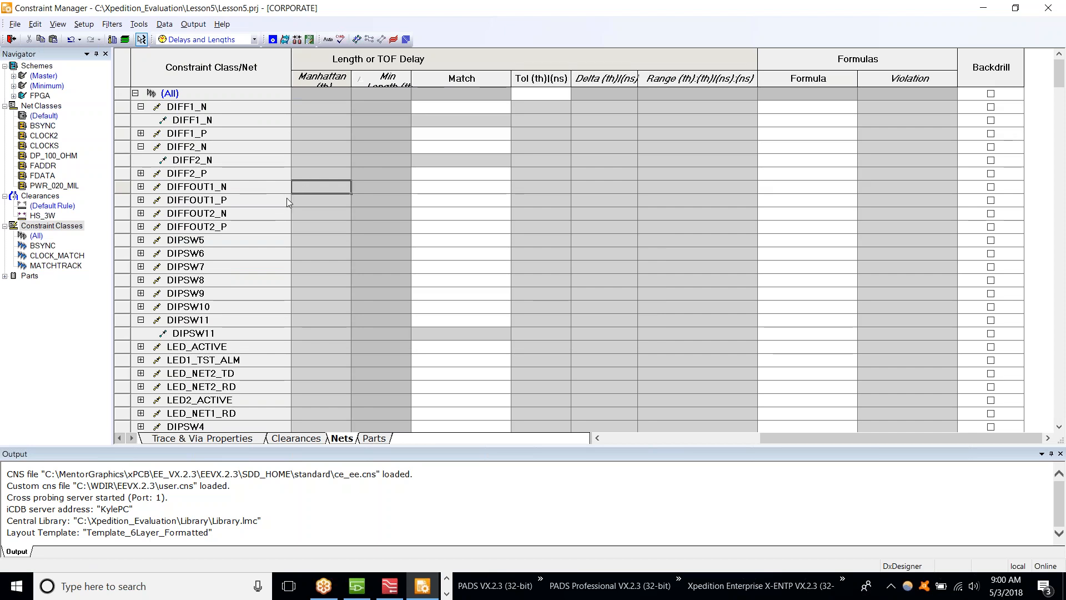
Auto-assign differential pairs by net name, matching *_N with *_P, and apply all proposed pairs.
left_click(357, 40)
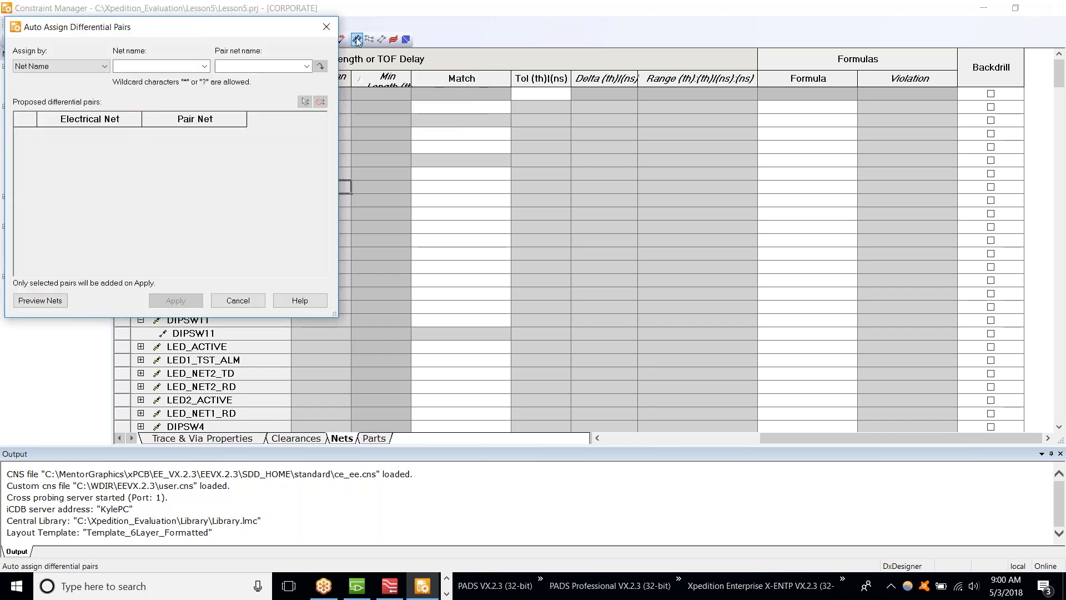
left_click_drag(178, 34, 750, 119)
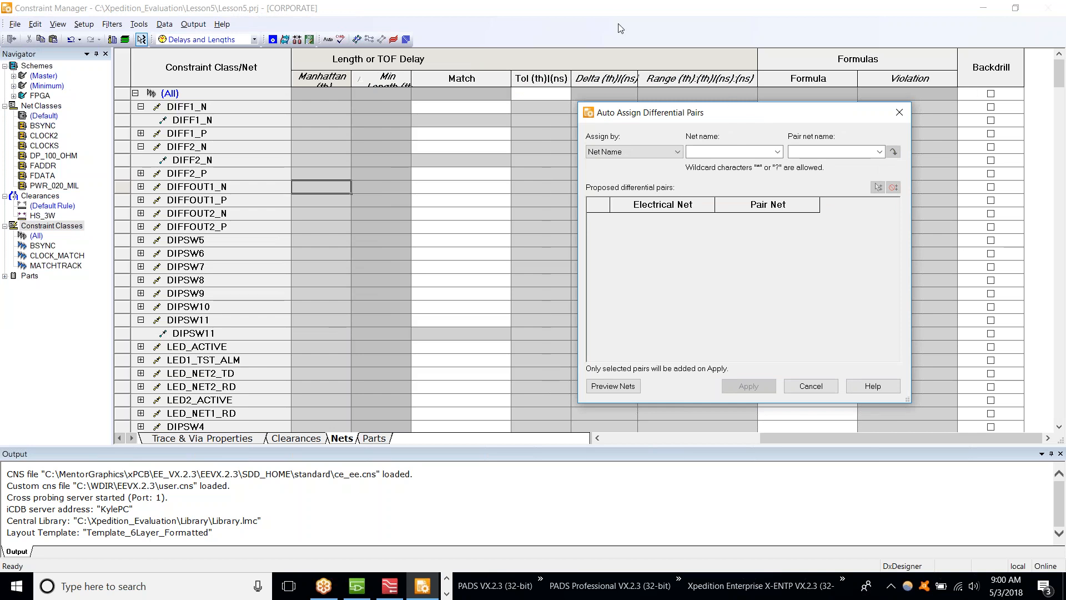
left_click(717, 155)
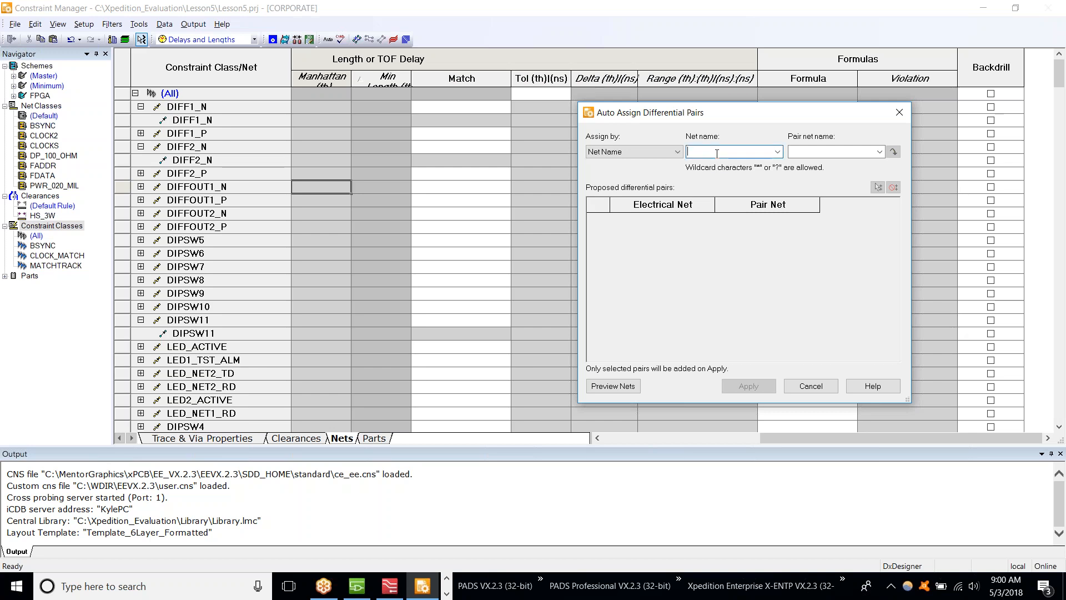
type("*_N")
key("Tab")
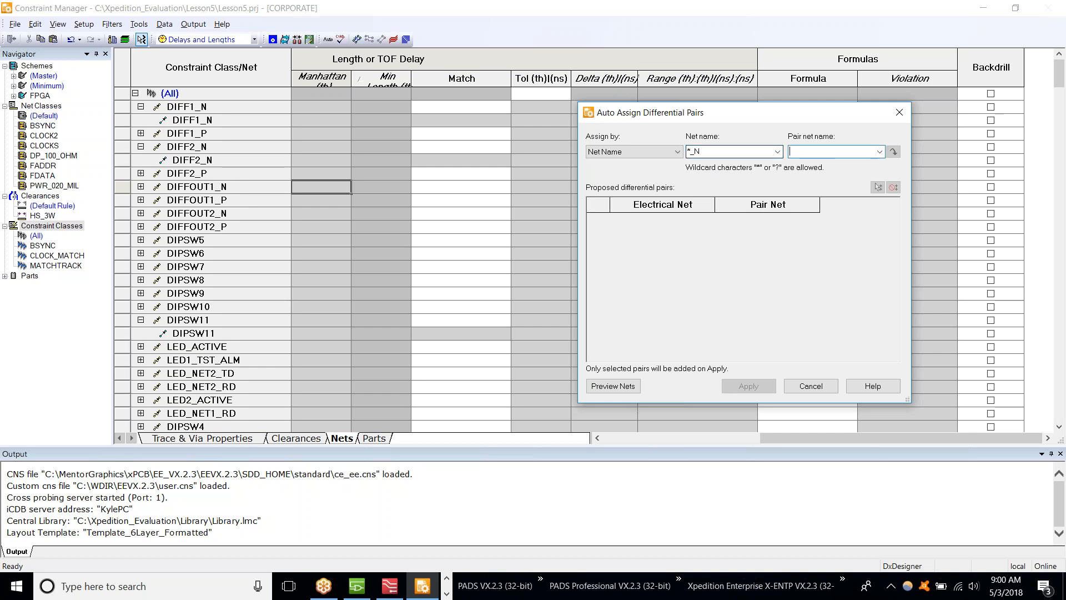
type("*")
left_click(894, 152)
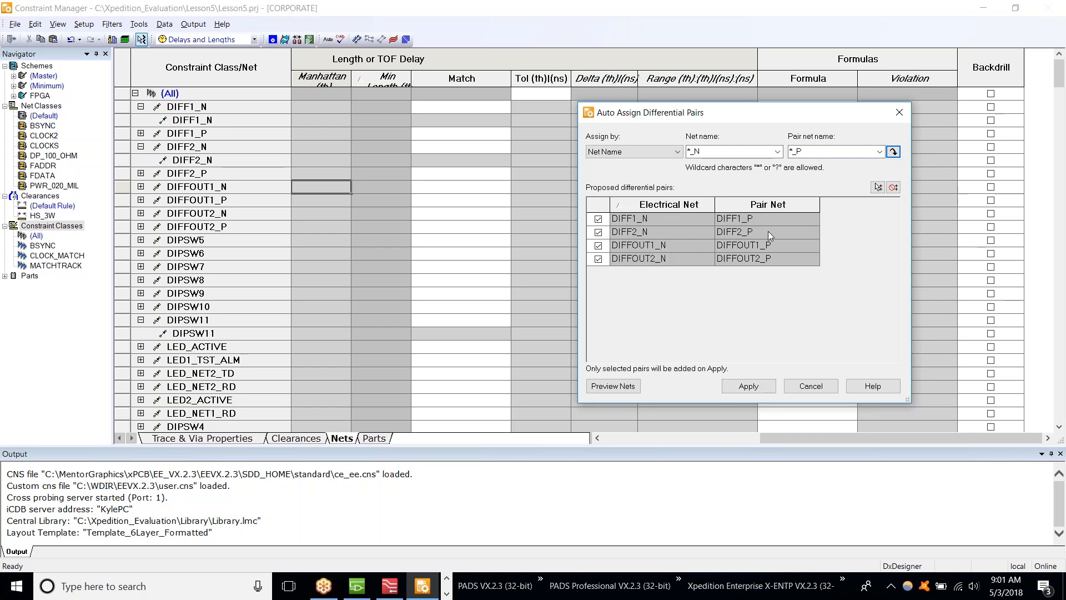
left_click(749, 388)
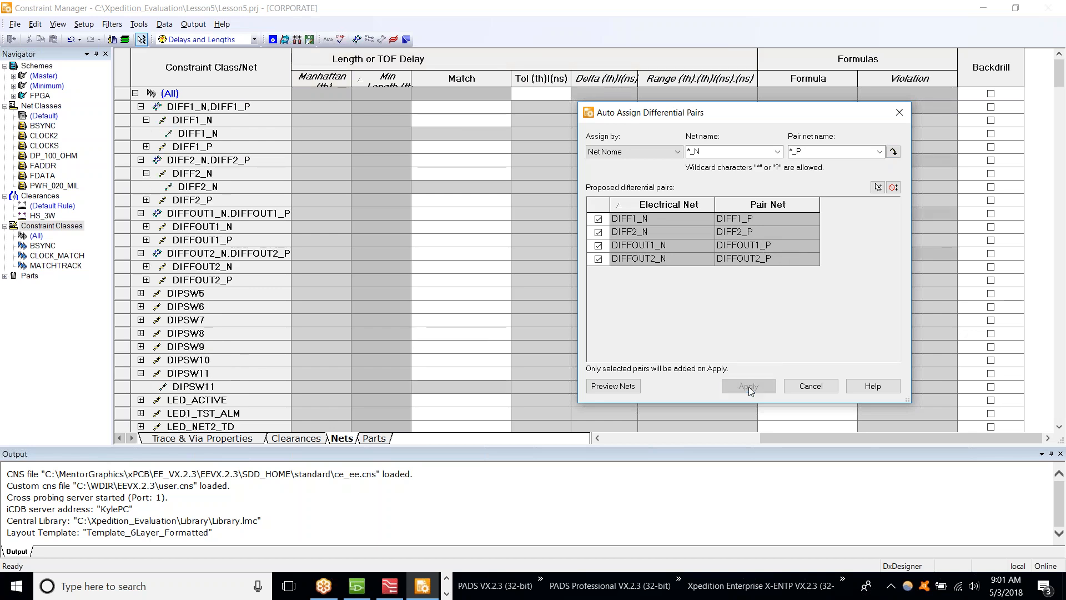
left_click(808, 386)
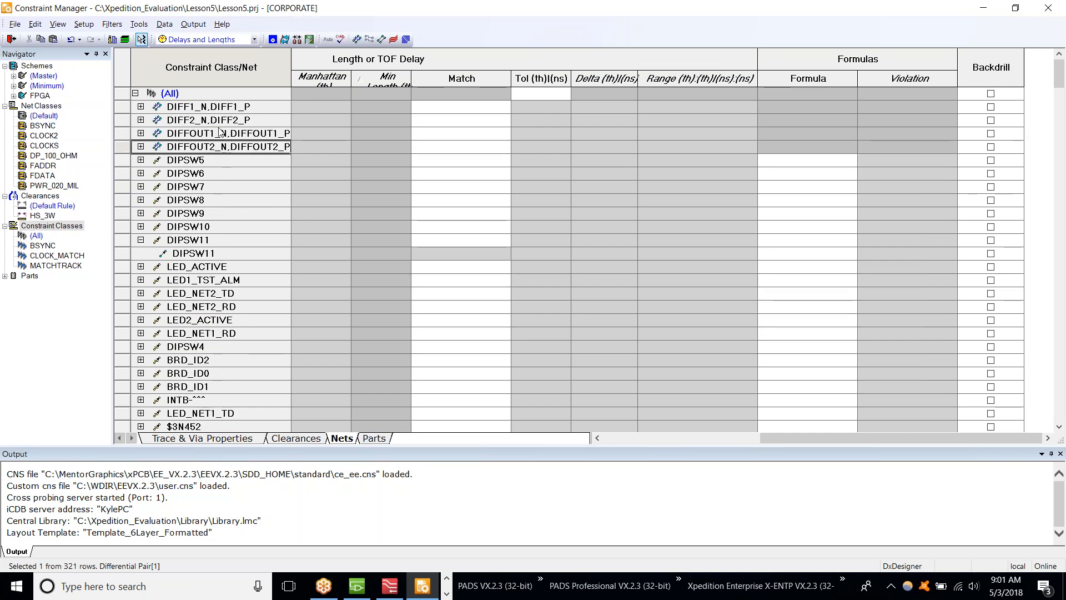
Widen the net name column, expand the DIFF1_N,DIFF1_P pair and examine its net class and length limits.
double_click(291, 78)
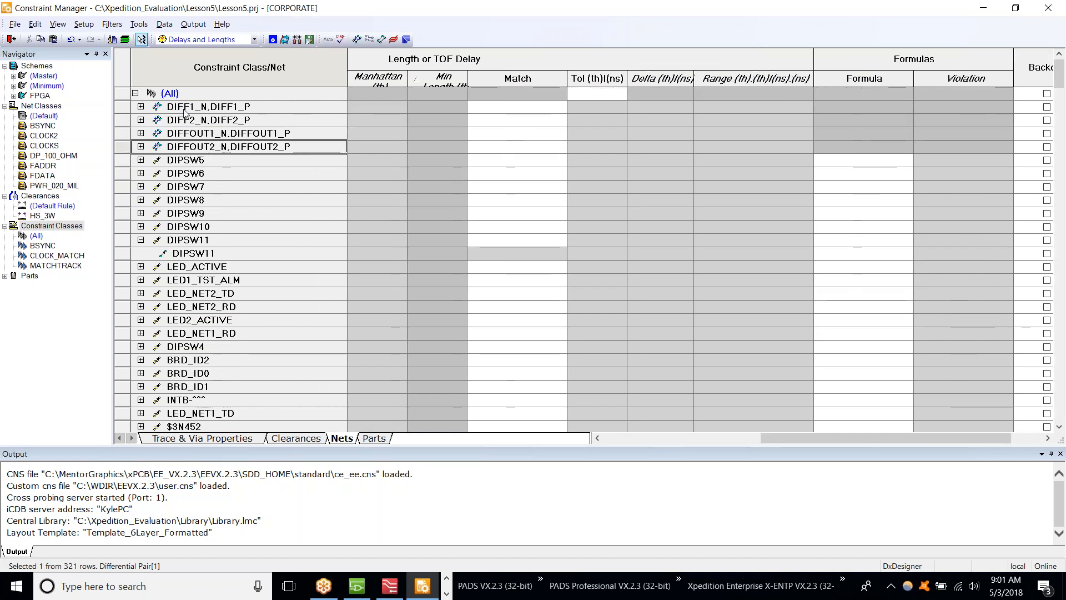
left_click(141, 106)
left_click(150, 120)
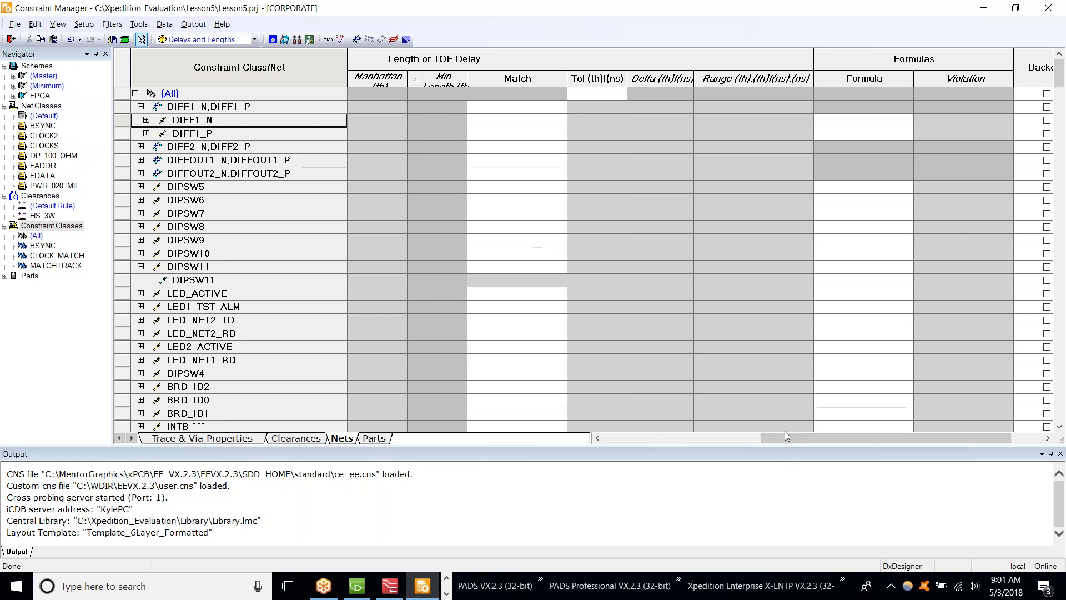
left_click_drag(785, 438, 624, 442)
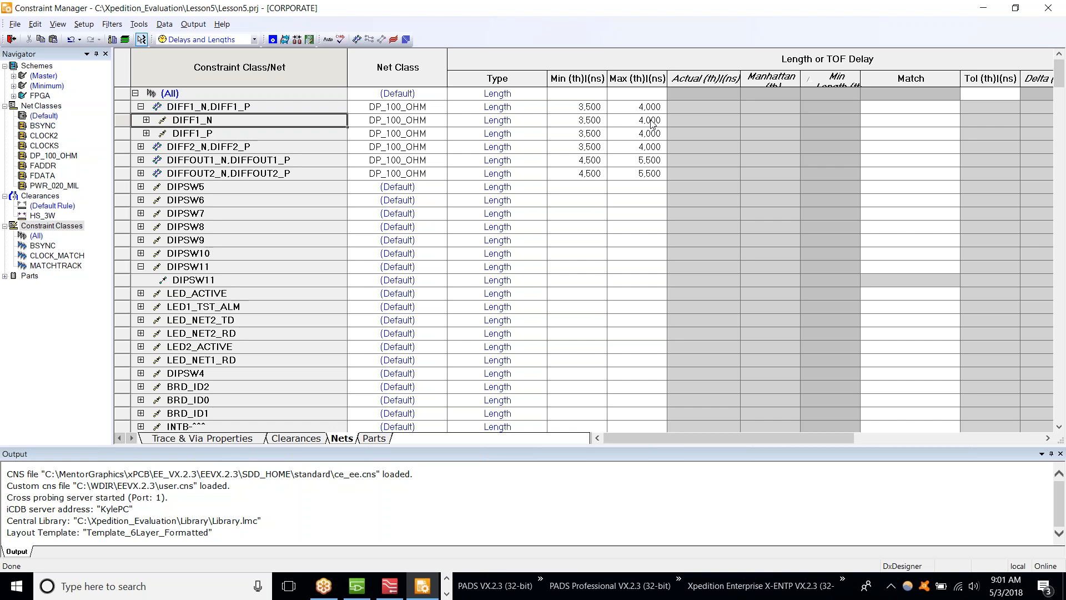
Close Constraint Manager, switch to the CORPORATE board in Xpedition Layout, and reopen Constraint Manager from there.
left_click(1048, 8)
left_click(398, 588)
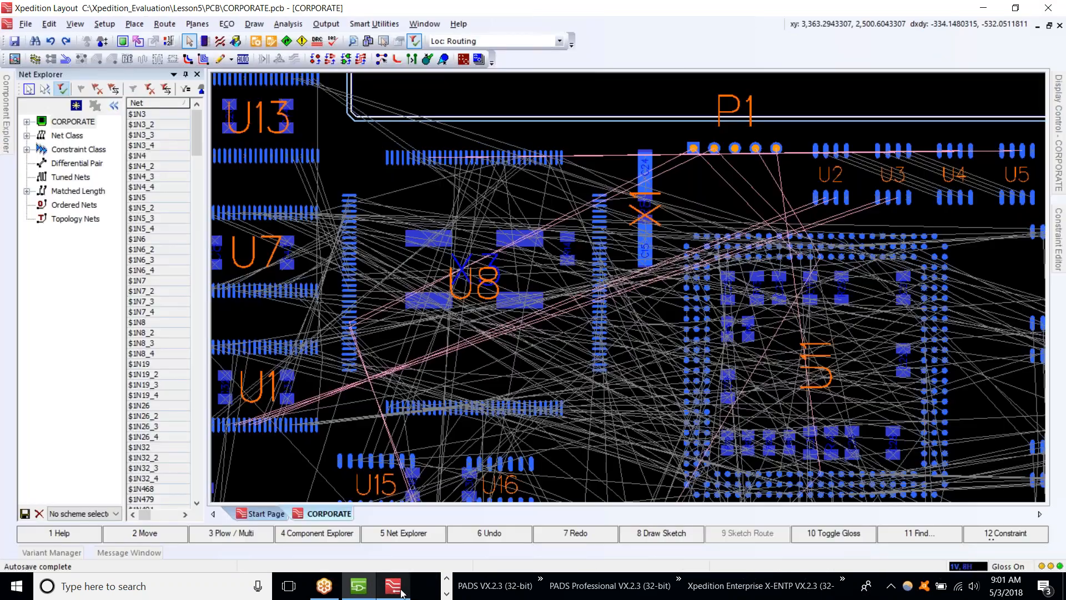
scroll(777, 267, "down", 3)
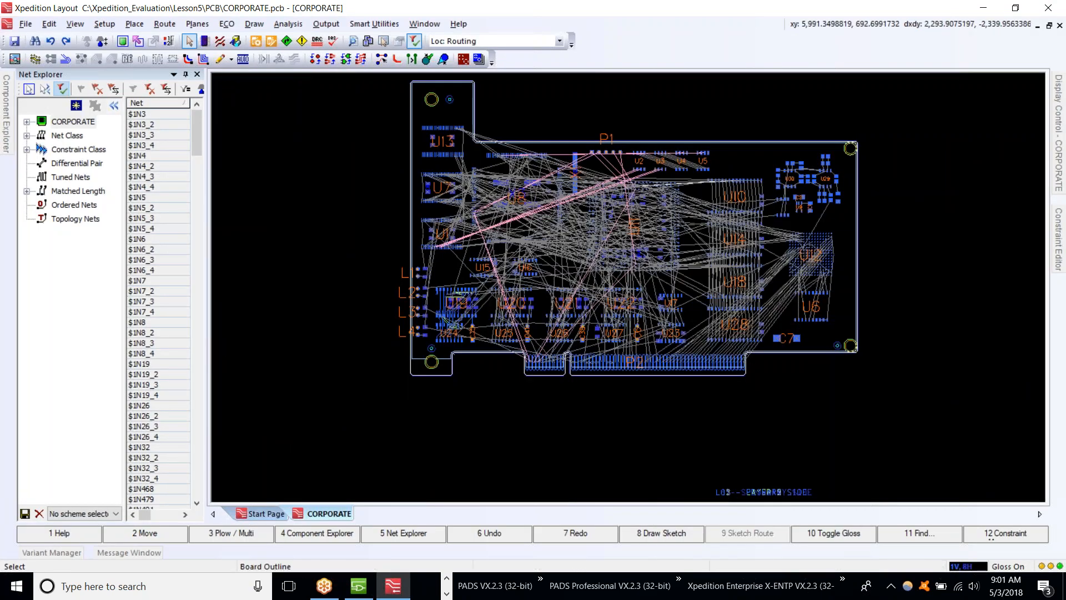
scroll(816, 351, "up", 3)
scroll(816, 352, "down", 3)
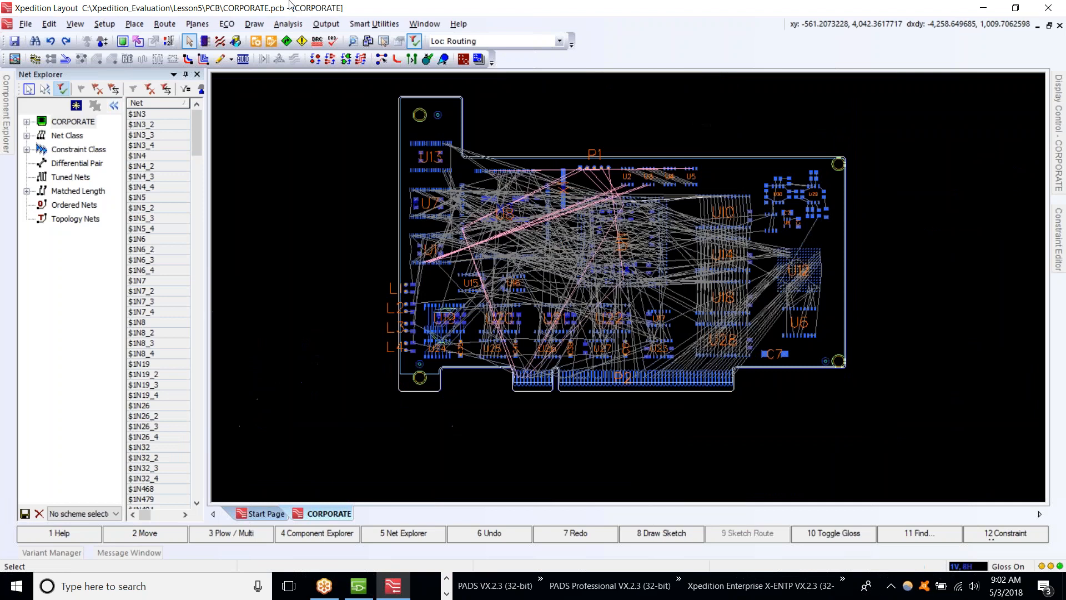
left_click(256, 45)
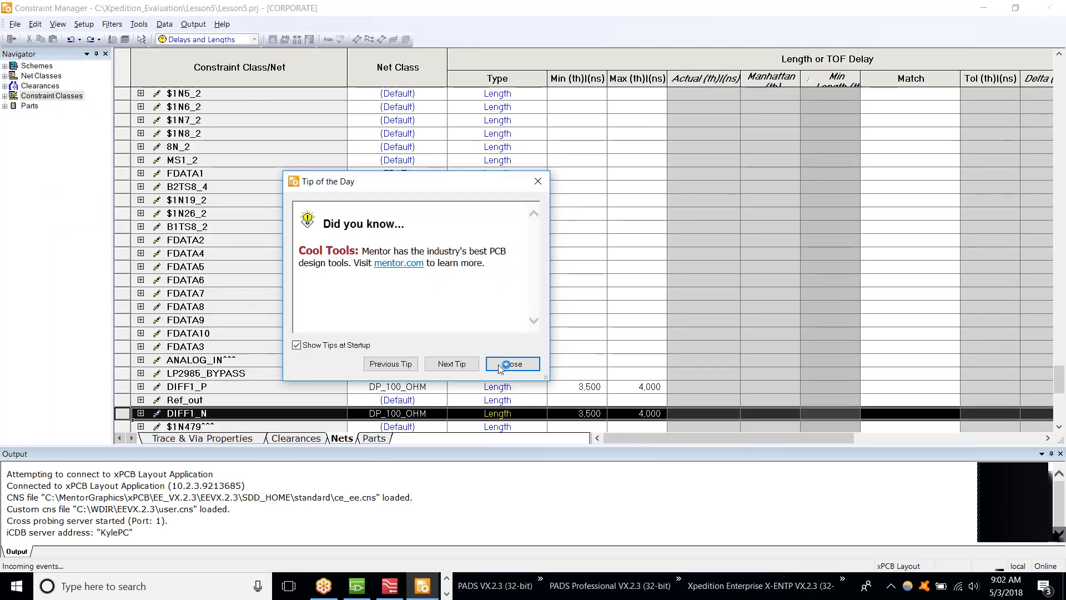
left_click(510, 367)
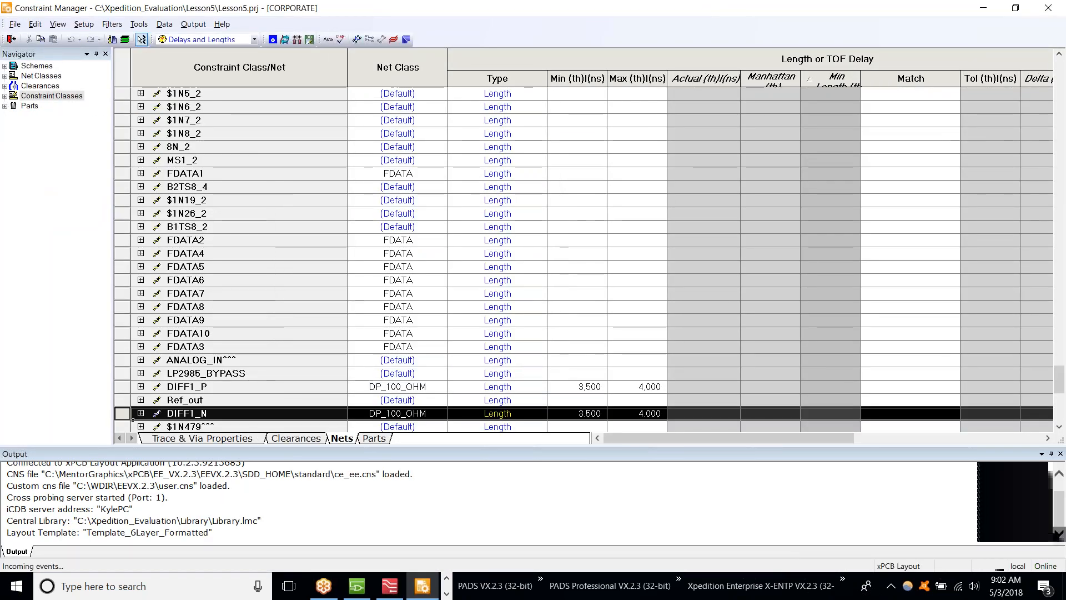
Auto-assign differential pairs by net name in the constraint classes, matching *_N with *_P, and apply all proposed pairs.
scroll(293, 210, "up", 20)
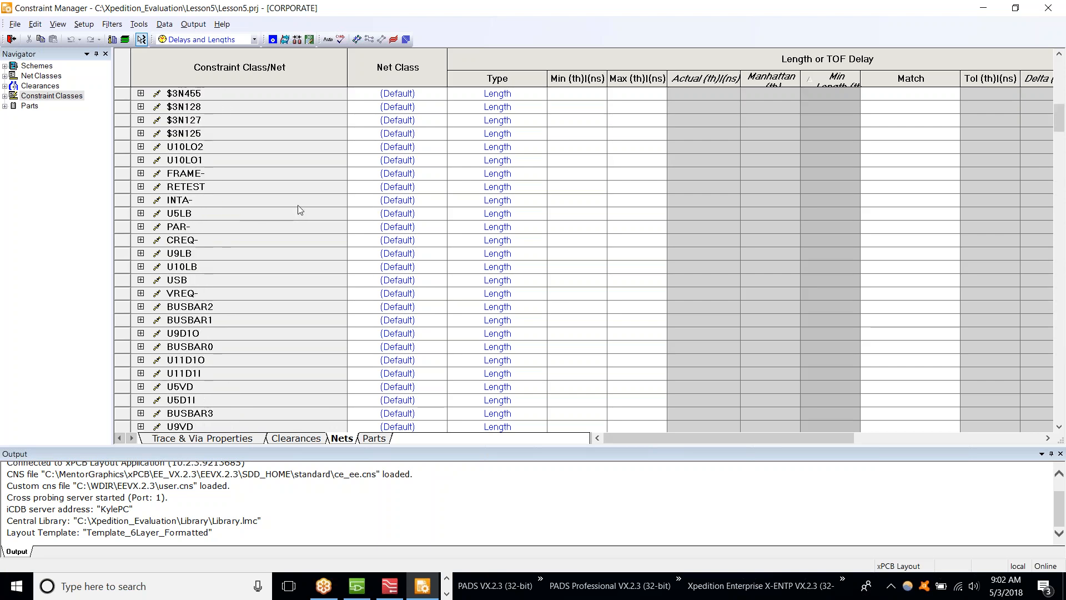
scroll(299, 209, "up", 5)
left_click(51, 96)
left_click(356, 39)
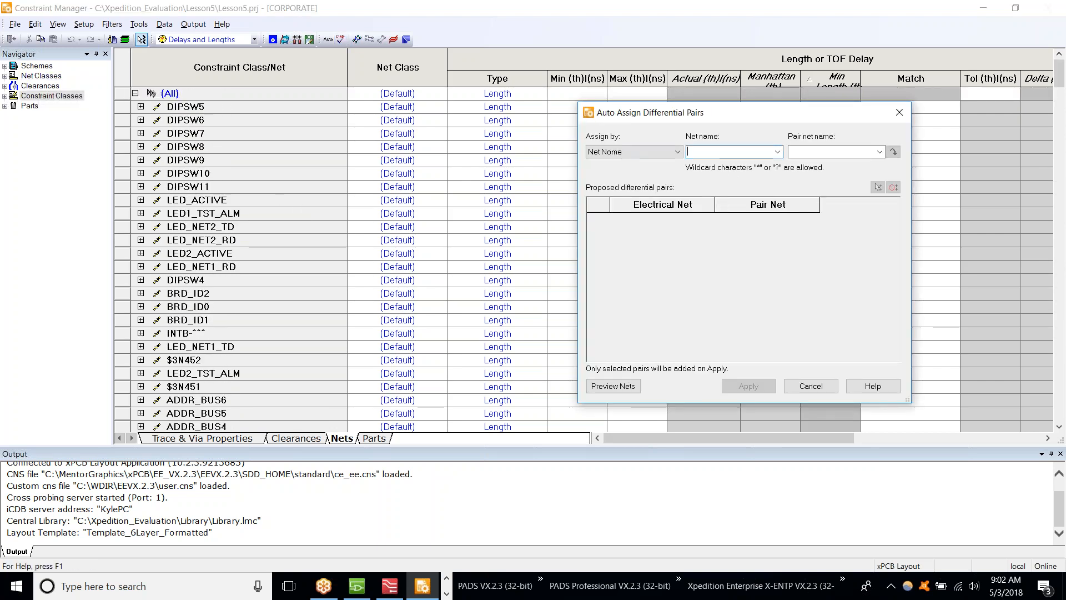
type("*_N")
key("Tab")
type("*")
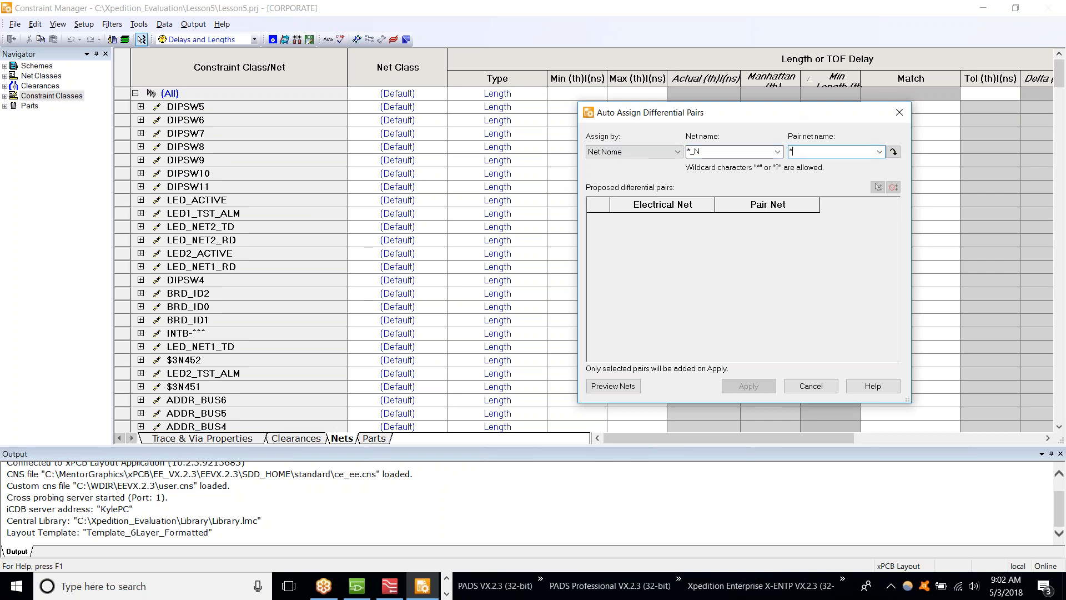
left_click(894, 151)
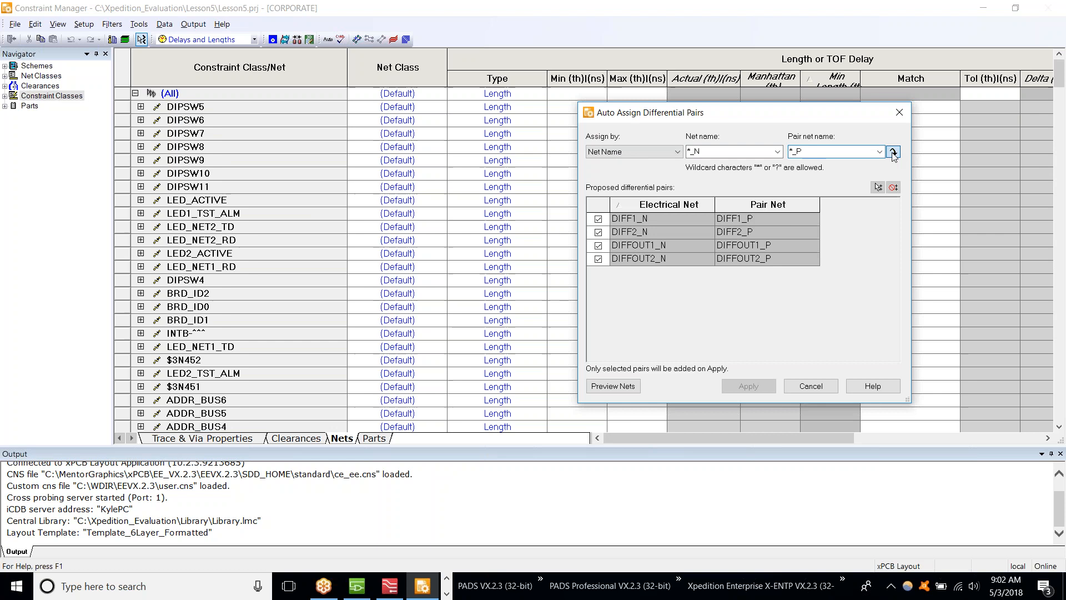
left_click(755, 387)
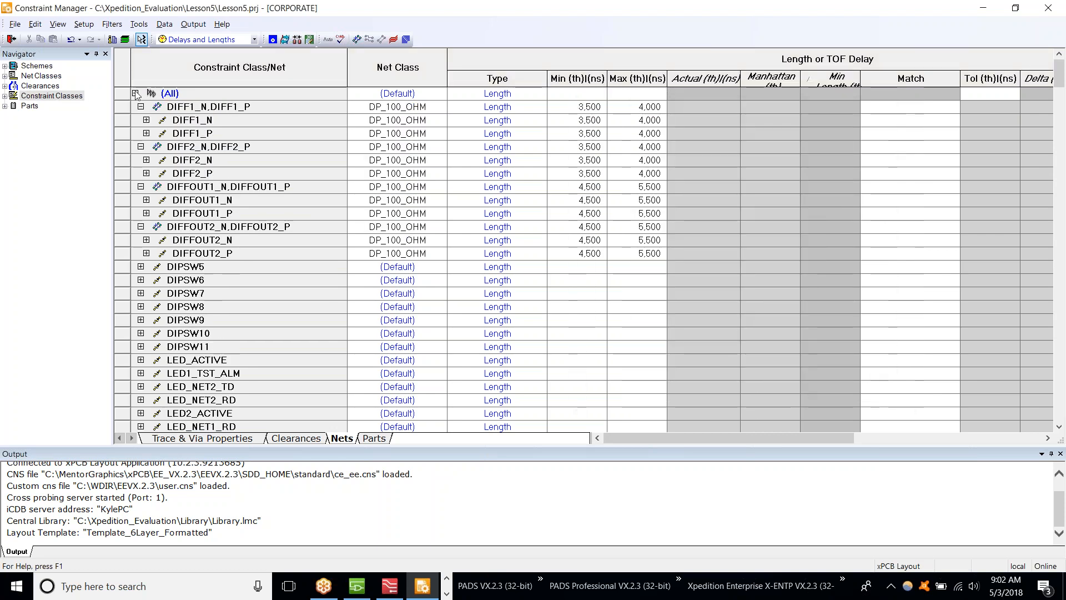
Collapse the DIFF1, DIFF2, DIFFOUT1 and DIFFOUT2 differential pairs in the (All) constraint class.
left_click(141, 107)
left_click(141, 119)
left_click(141, 133)
left_click(140, 146)
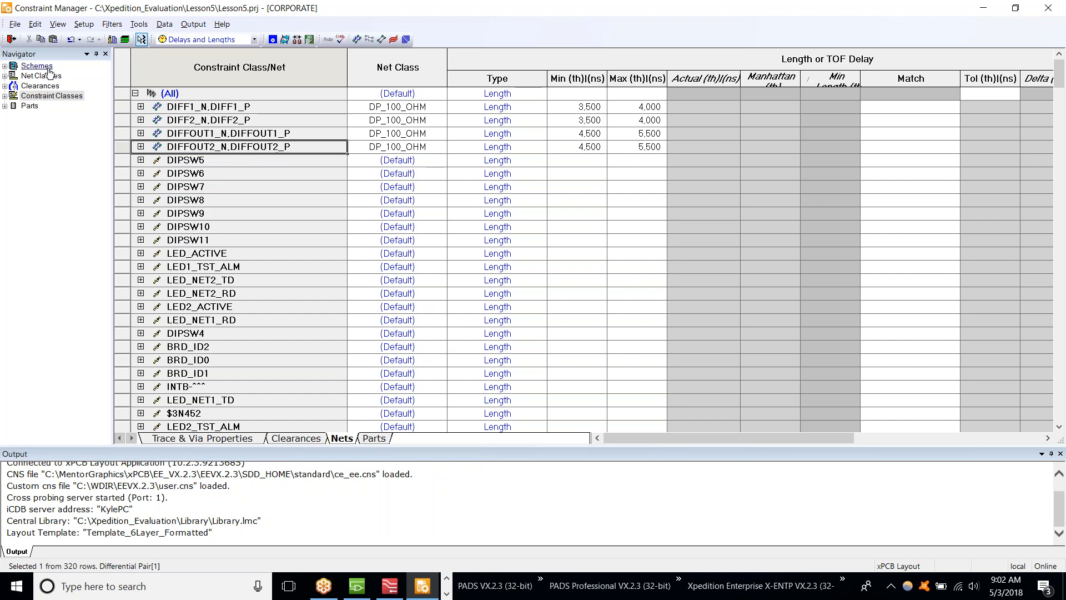
Show the trace and via properties of the schemes and examine the net classes under (Master) and (Minimum).
left_click(4, 66)
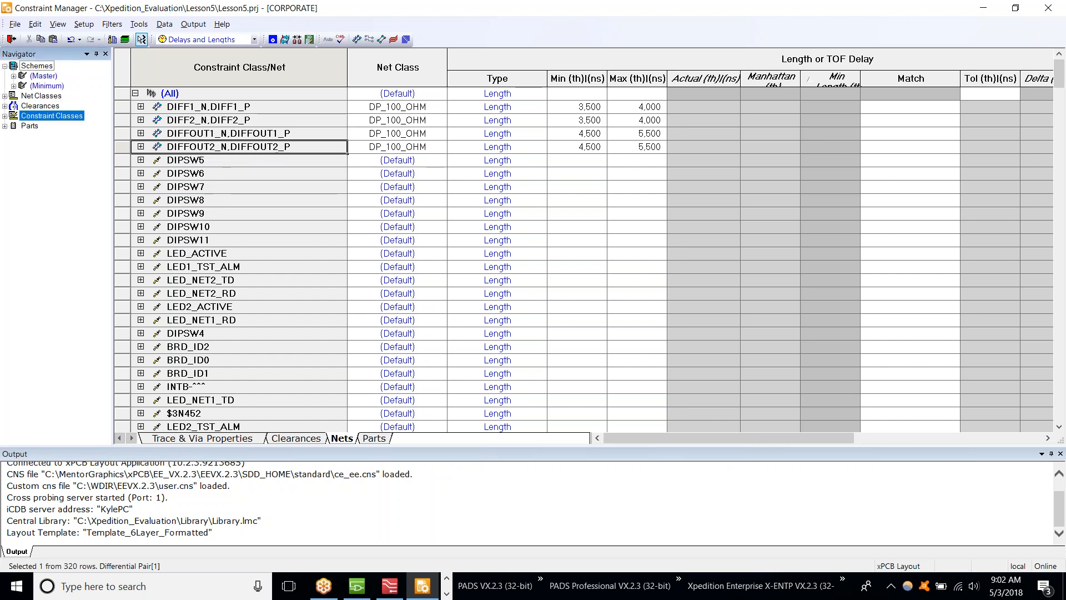
left_click(37, 65)
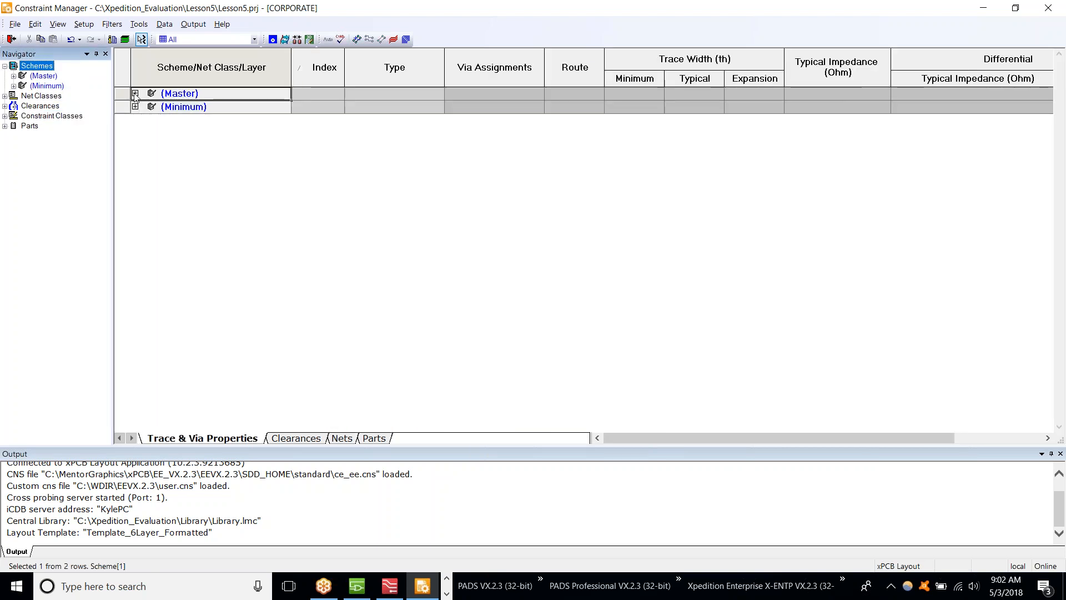
left_click(135, 94)
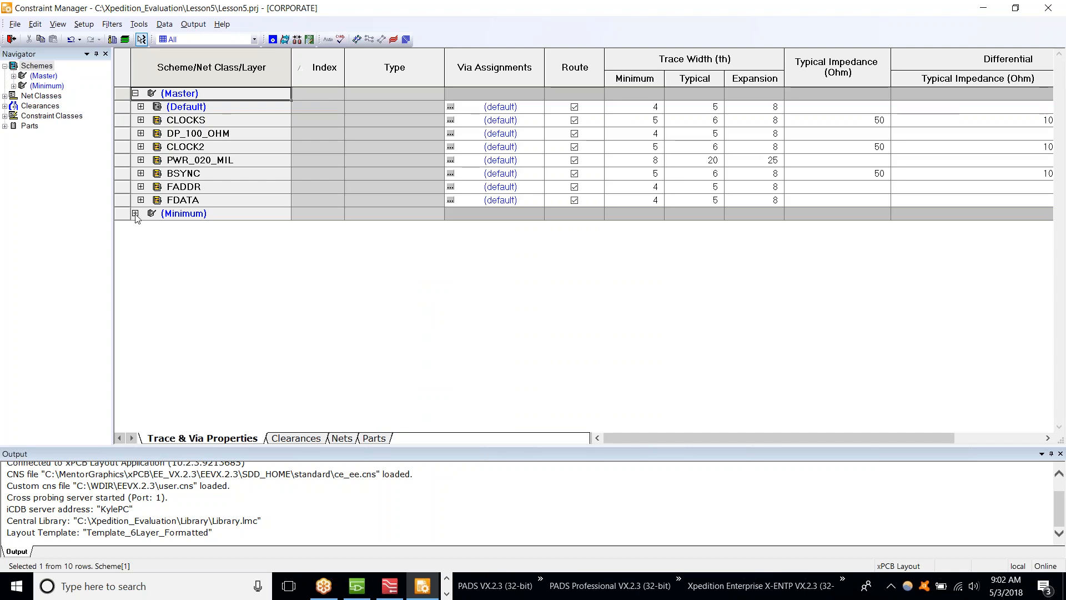
left_click(135, 214)
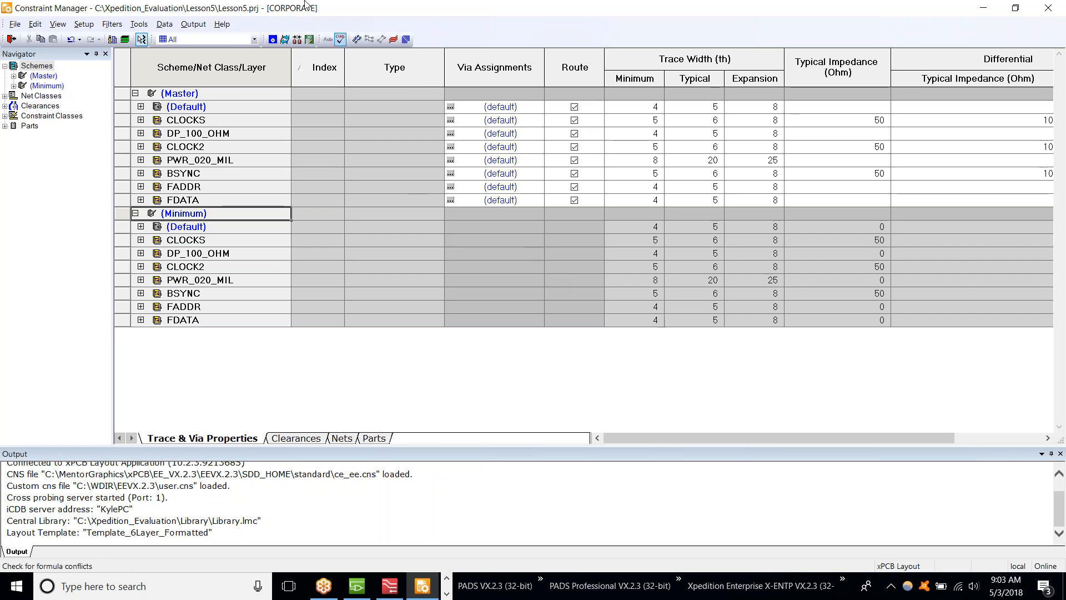
Create a new scheme named BGA and expand it to show its net classes.
right_click(40, 66)
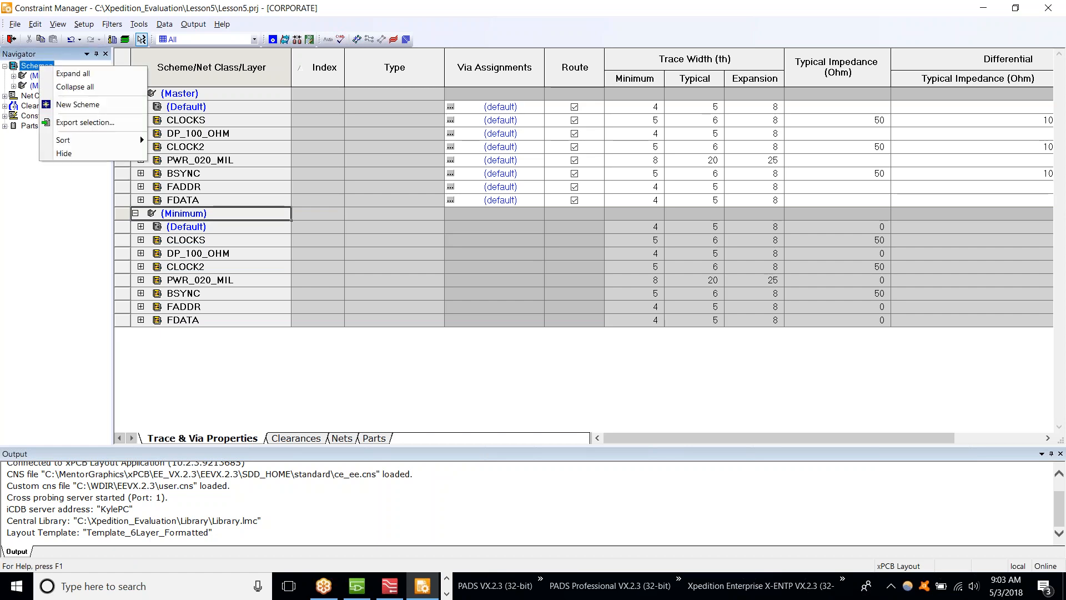
left_click(78, 105)
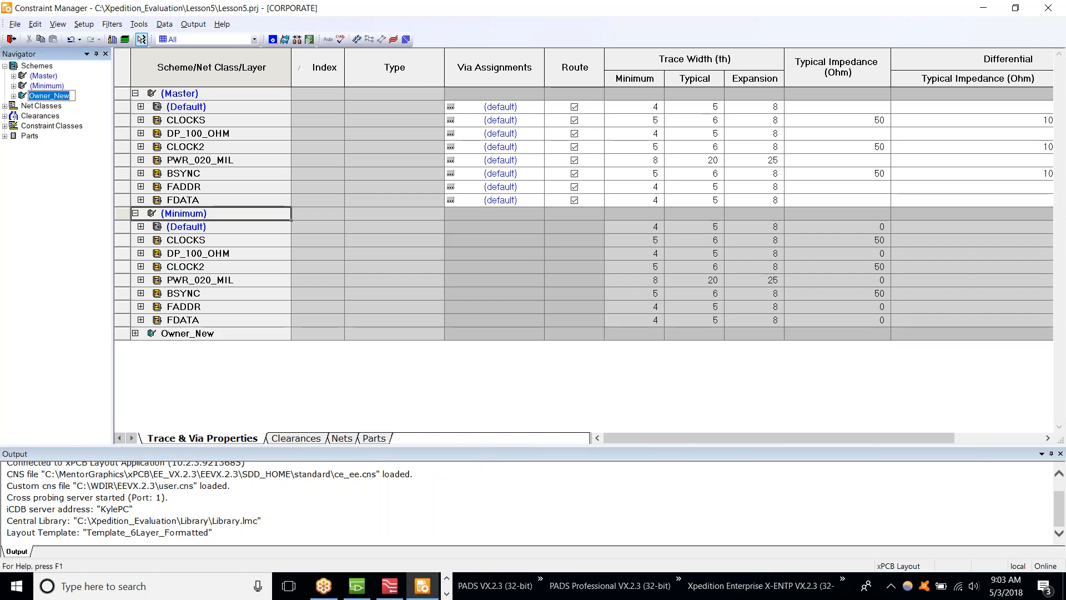
type("BGA")
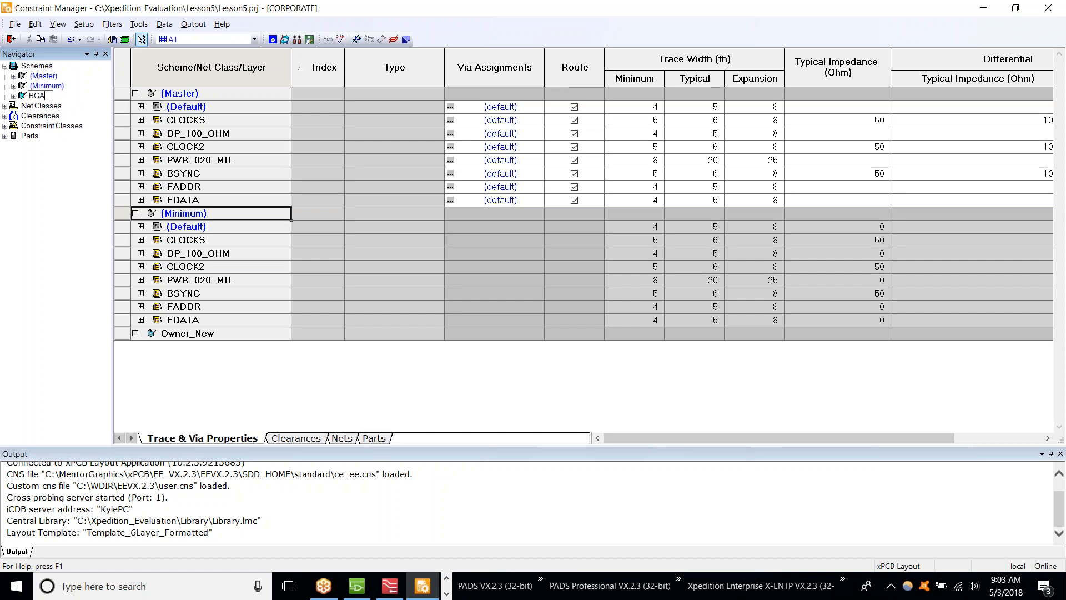
key("Return")
left_click(135, 333)
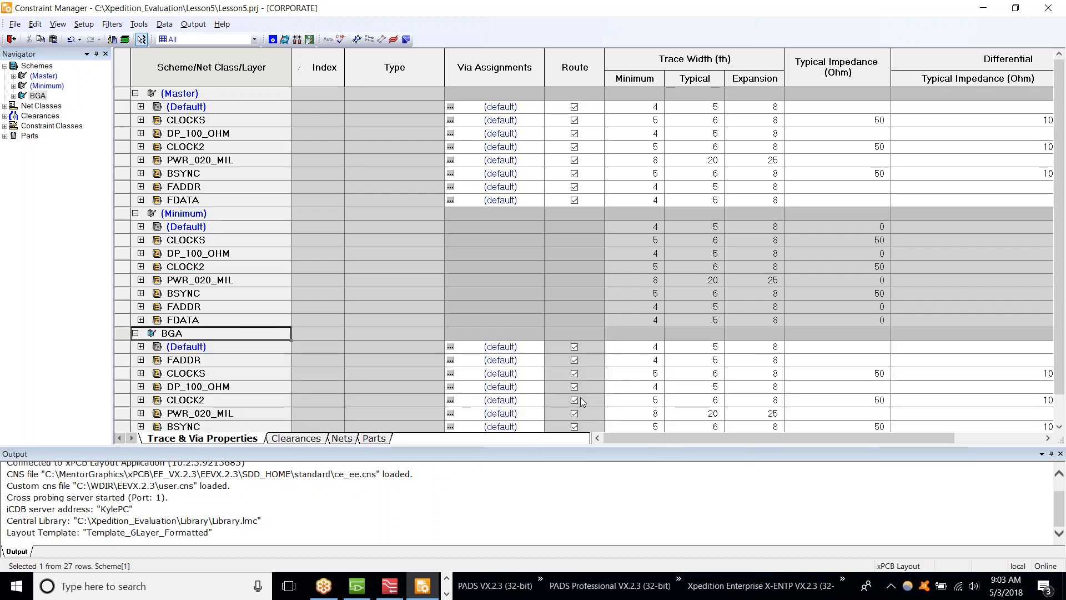
Set the (Default) net class's minimum trace width to 3 th in the BGA scheme and fill it down through FDATA.
scroll(716, 372, "down", 1)
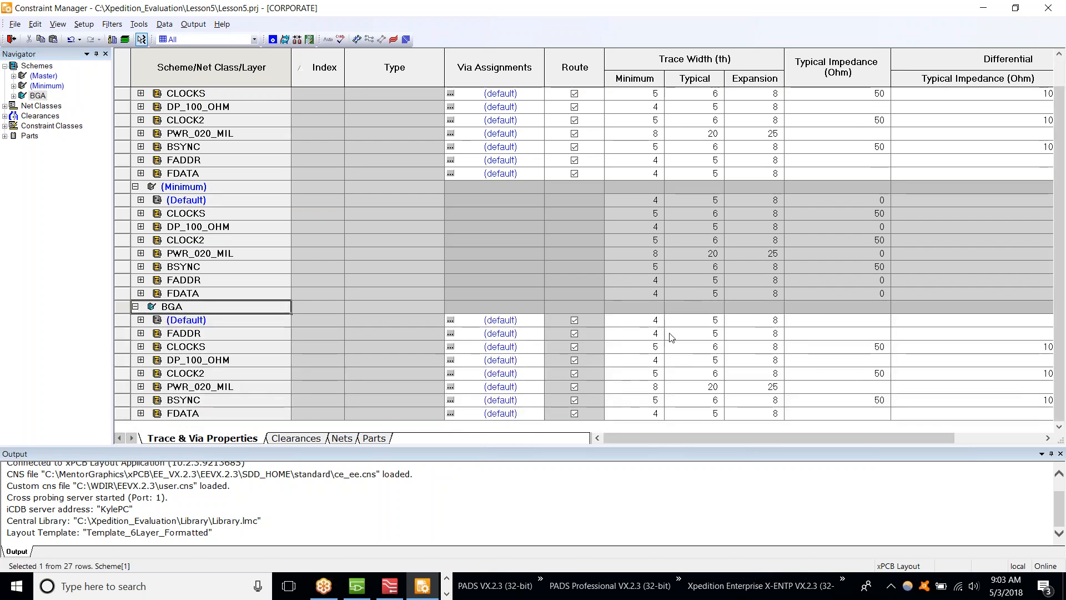
scroll(660, 281, "up", 1)
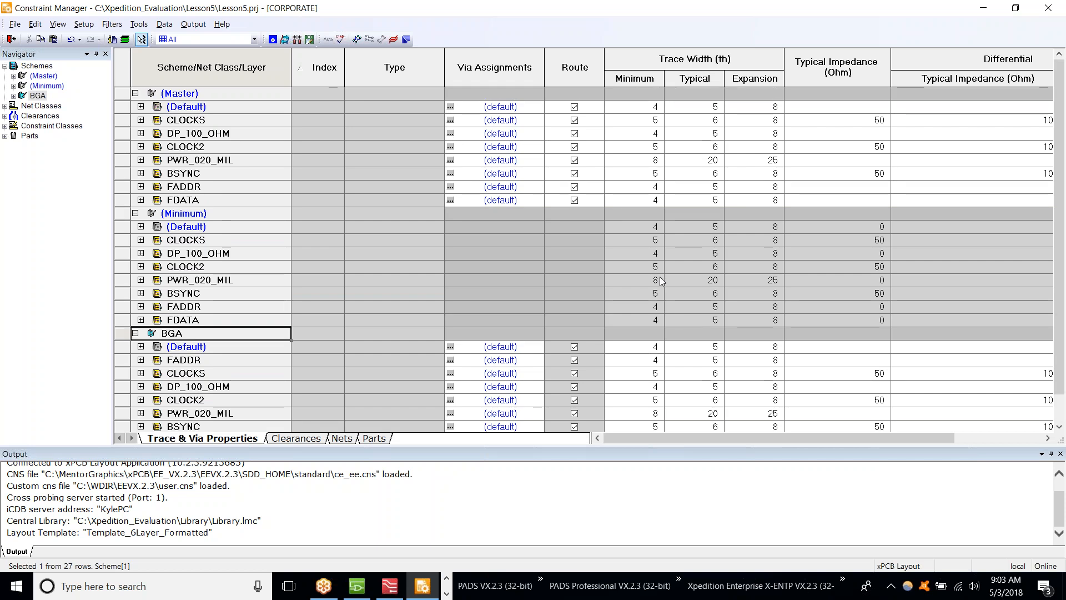
scroll(680, 358, "down", 1)
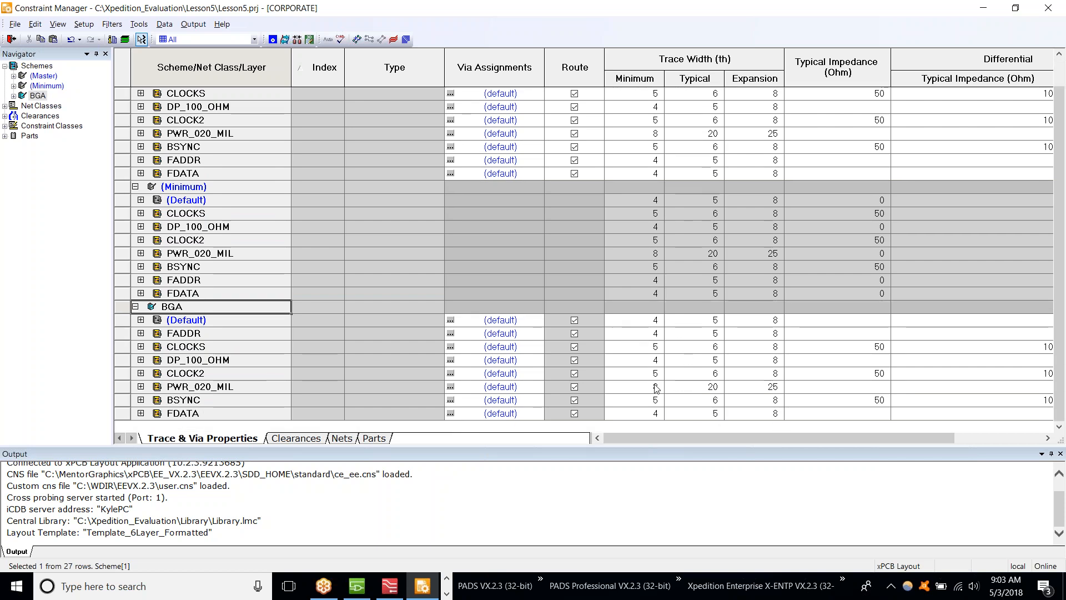
left_click(634, 322)
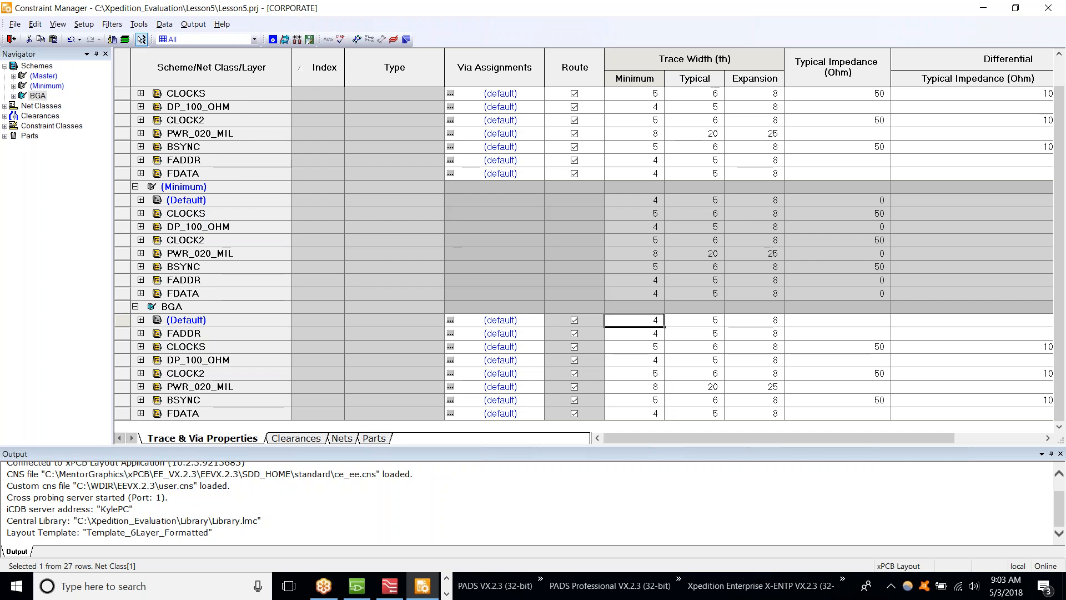
key("Return")
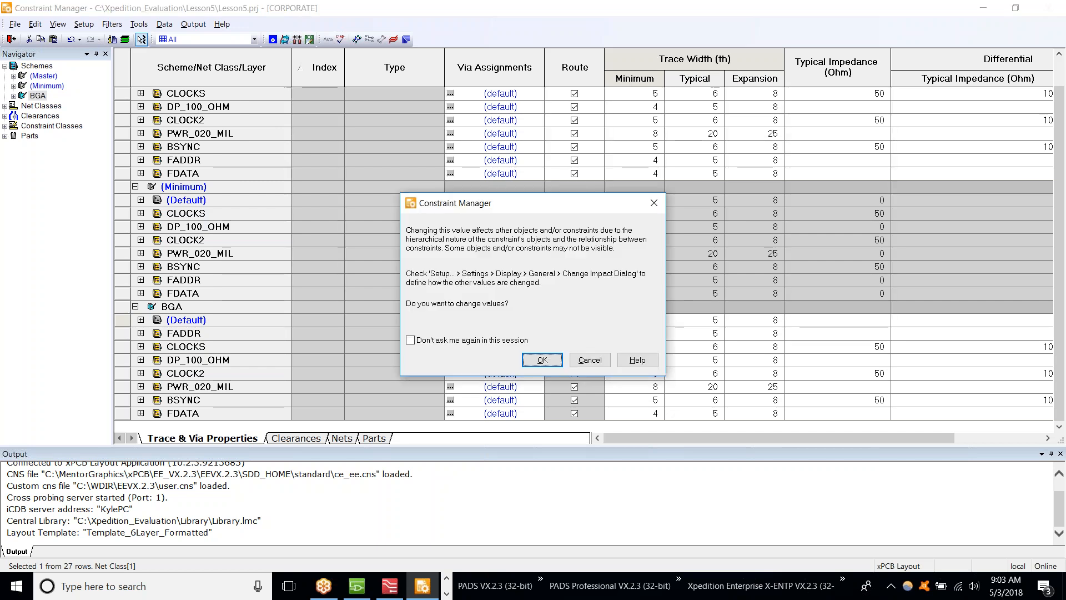
left_click(525, 360)
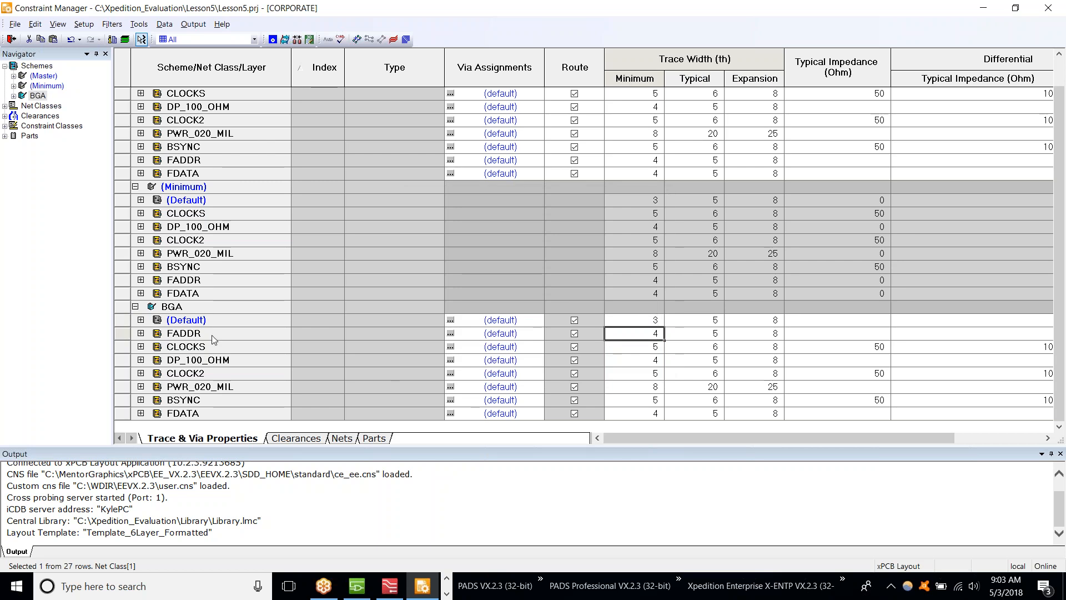
left_click(662, 322)
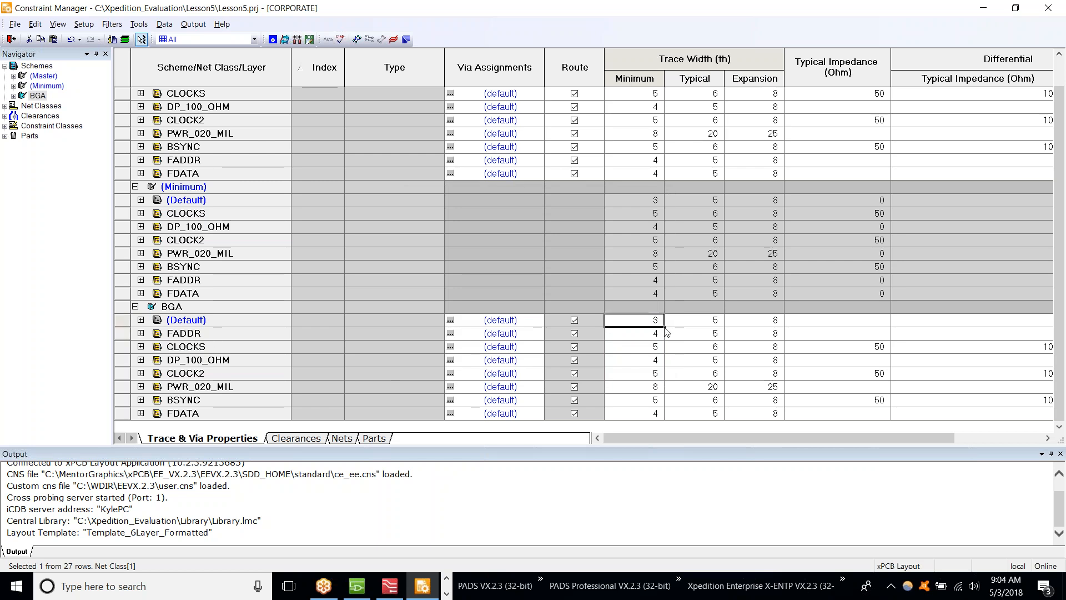
left_click_drag(665, 327, 663, 417)
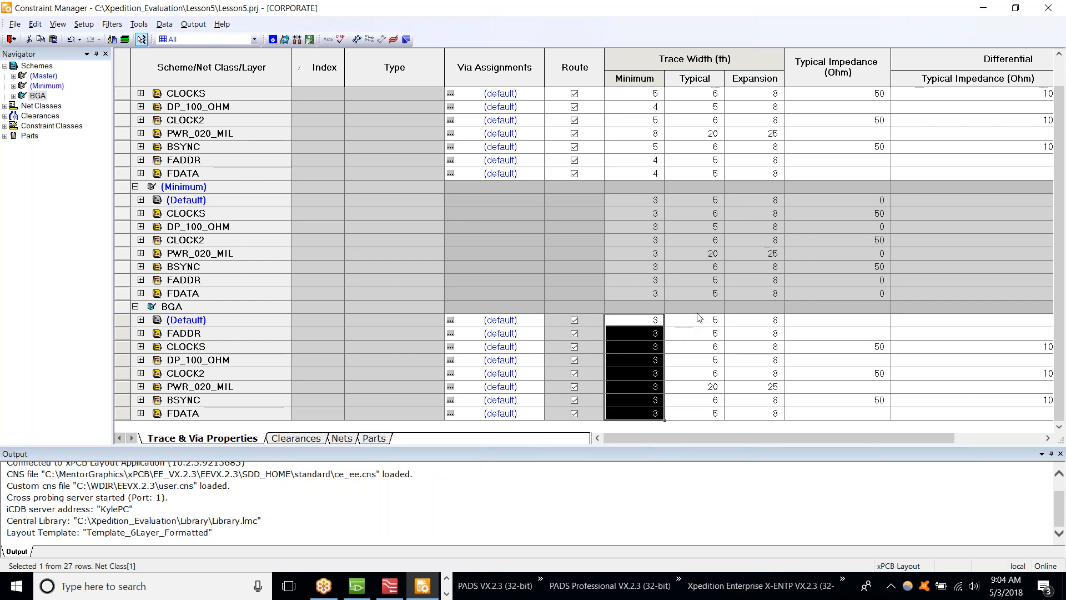
Copy the BGA scheme's minimum trace widths into the typical and expansion widths of all its net classes.
right_click(647, 321)
left_click(682, 508)
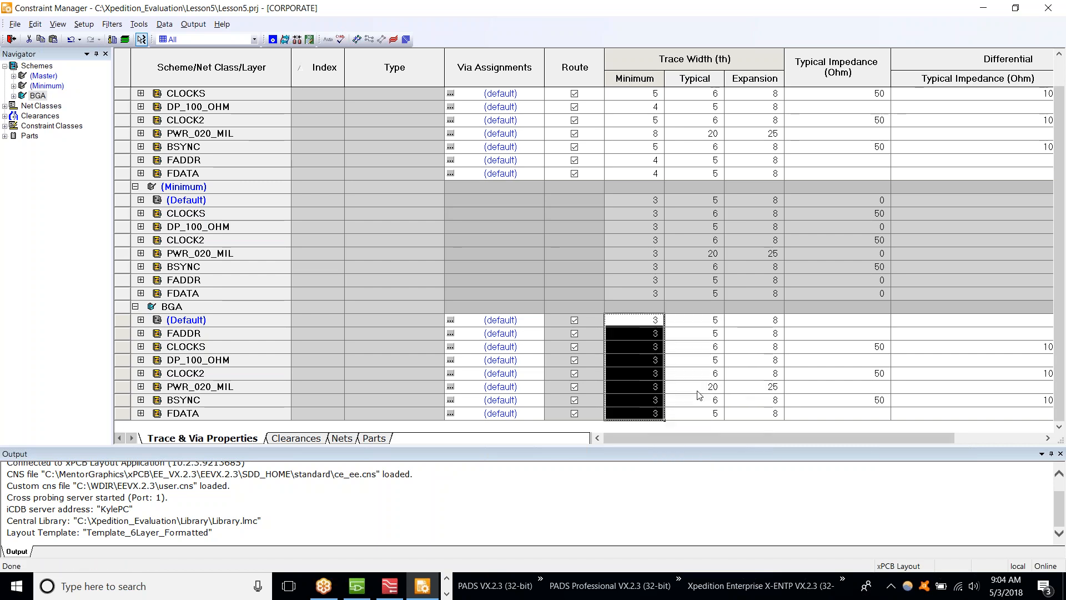
left_click(712, 321)
right_click(712, 322)
left_click(741, 528)
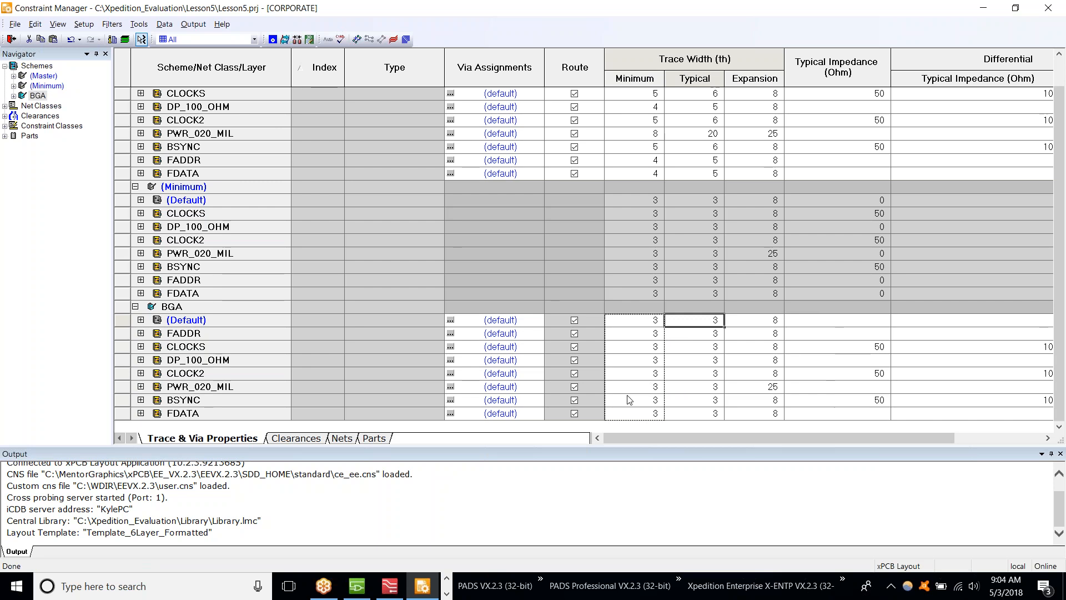
left_click(757, 320)
right_click(756, 321)
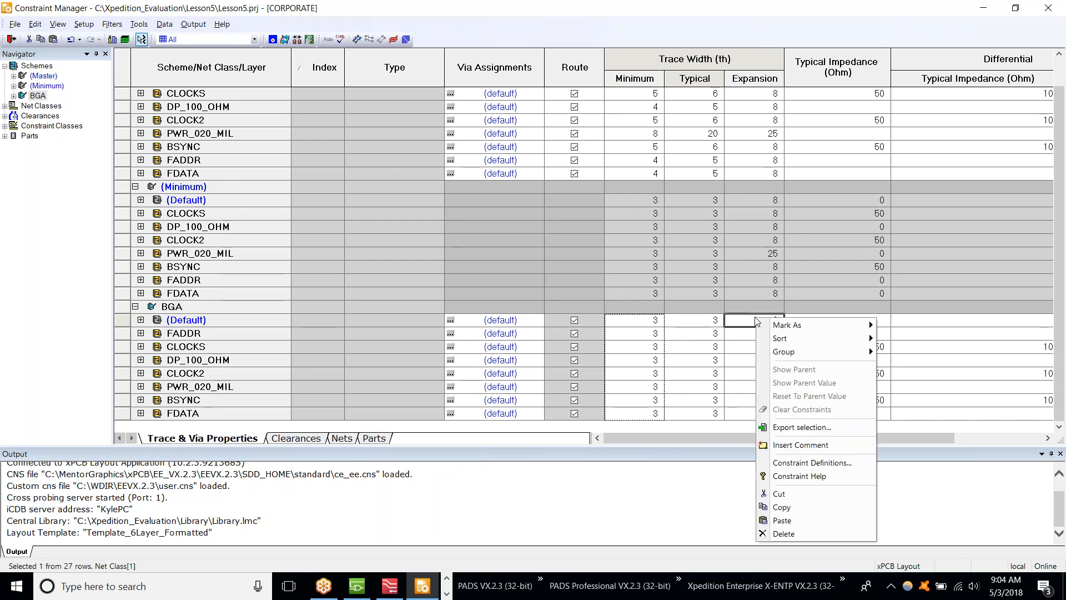
left_click(793, 520)
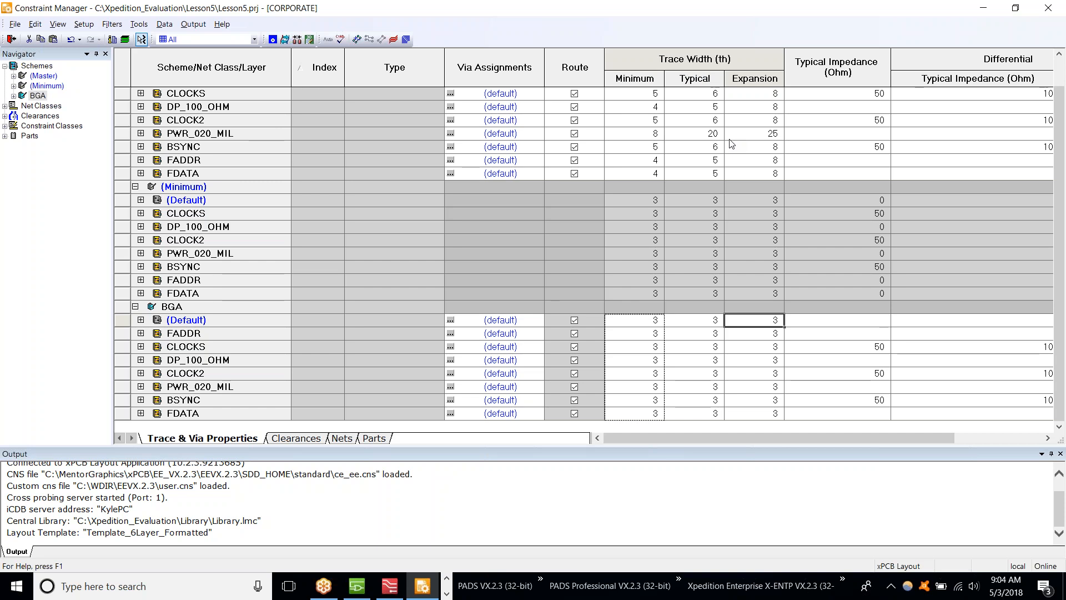
Switch to Xpedition Layout and set up a rectangular rule area that uses the BGA scheme as its name.
key("alt+Tab")
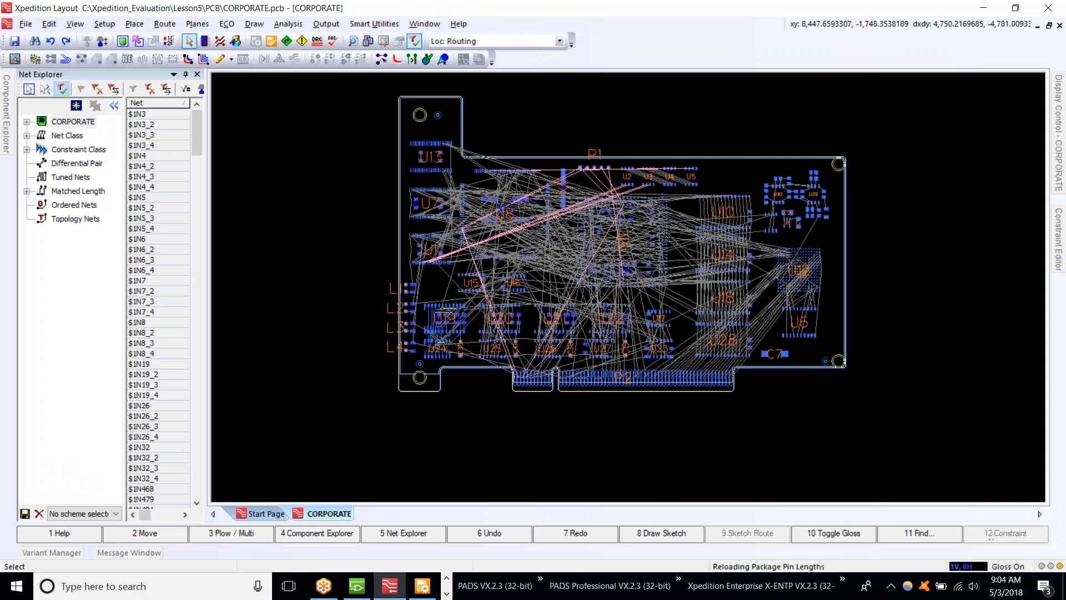
scroll(901, 361, "up", 3)
scroll(897, 385, "up", 4)
scroll(758, 331, "up", 1)
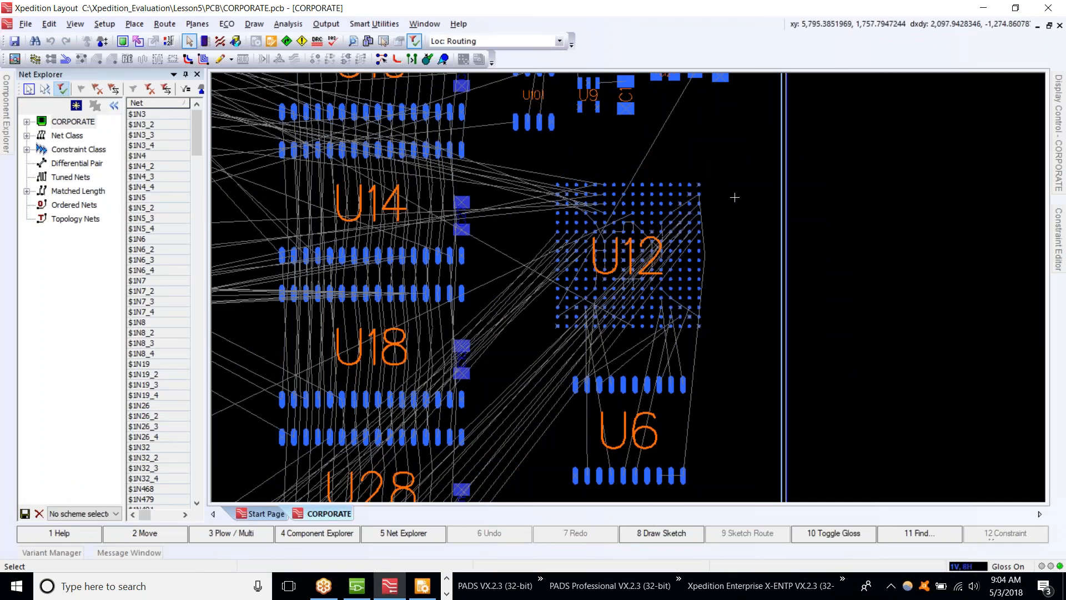
scroll(725, 197, "up", 1)
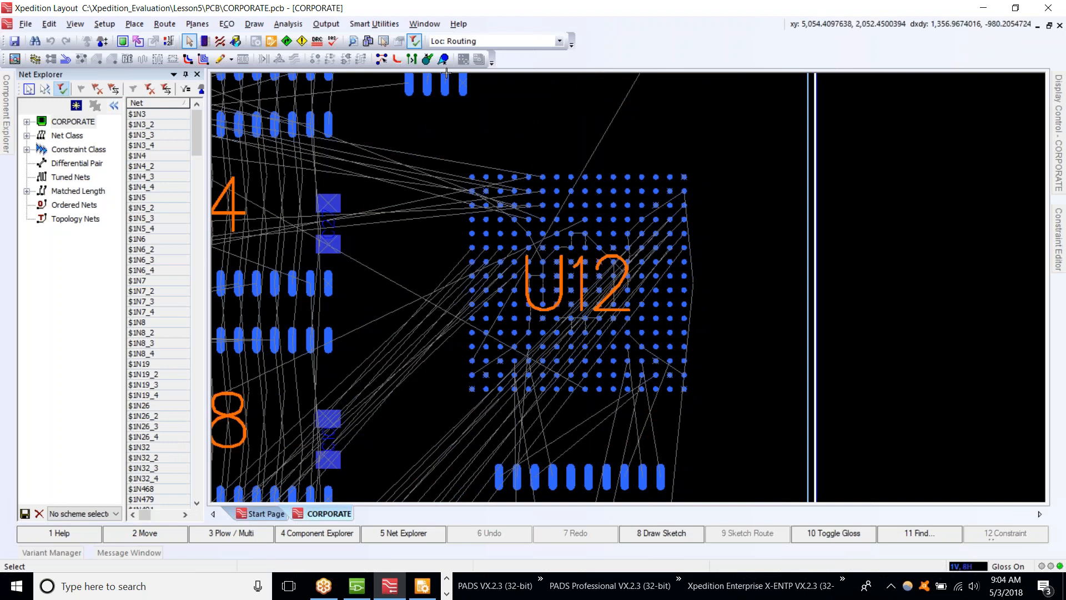
left_click(254, 24)
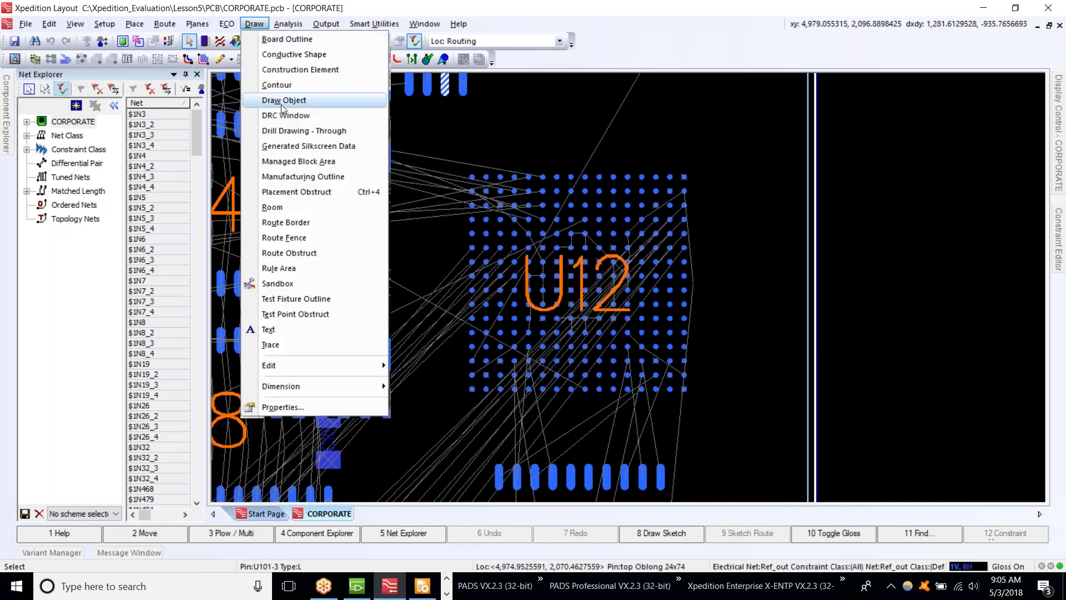
left_click(295, 268)
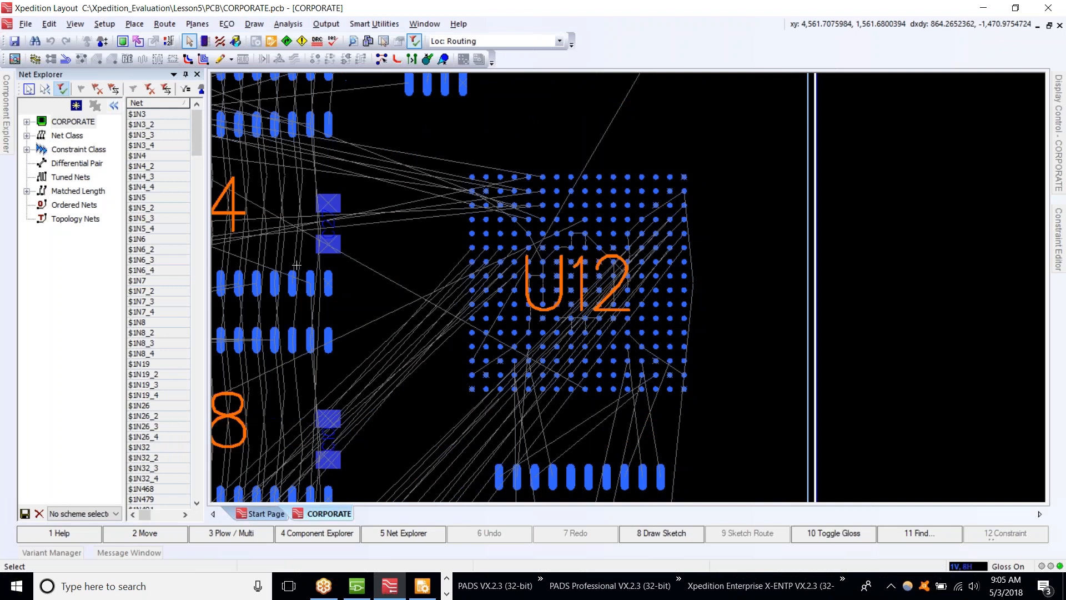
left_click(254, 24)
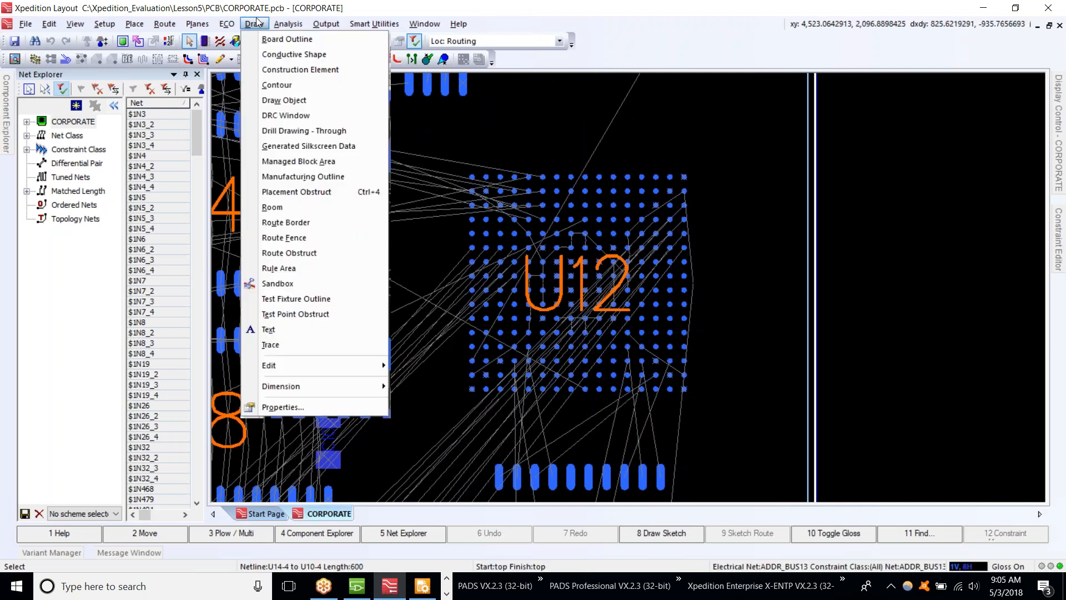
left_click(294, 268)
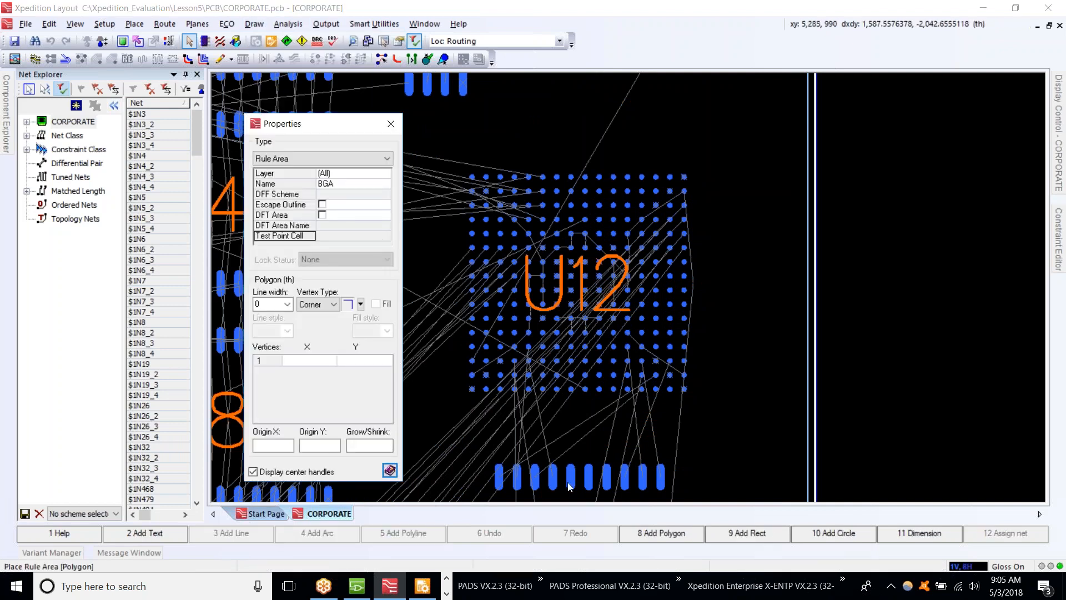
left_click(745, 531)
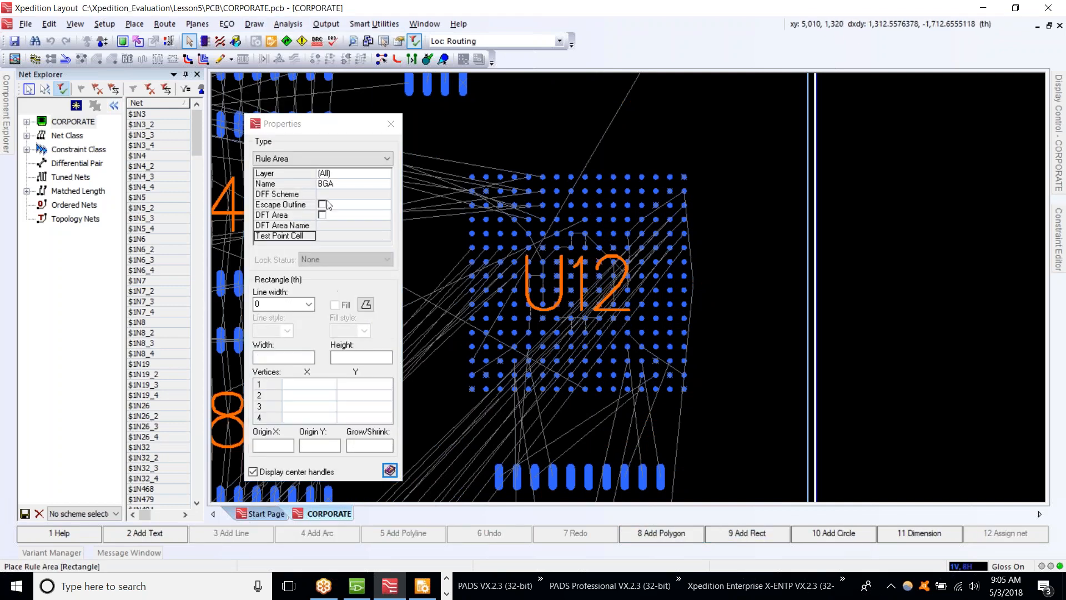
left_click(382, 185)
left_click(386, 183)
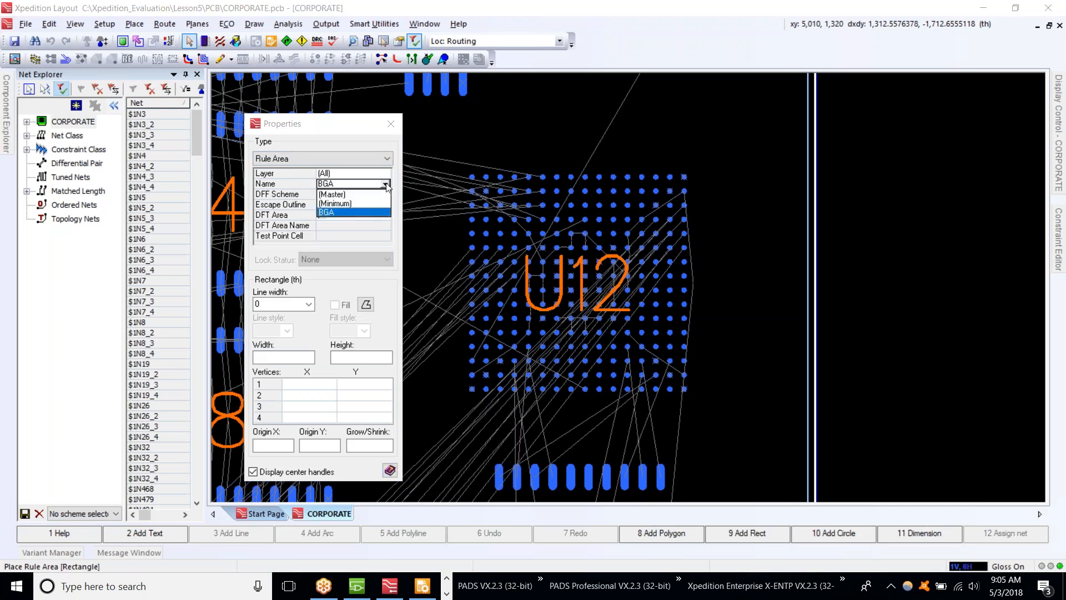
left_click(331, 214)
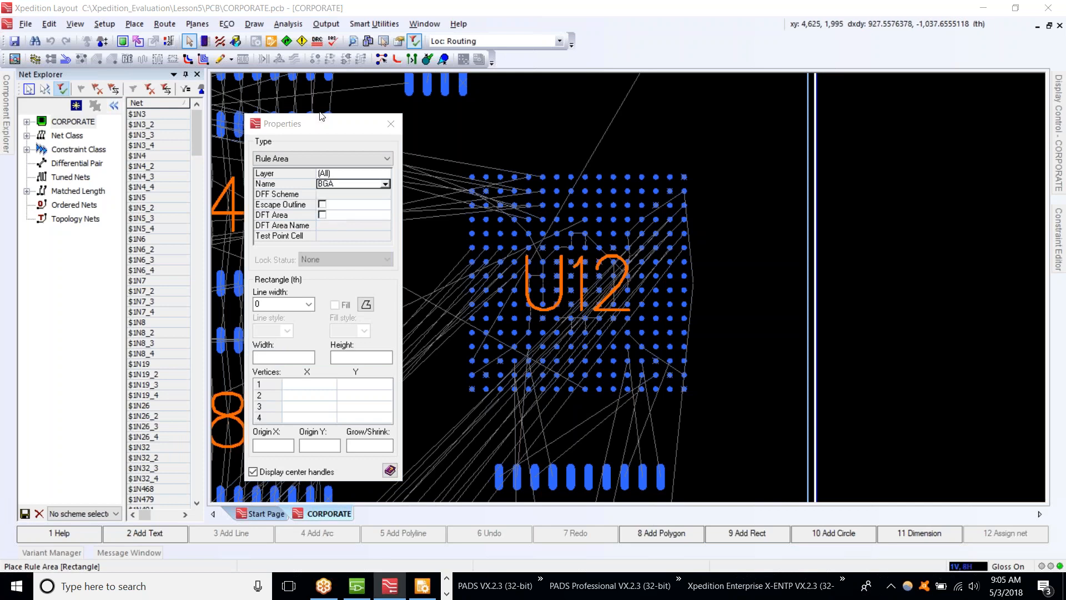
Draw the BGA rule area around U12, about 785 th wide and 750 th high, keeping it on all layers.
left_click_drag(316, 124, 235, 77)
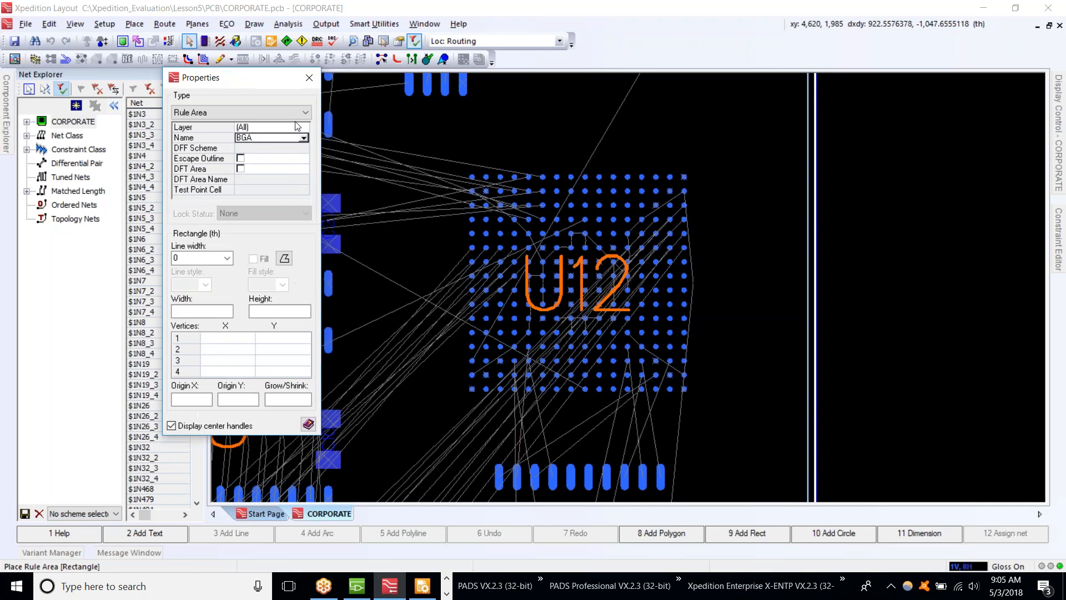
left_click(764, 532)
left_click(435, 145)
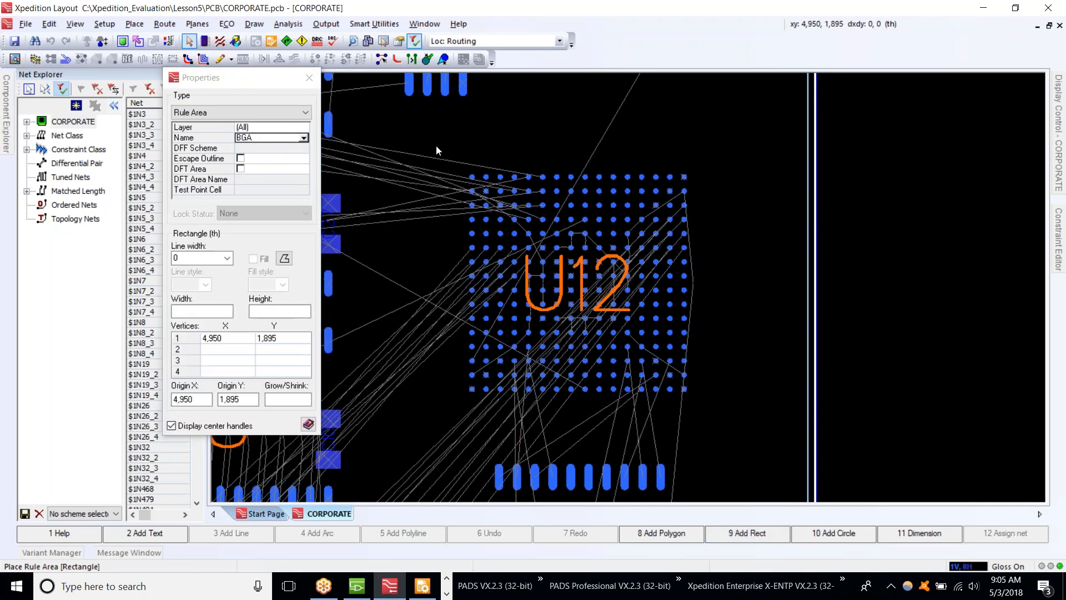
left_click(718, 415)
left_click(303, 127)
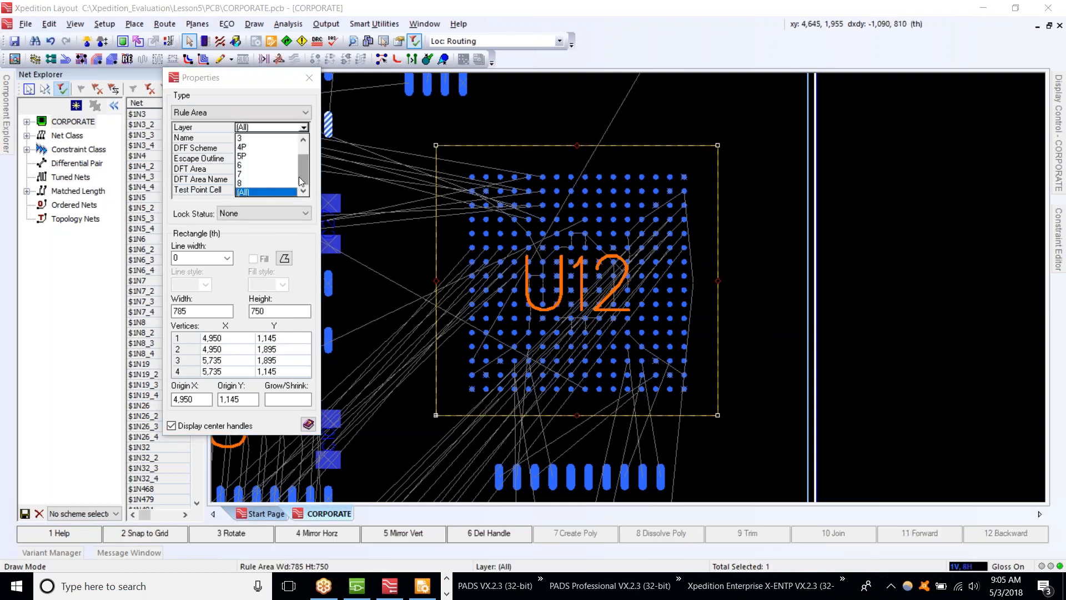
left_click(263, 92)
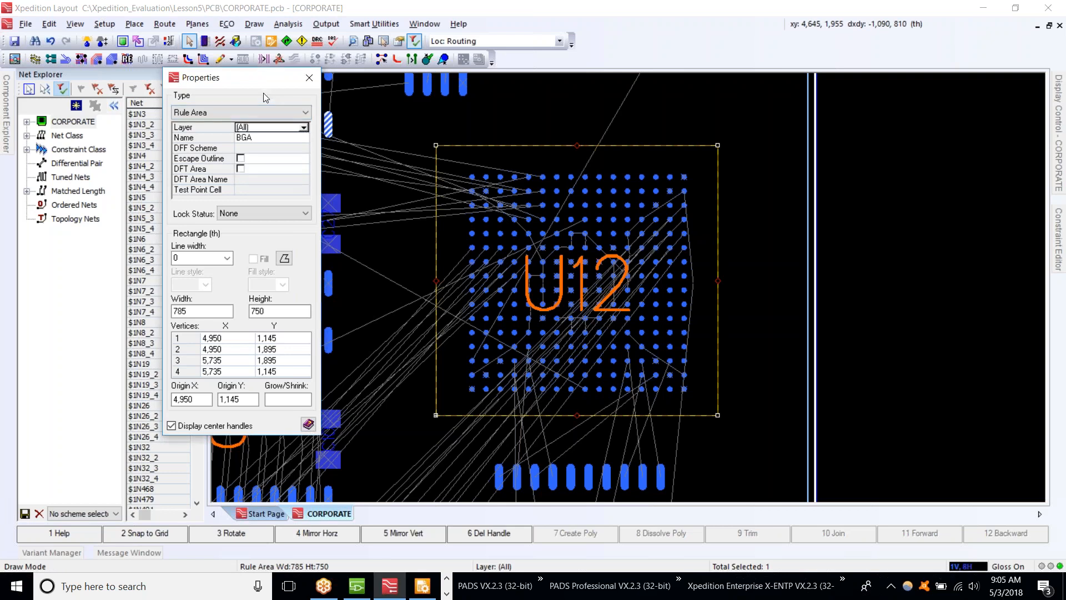
left_click(309, 81)
double_click(688, 112)
Select the bundle of netlines running between U12 and the P2 edge connector.
scroll(677, 147, "down", 1)
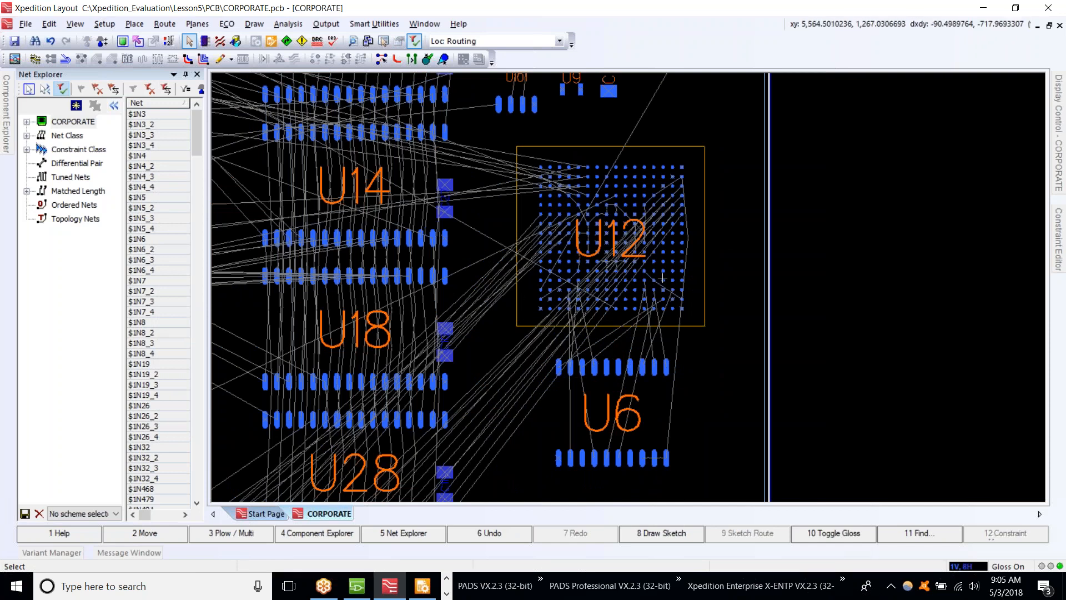
middle_click_drag(519, 375, 577, 331)
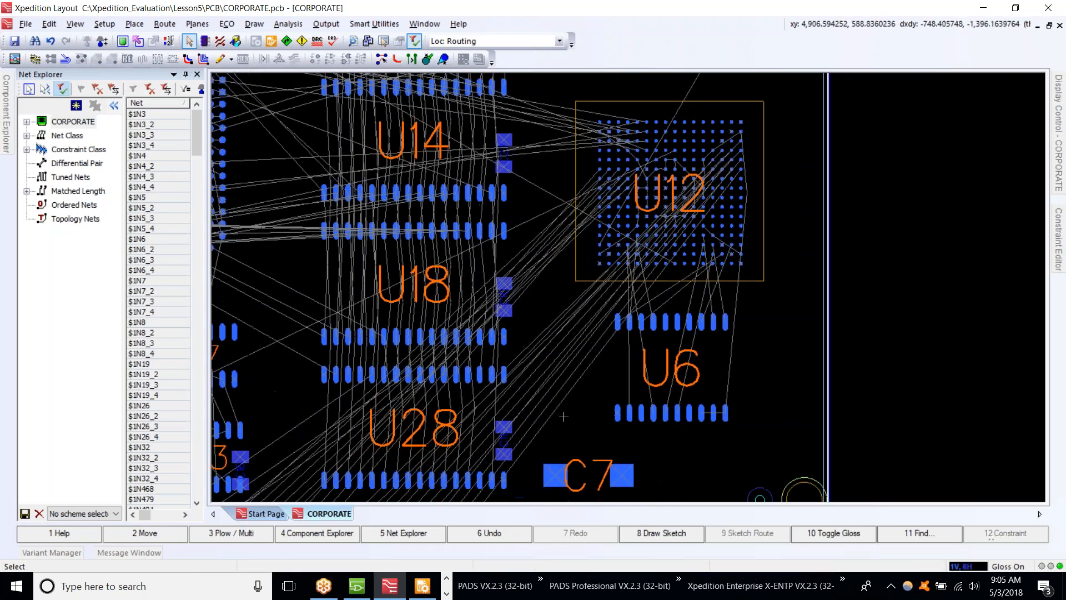
left_click_drag(565, 426, 545, 317)
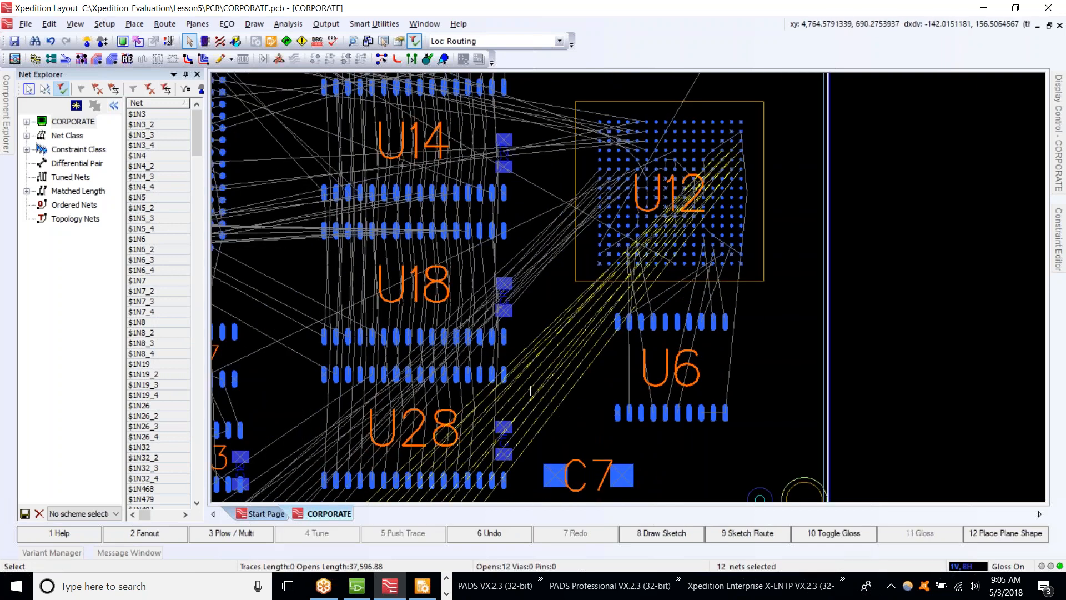
scroll(542, 302, "down", 2)
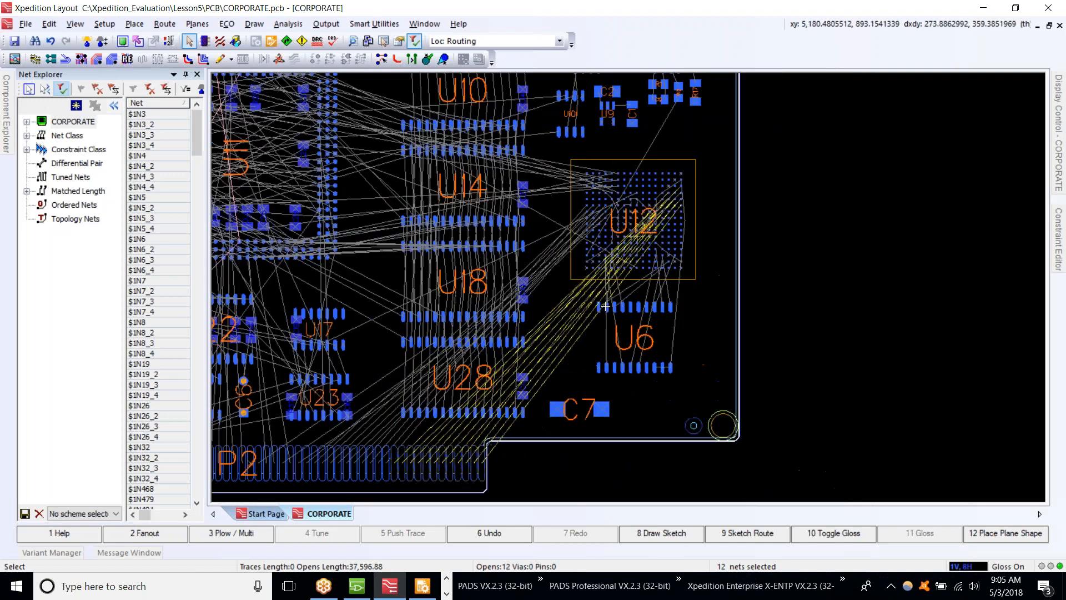
Draw a freeform, packed sketch path from P2 past U6 and along the board edge into U12, and Sketch Route the selected nets along it.
left_click(669, 531)
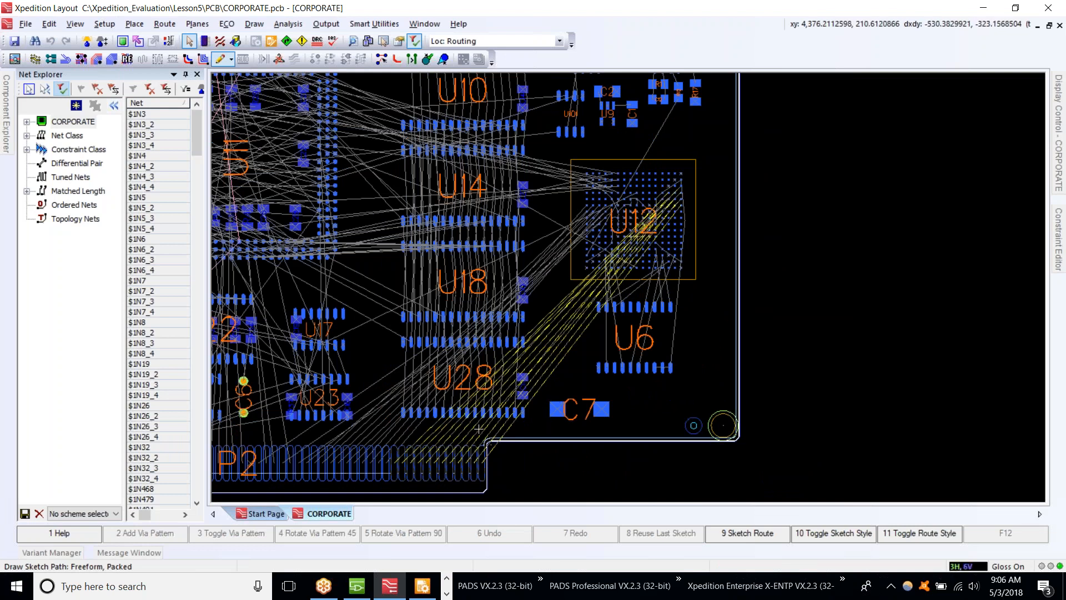
mouse_move(473, 432)
left_mouse_down()
mouse_move(530, 358)
mouse_move(571, 331)
mouse_move(715, 322)
mouse_move(722, 298)
mouse_move(725, 198)
mouse_move(538, 196)
left_mouse_up()
scroll(725, 198, "up", 5)
scroll(533, 196, "down", 2)
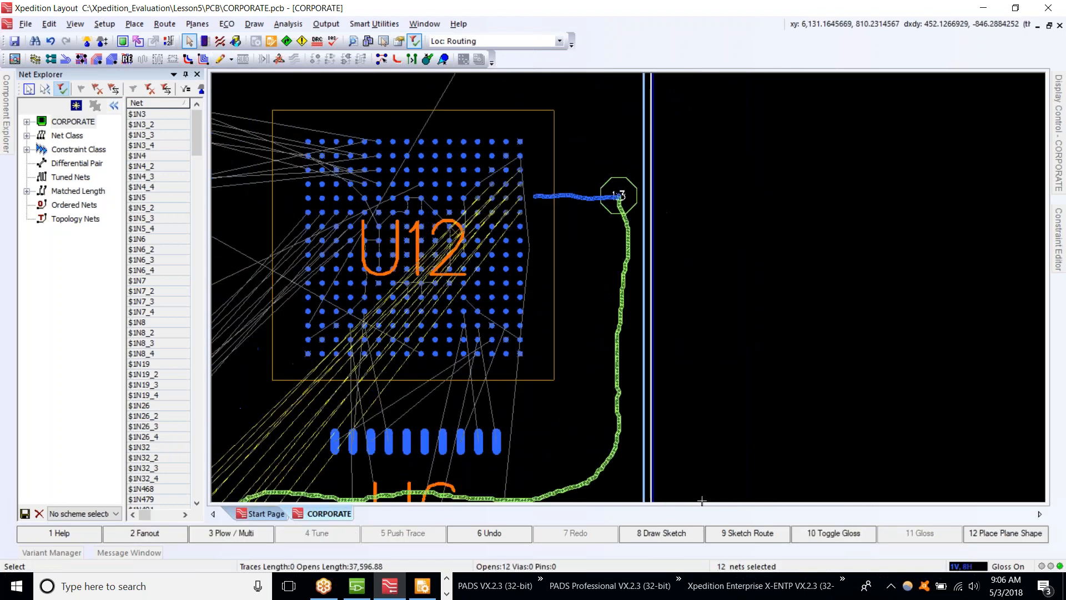
left_click(741, 534)
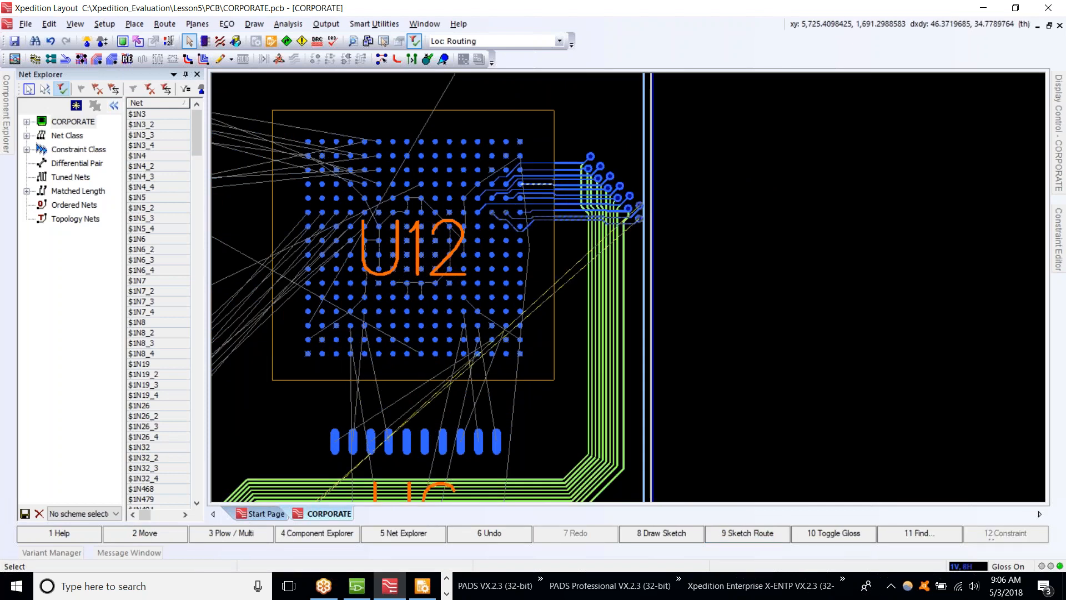
Inspect the width of the uppermost routed trace on the segment outside the BGA rule area.
scroll(549, 184, "up", 2)
scroll(550, 185, "up", 3)
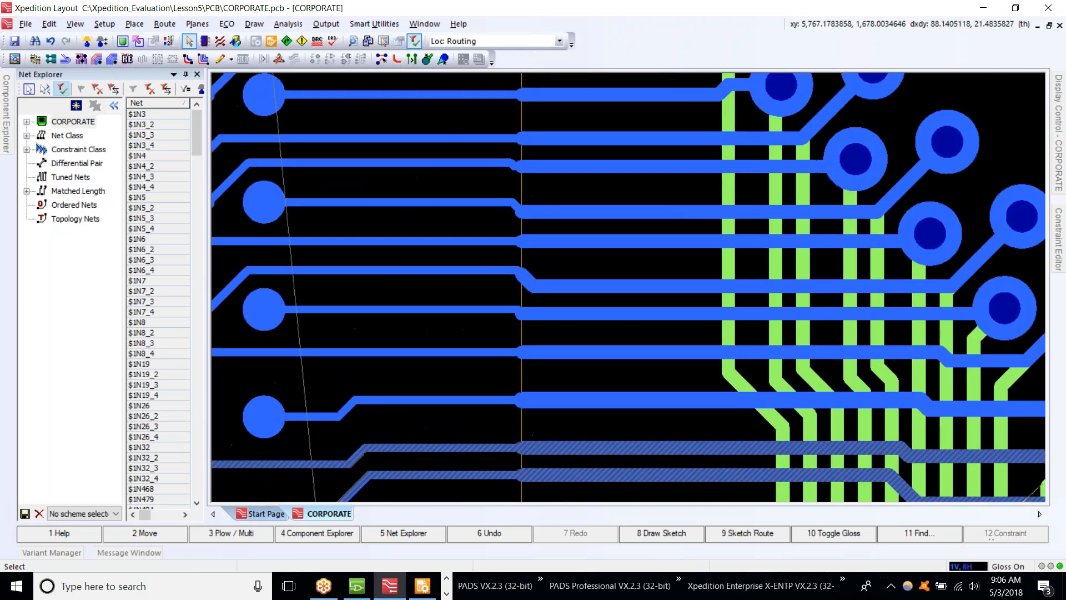
middle_click_drag(609, 235, 674, 161)
left_click(661, 178)
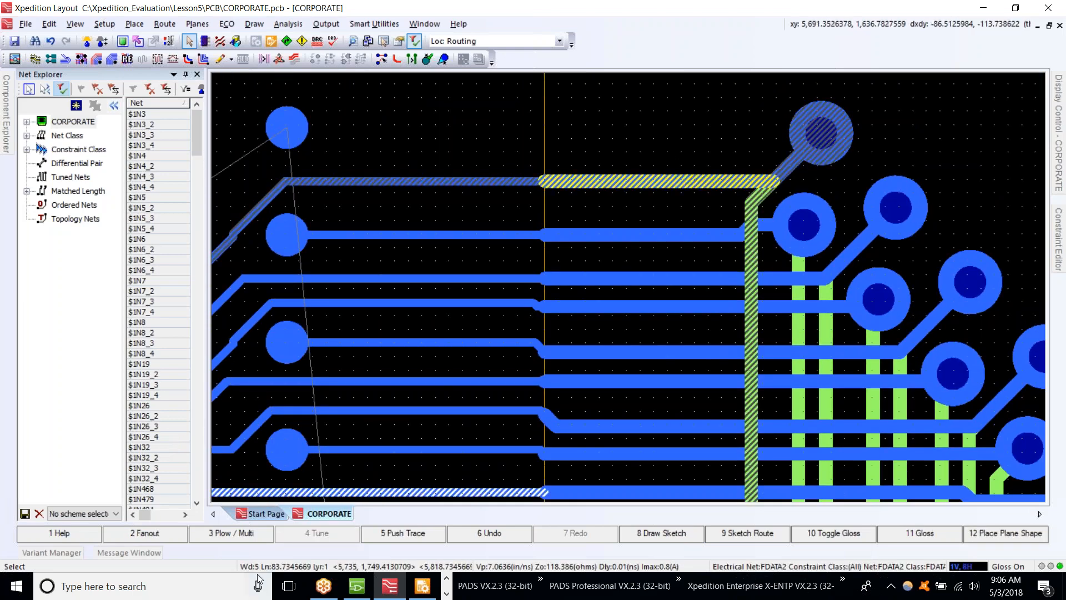
key("ctrl")
key("ctrl")
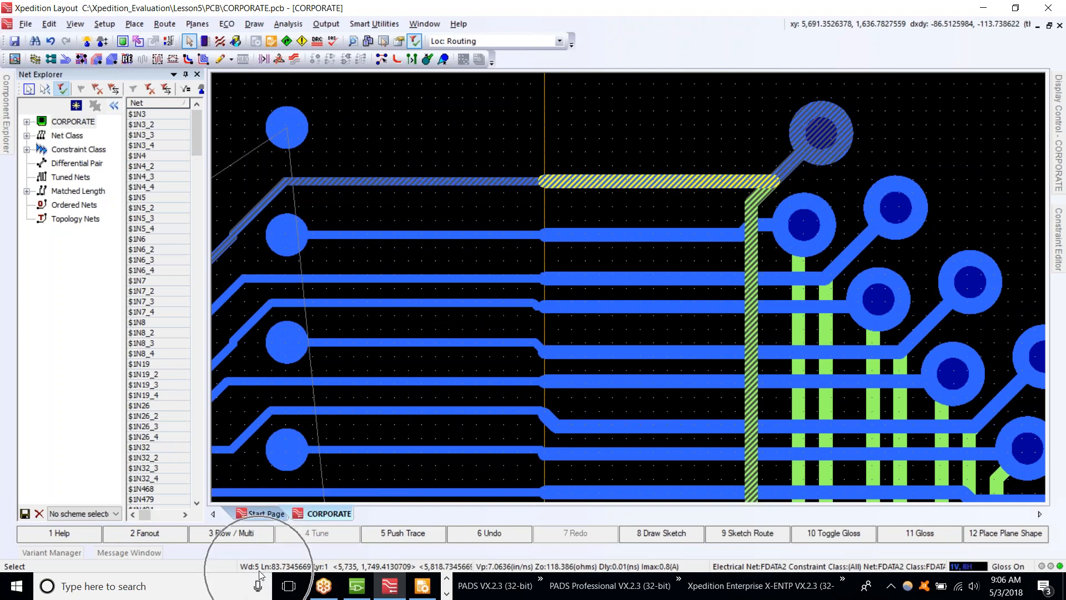
key("ctrl")
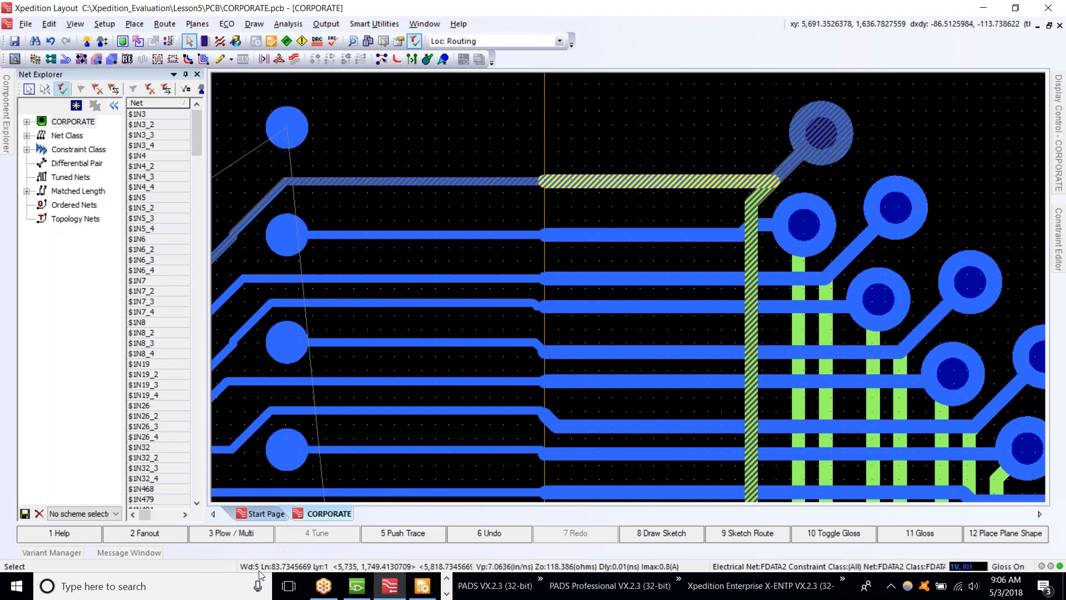
left_click(618, 147)
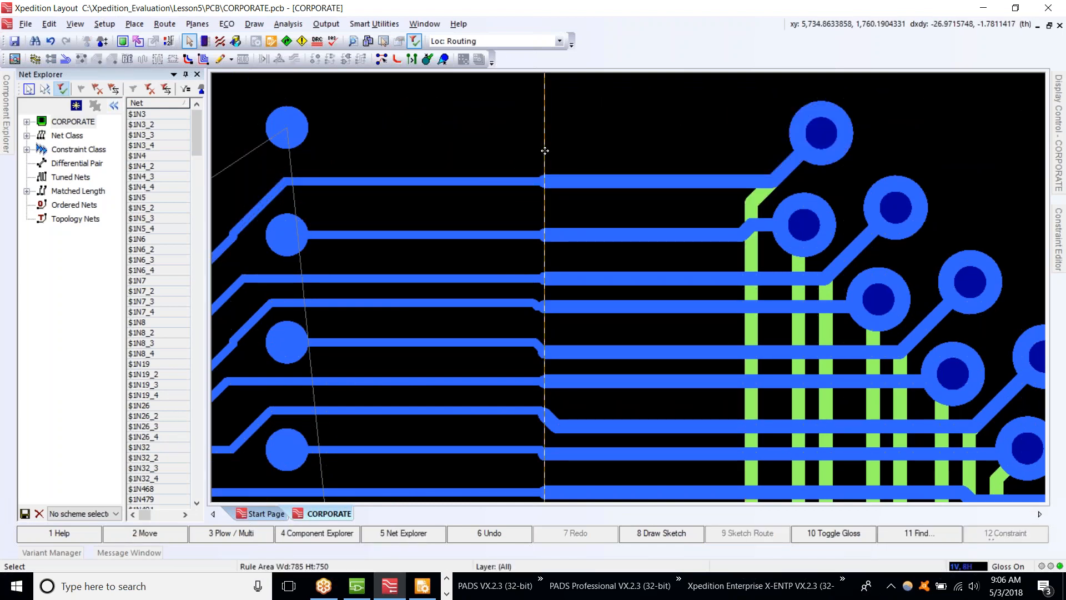
Inspect the width of the same trace on the segment inside the BGA rule area.
left_click(499, 181)
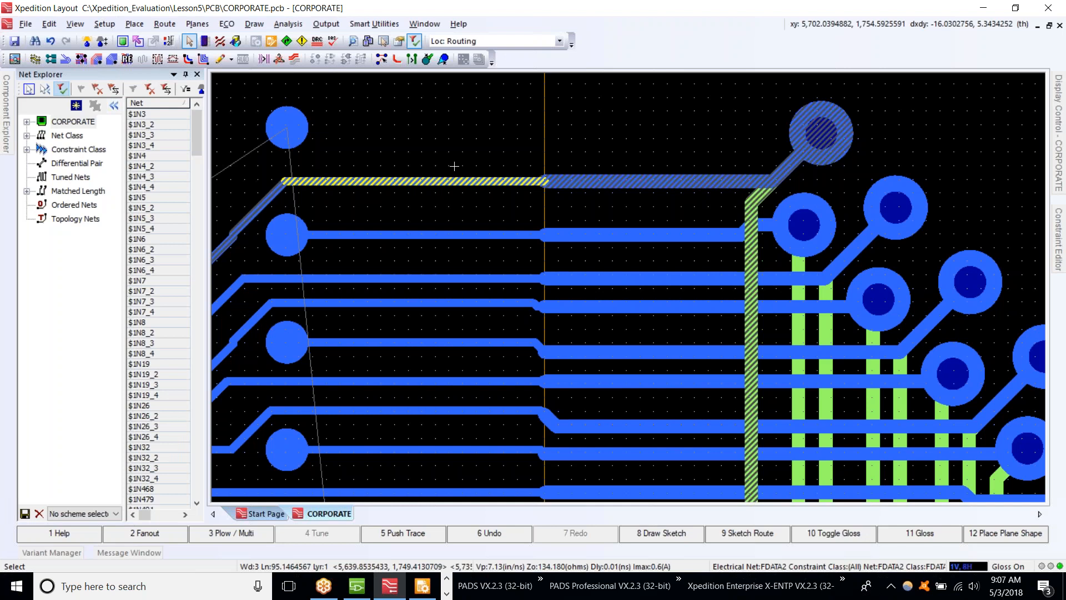
scroll(454, 166, "down", 3)
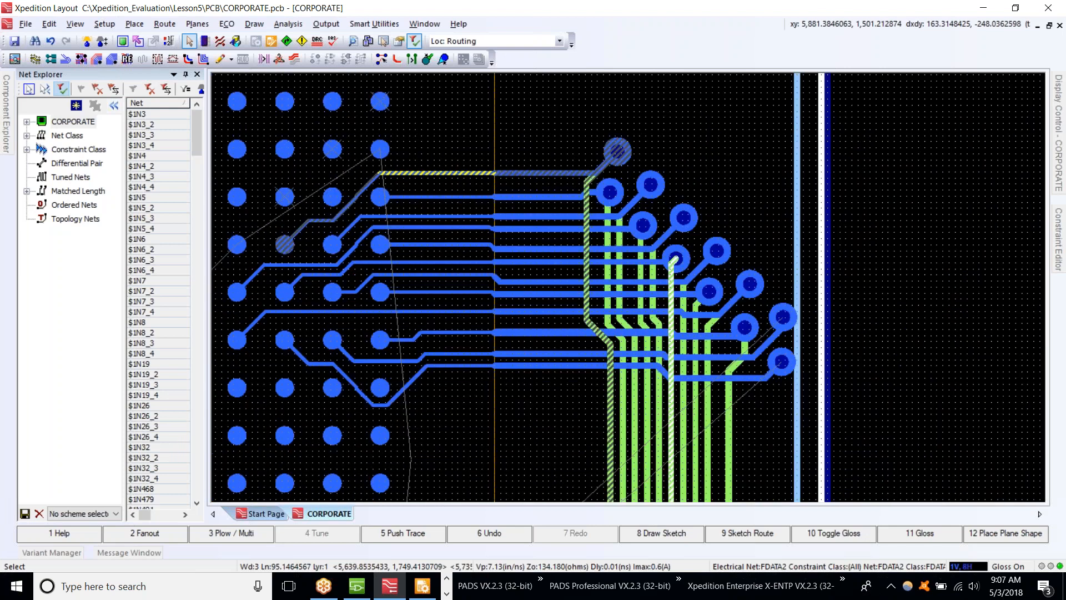
left_click(888, 572)
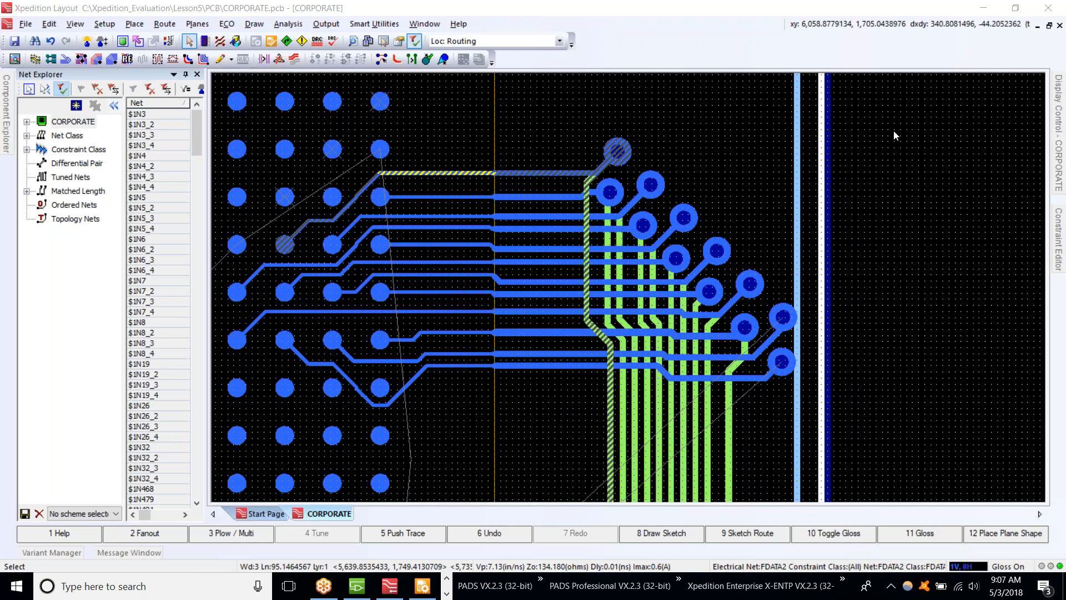
Switch to the nets in Constraint Manager, expand the DIFF1_N,DIFF1_P differential pair and select both of its nets.
right_click_drag(879, 388, 924, 423)
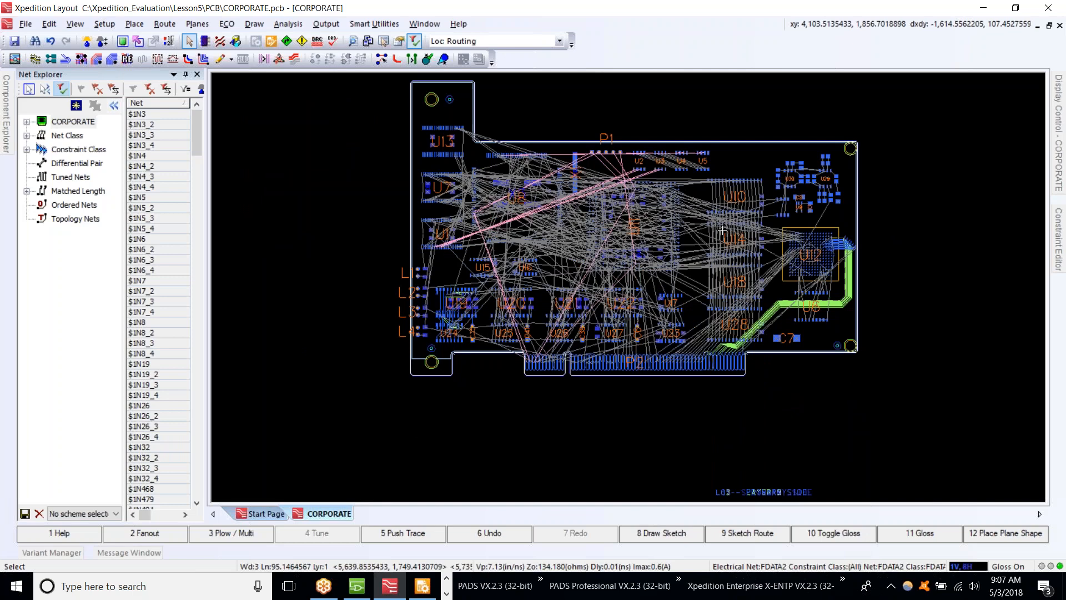
scroll(722, 229, "up", 3)
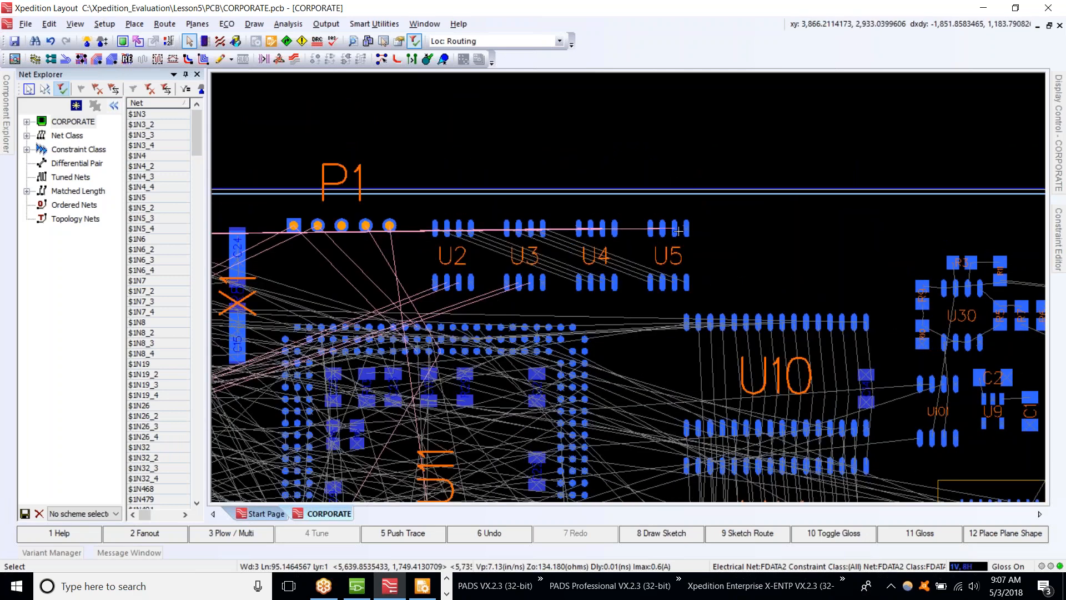
scroll(679, 231, "up", 1)
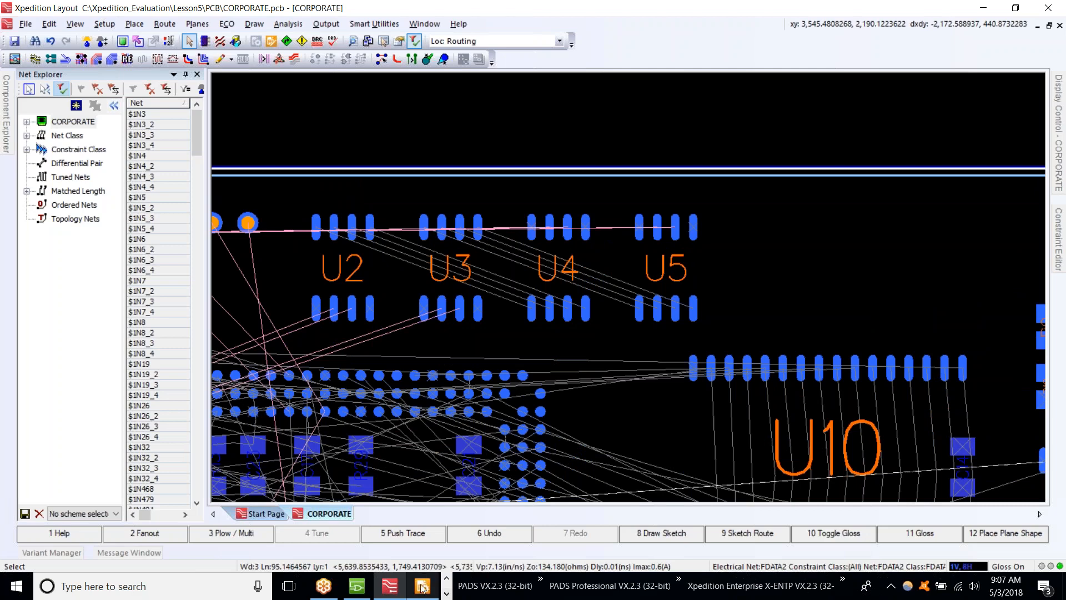
left_click(422, 586)
scroll(983, 255, "up", 20)
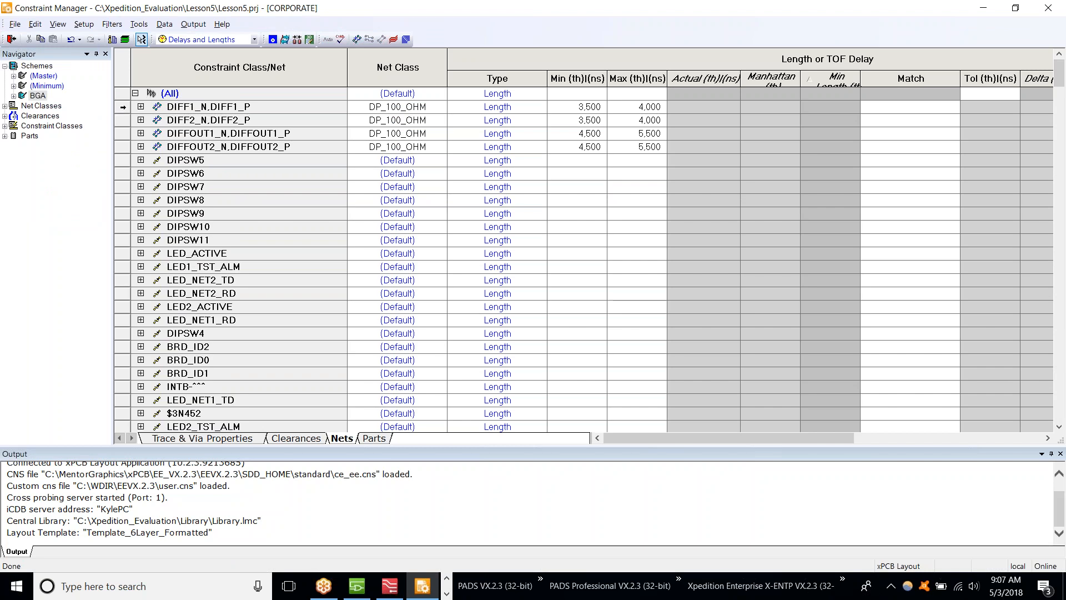
left_click(124, 107)
left_click(140, 107)
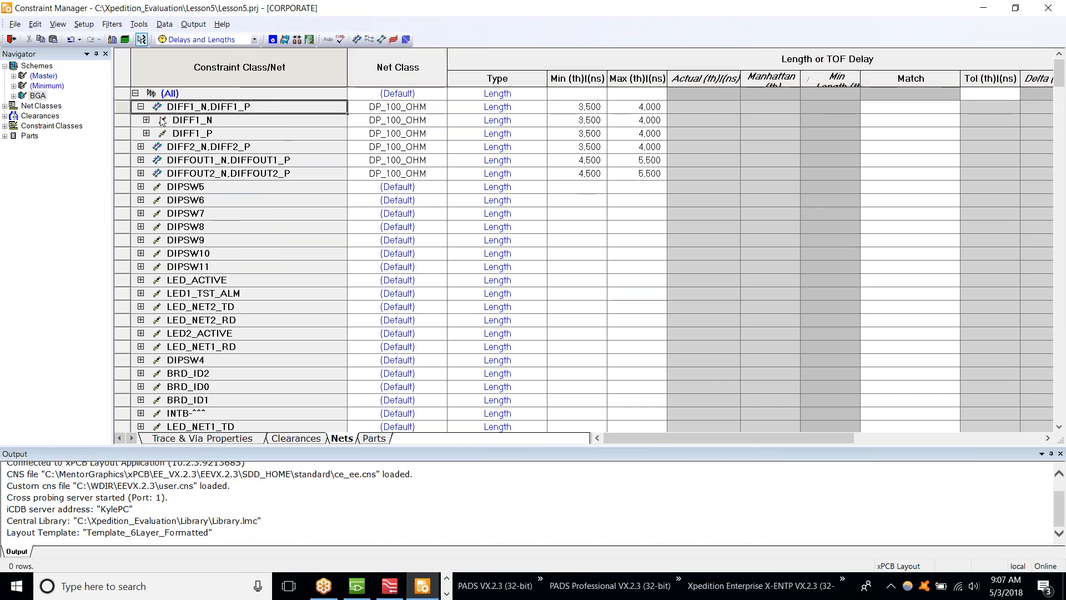
left_click_drag(124, 120, 124, 134)
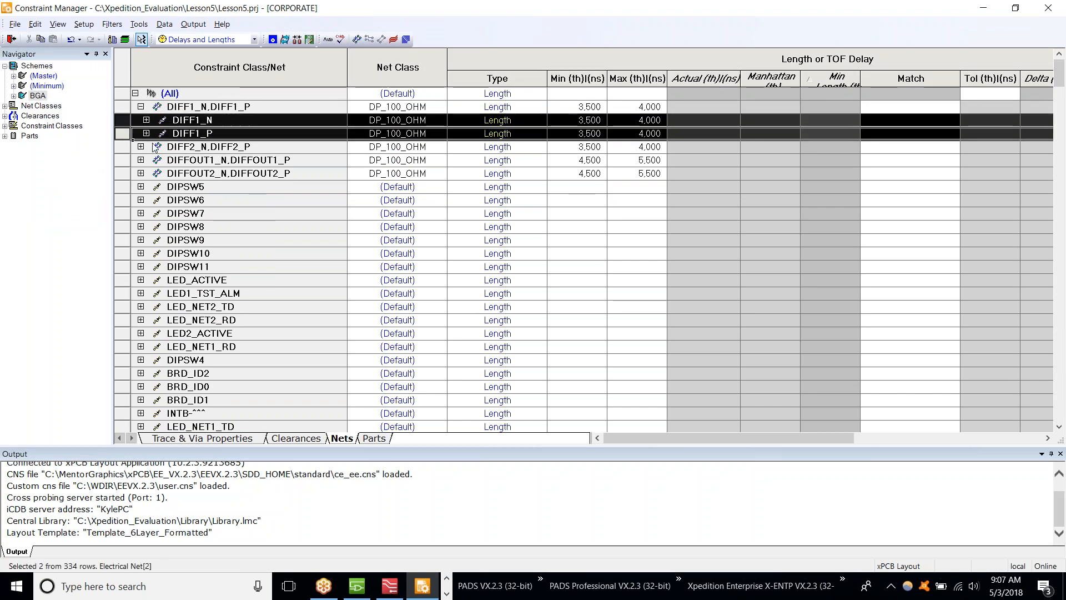
Switch to the Xpedition Layout window and plow the DIFF1_N,DIFF1_P pair from U8 along the board edge above P1 into U4.
key("alt+Tab")
scroll(630, 203, "down", 2)
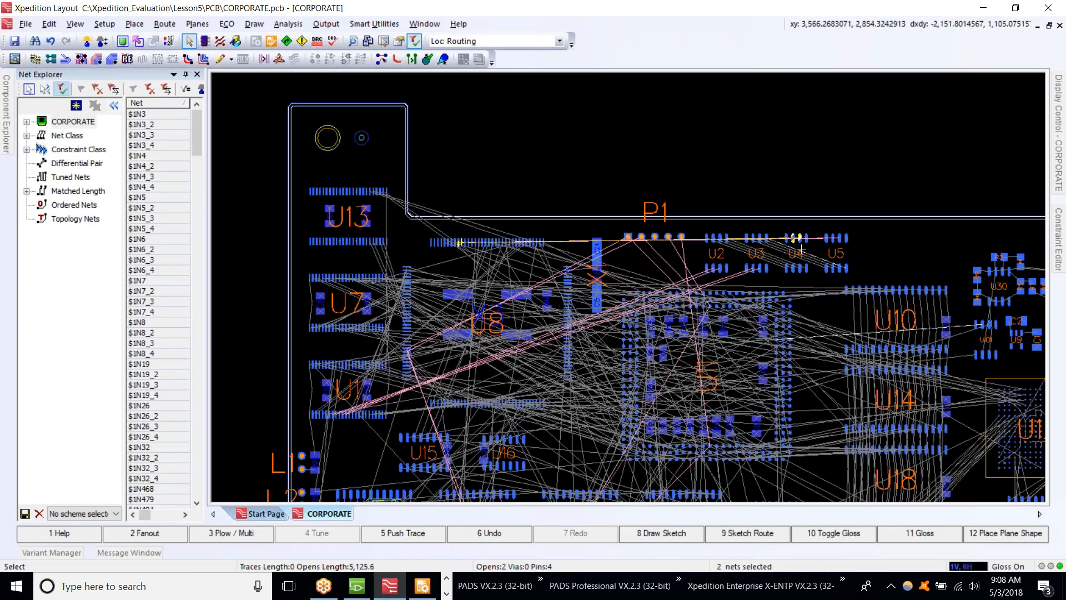
scroll(797, 245, "up", 3)
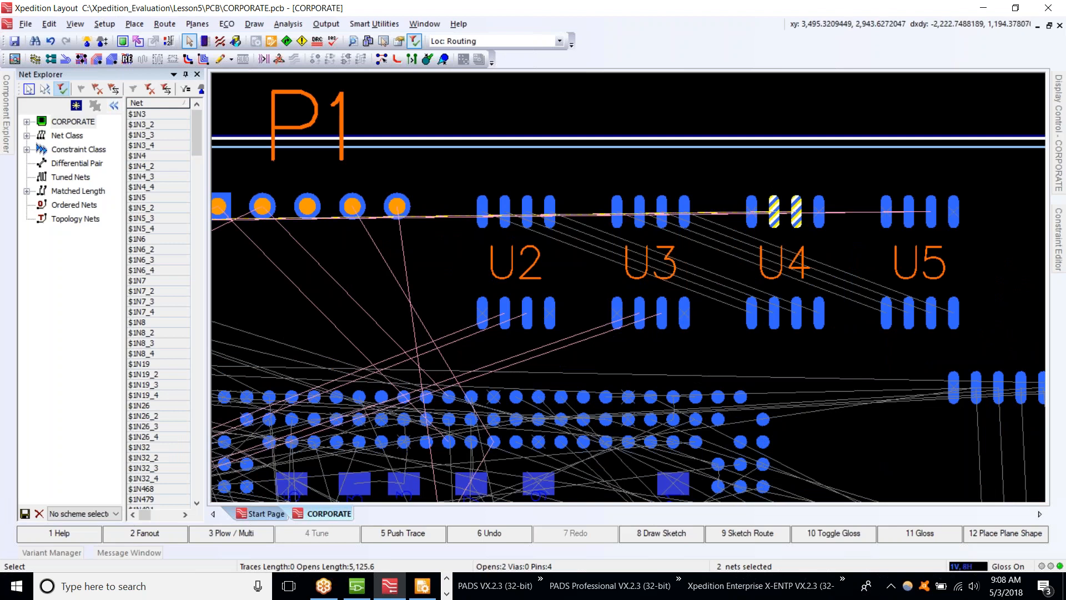
key("F3")
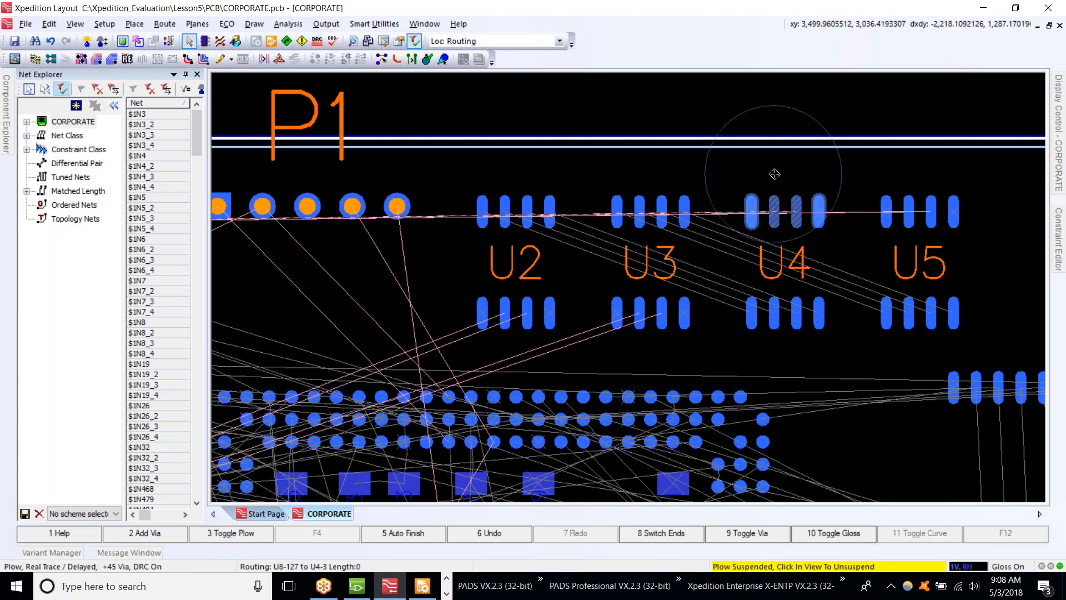
left_click(779, 176)
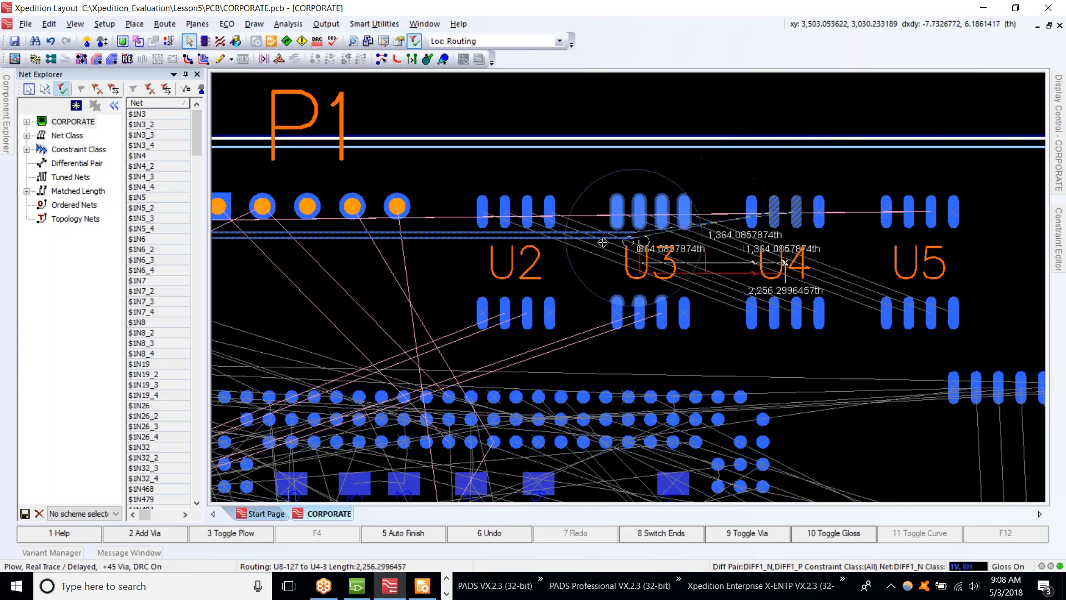
middle_click_drag(357, 255, 255, 256)
scroll(247, 256, "down", 1)
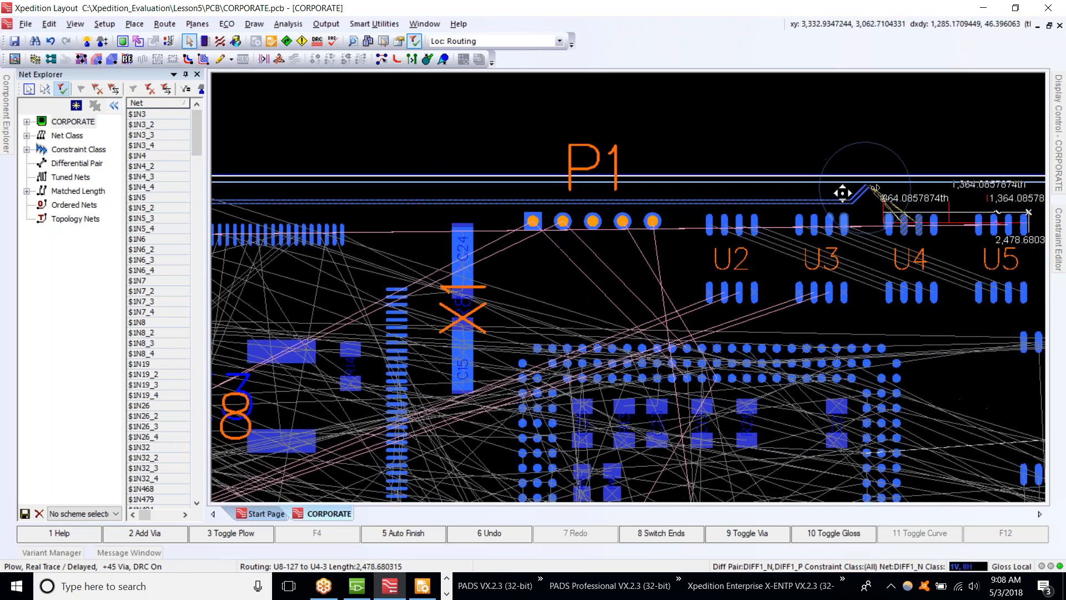
left_click(862, 219)
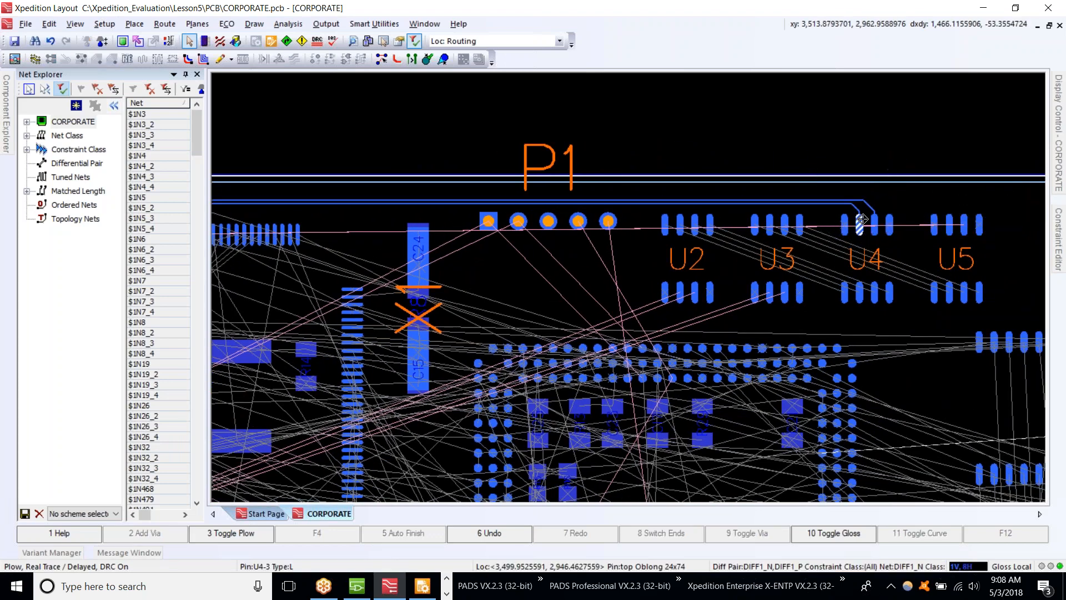
key("Escape")
Try to add tuning to the routed DIFF1_N,DIFF1_P pair on its straight run above C24 and P1.
scroll(615, 201, "up", 3)
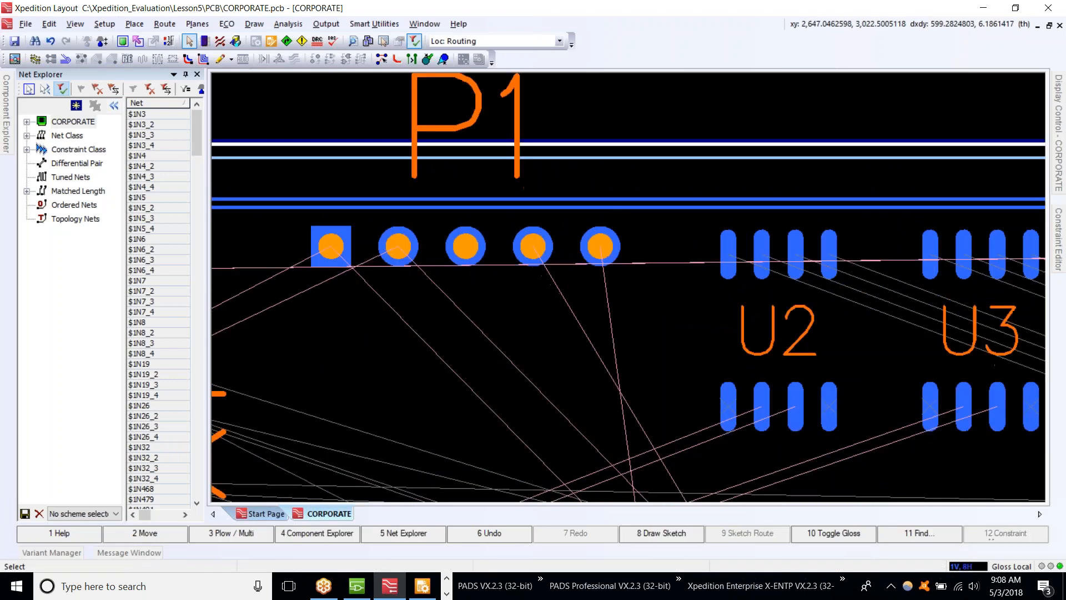
scroll(326, 193, "left", 3)
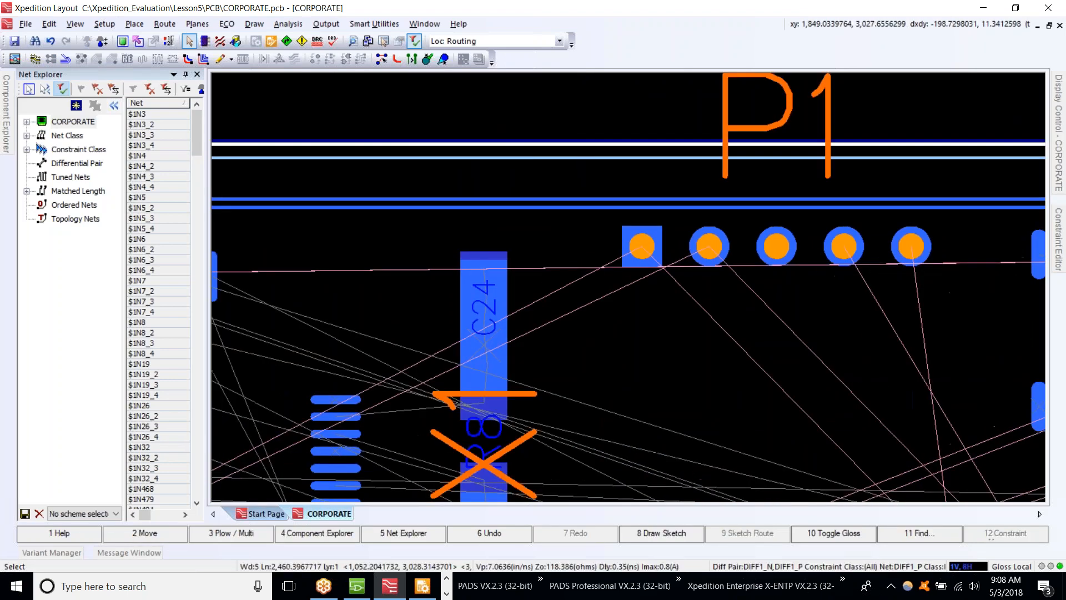
left_click(333, 199)
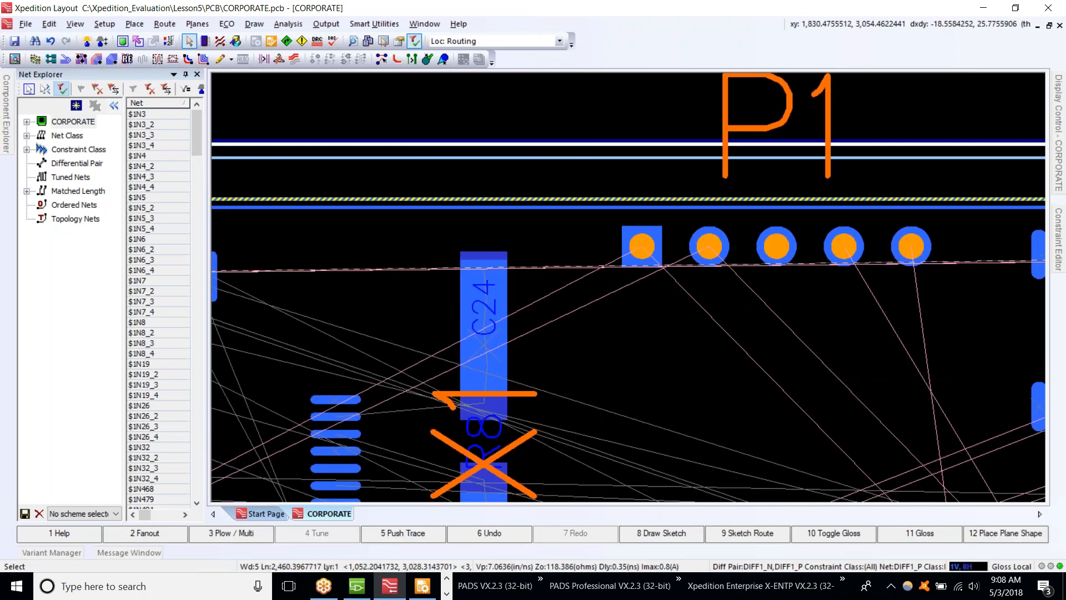
left_click(171, 60)
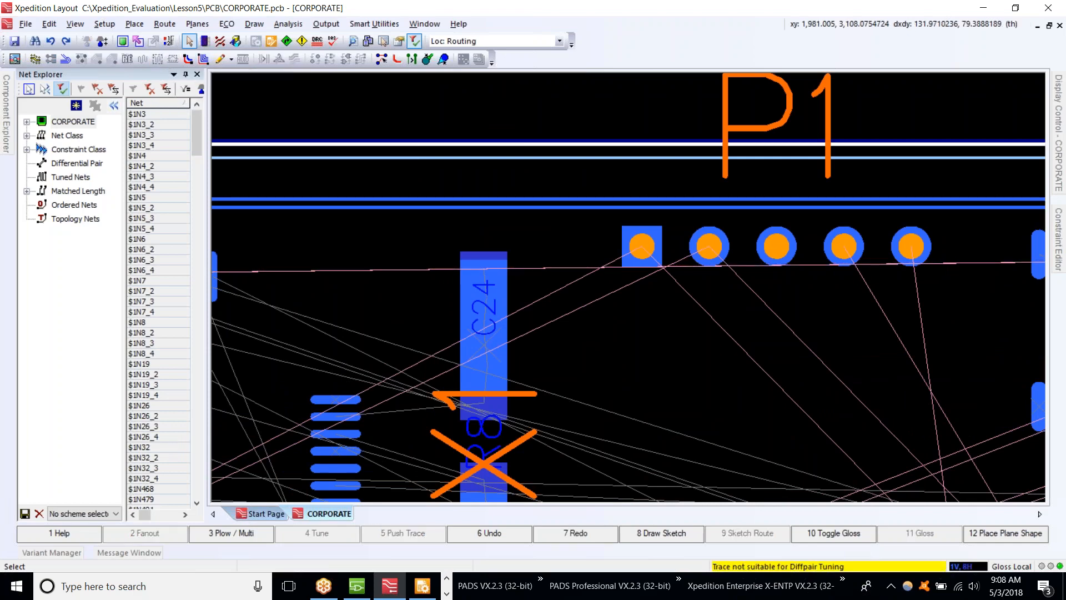
scroll(461, 145, "down", 2)
middle_click_drag(461, 146, 642, 167)
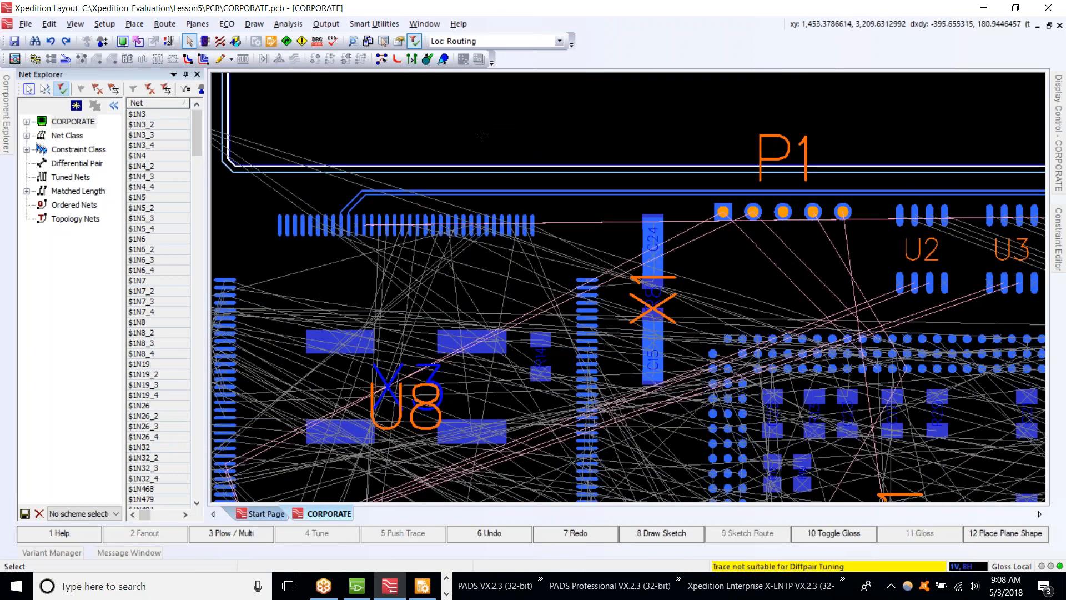
In Constraint Manager, set the DIFF1_N,DIFF1_P pair's length limits to a 4,500 th minimum and a 5,000 th maximum.
key("alt+Tab")
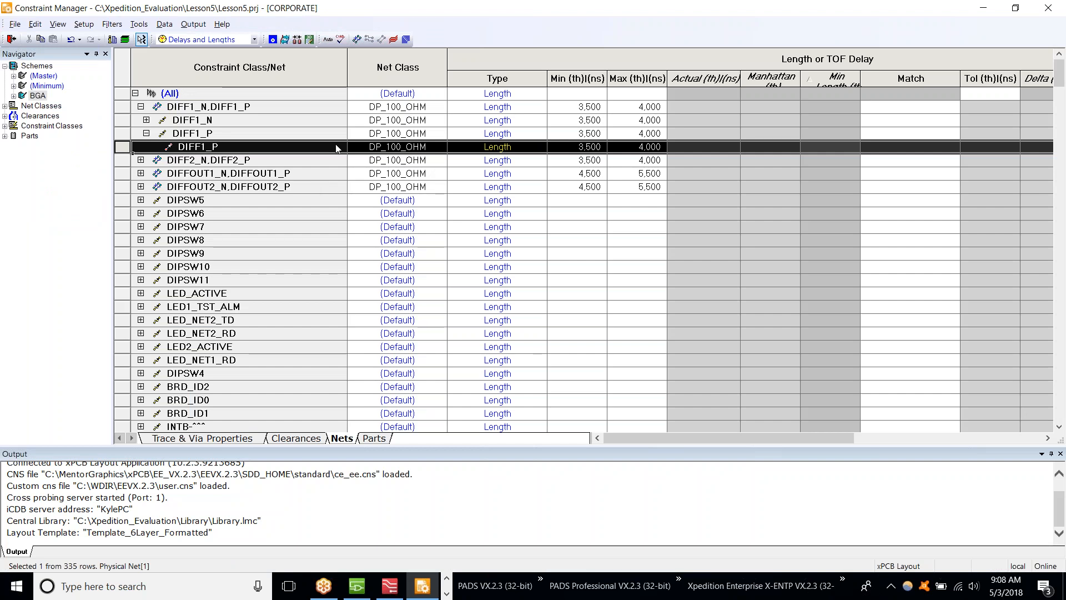
left_click(588, 121)
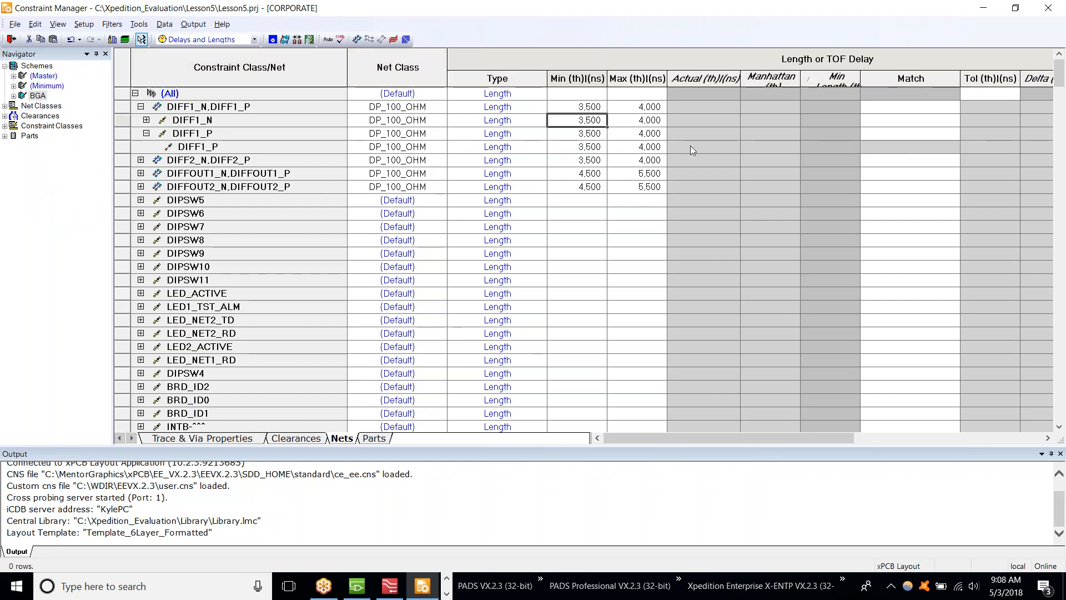
key("Up")
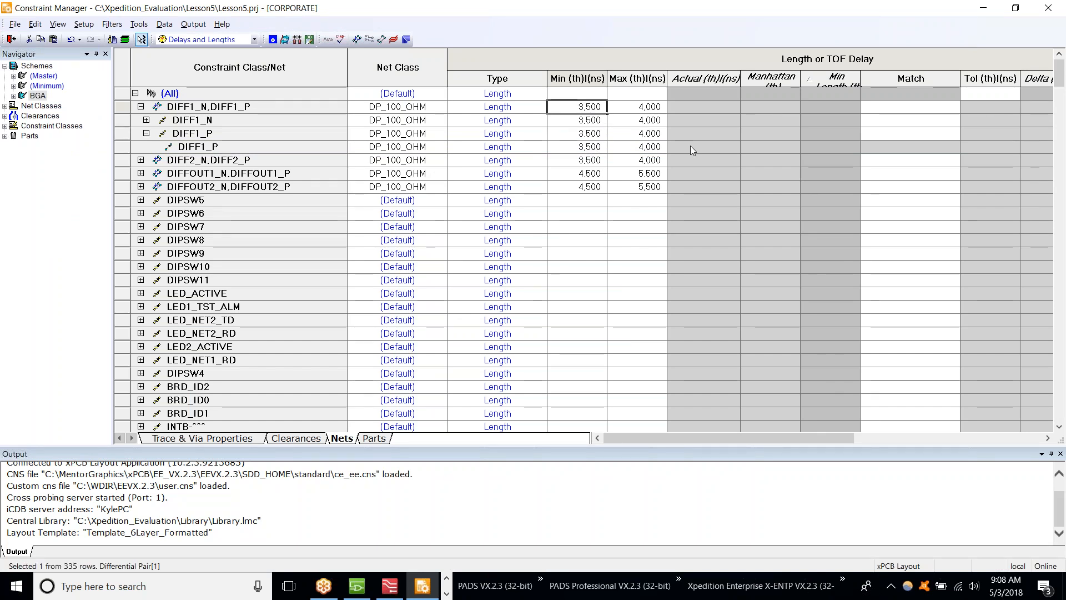
type("4500")
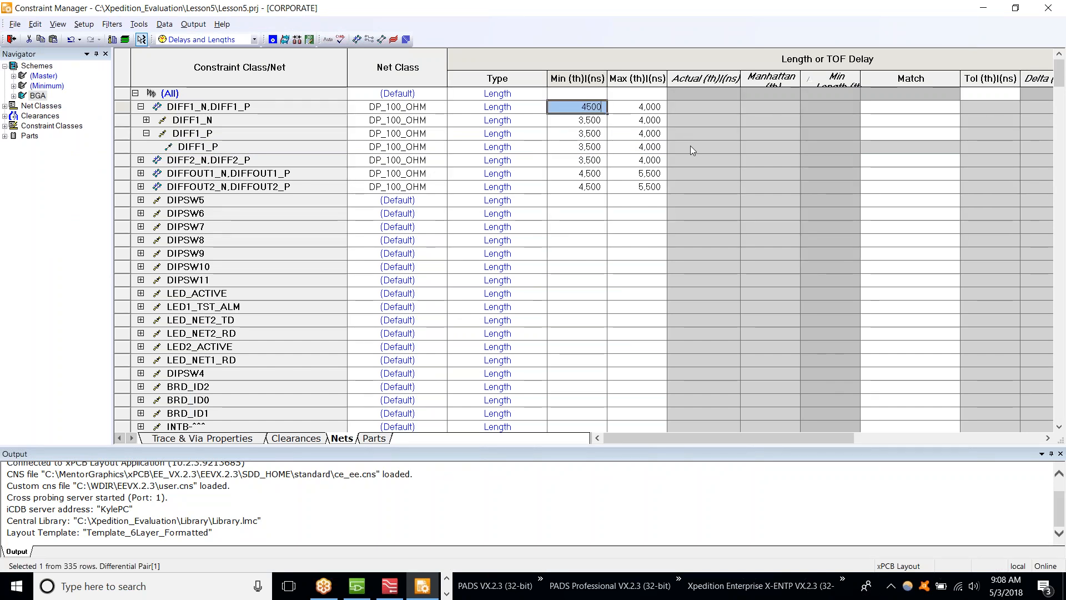
key("Tab")
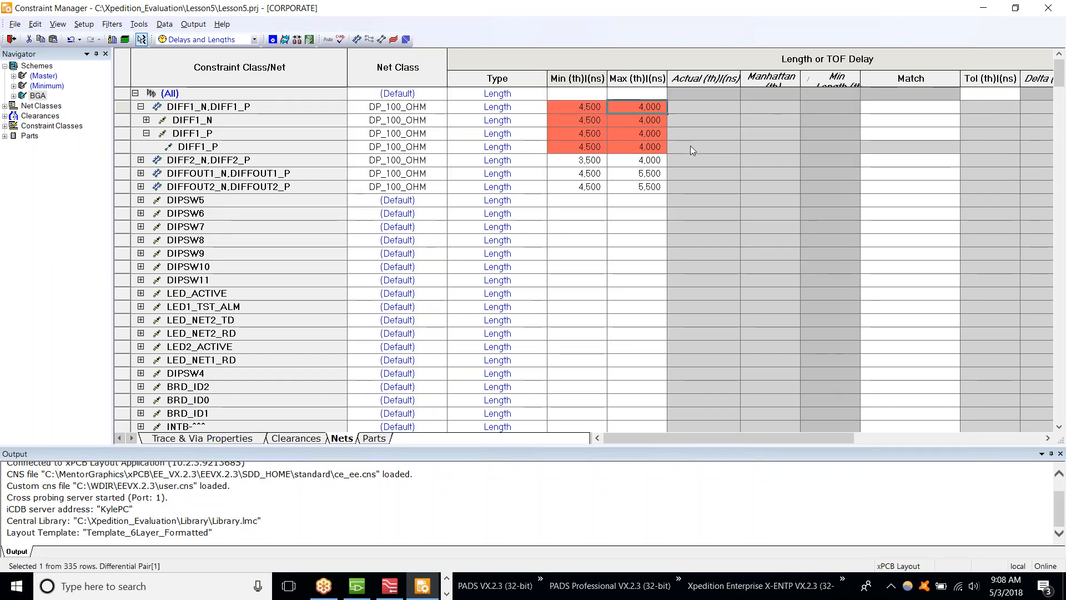
type("500")
key("Return")
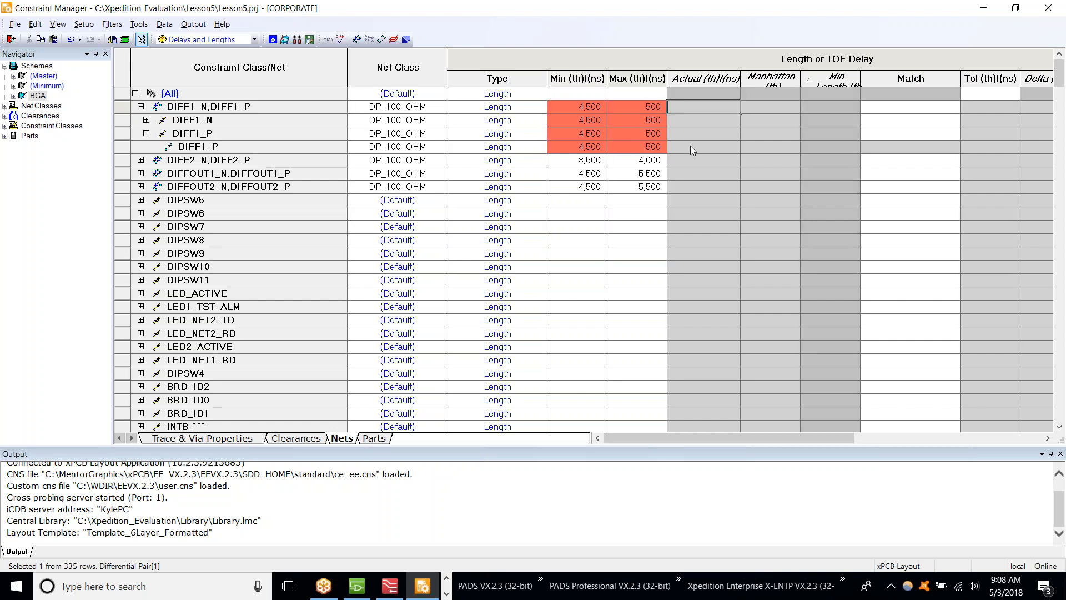
type("5000")
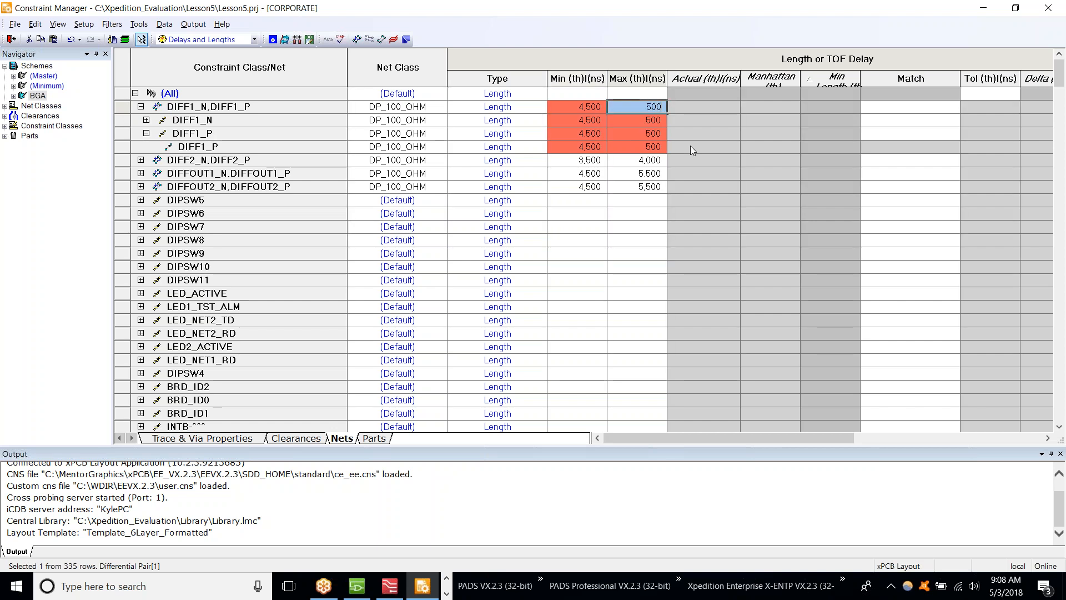
key("Tab")
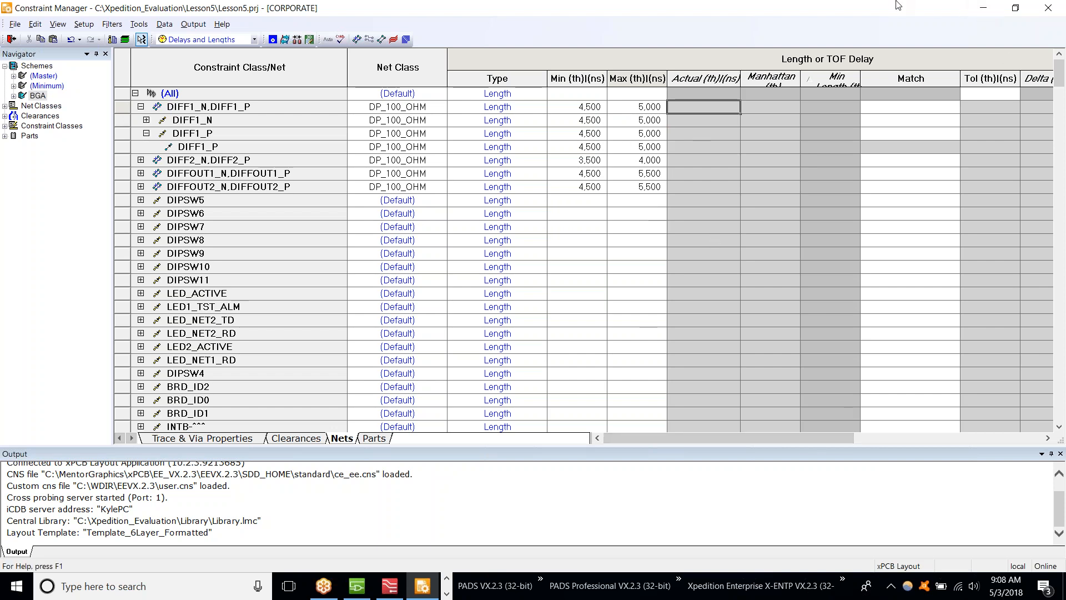
Return to the layout, load the updated constraints and try tuning the DIFF1_N,DIFF1_P pair again above C24.
left_click(980, 7)
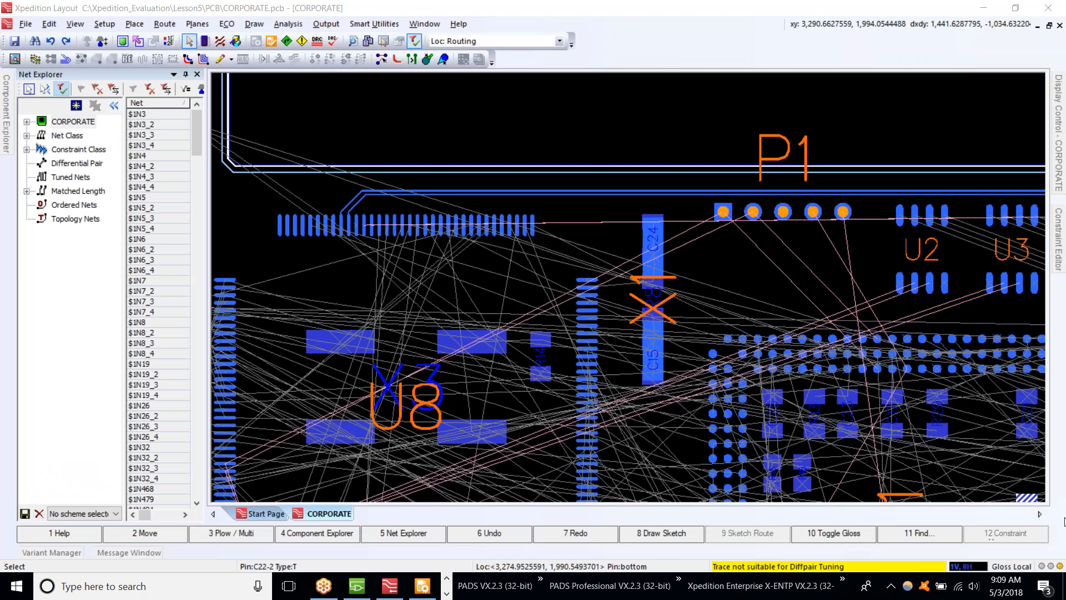
left_click(1061, 567)
left_click(565, 190)
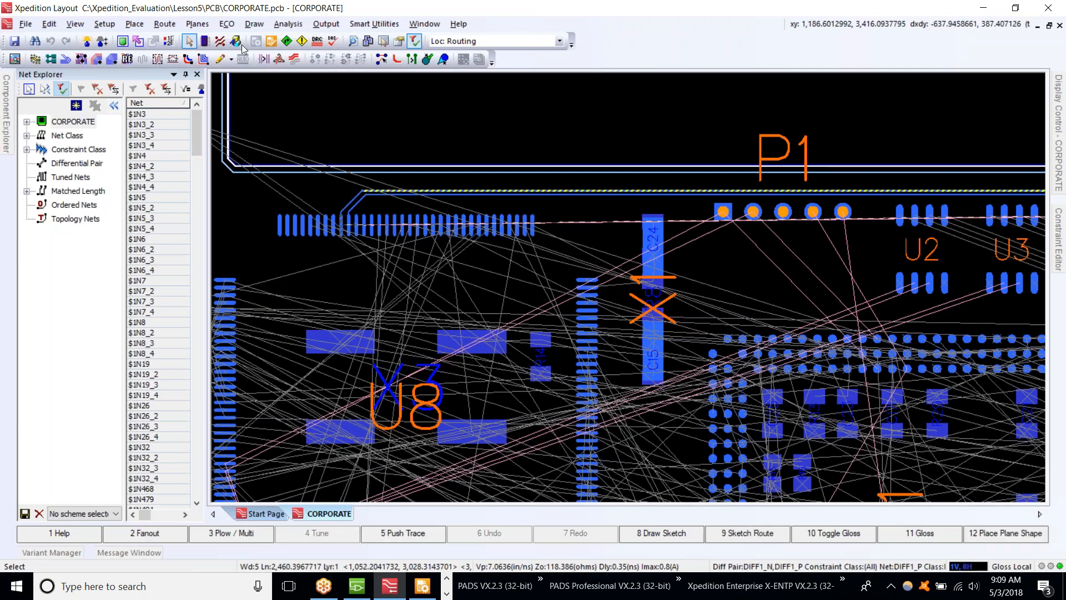
left_click(157, 59)
left_click(574, 145)
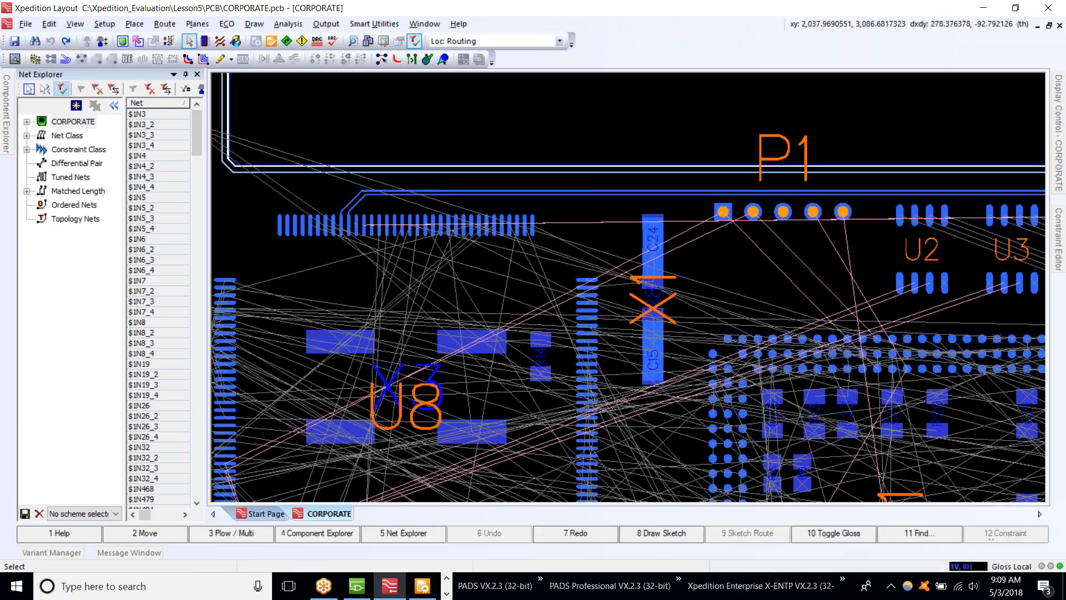
Route the DIFF2_N,DIFF2_P pair from U5 below U4, U3, U2 and P1, over C24 and into the U8 pins.
scroll(879, 236, "right", 5, "shift")
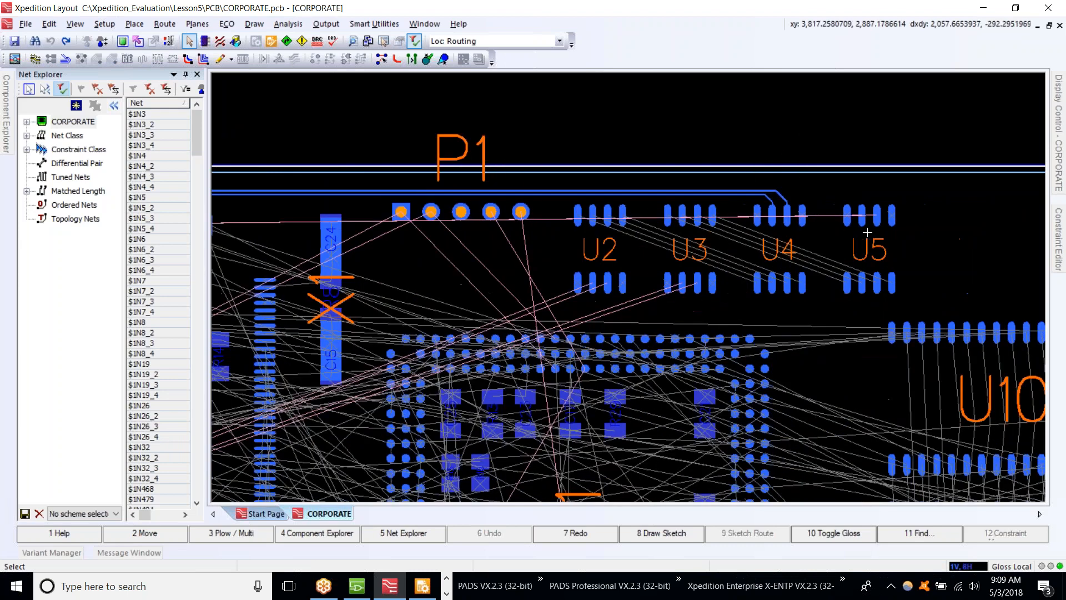
left_click(858, 213)
left_click(855, 215)
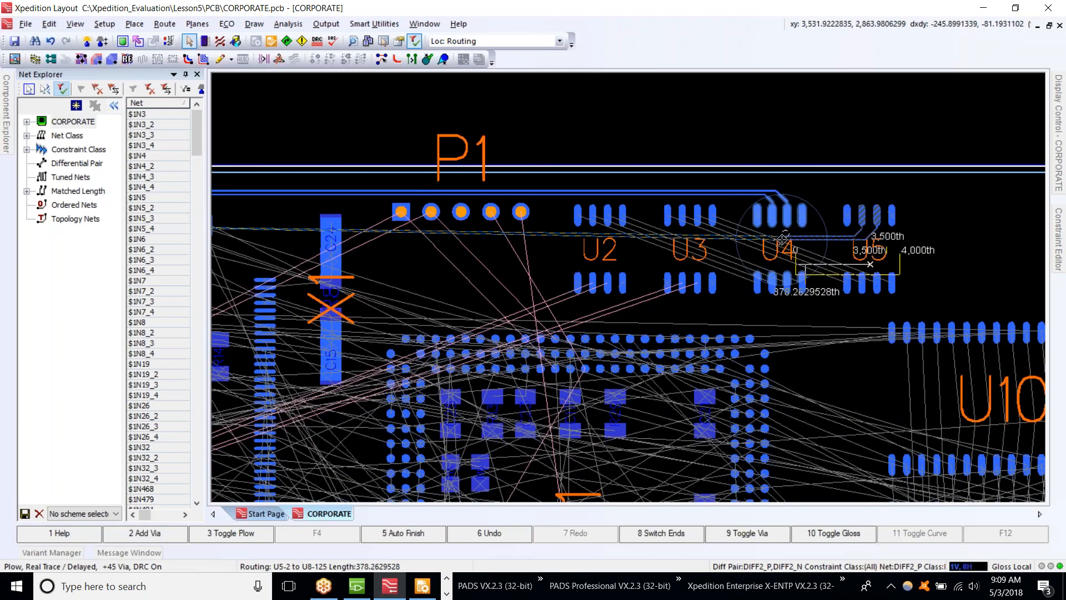
scroll(785, 246, "up", 2)
scroll(789, 247, "up", 1)
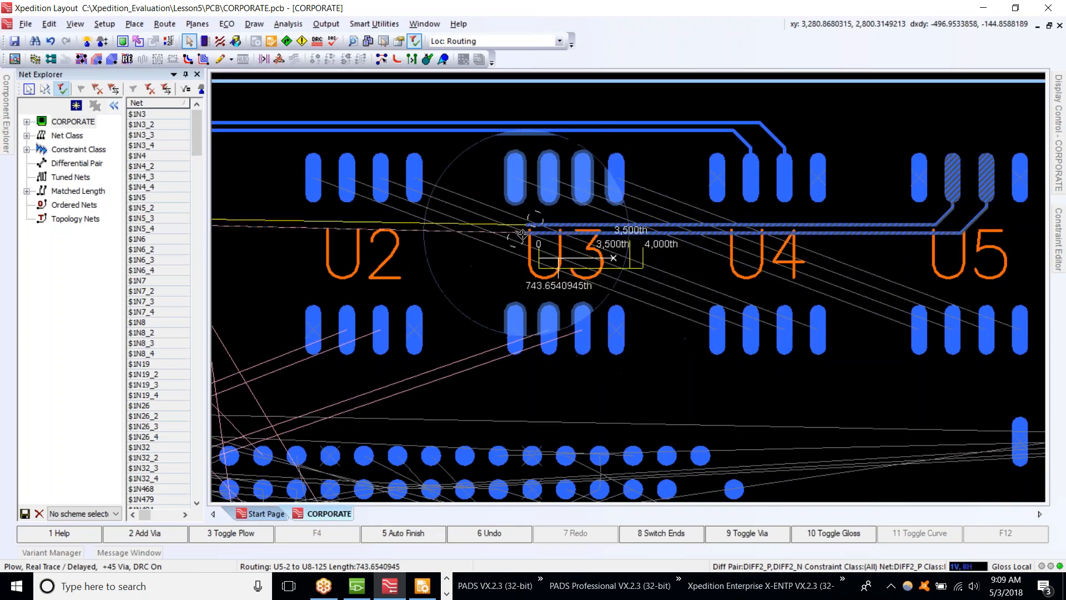
mouse_move(430, 254)
middle_mouse_down()
mouse_move(369, 256)
mouse_move(383, 248)
middle_mouse_up()
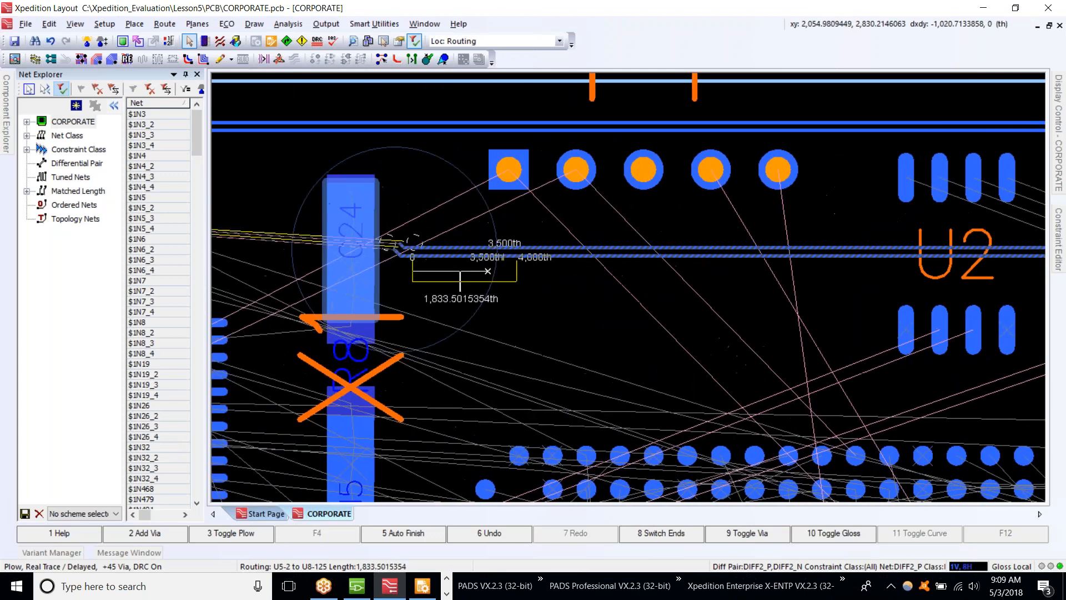
left_click(354, 163)
mouse_move(282, 174)
middle_mouse_down()
mouse_move(231, 190)
mouse_move(281, 195)
mouse_move(279, 228)
mouse_move(236, 228)
mouse_move(222, 207)
middle_mouse_up()
left_click(323, 238)
scroll(225, 210, "down", 1)
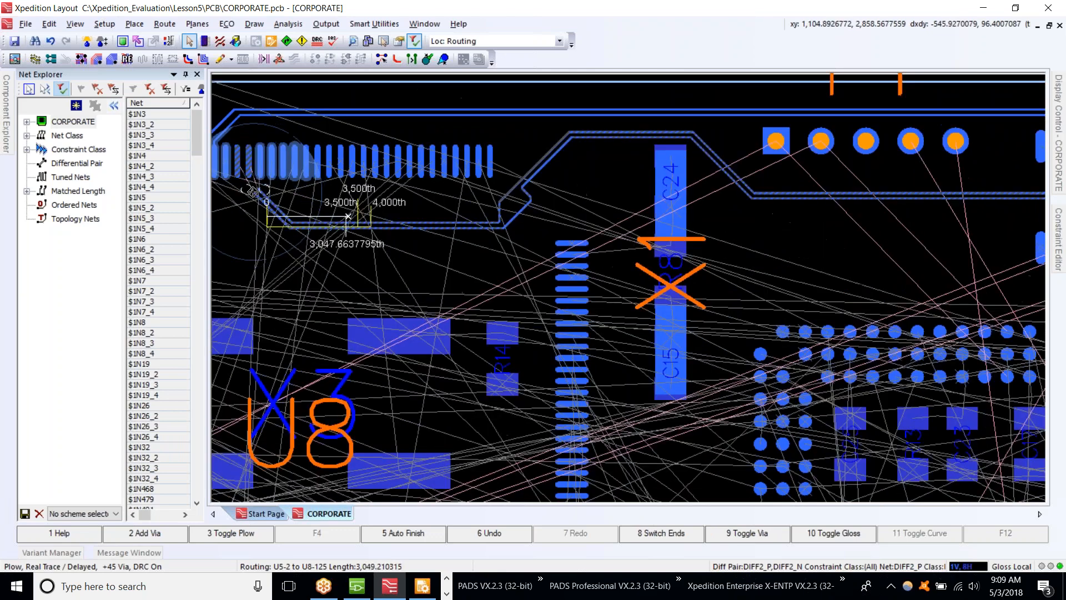
left_click(249, 180)
Add a manual tuning serpentine to the DIFF2_N,DIFF2_P pair below P1, enlarge its box and slide it along to U2.
middle_click_drag(754, 195, 794, 197)
left_click(593, 262)
left_click(557, 198)
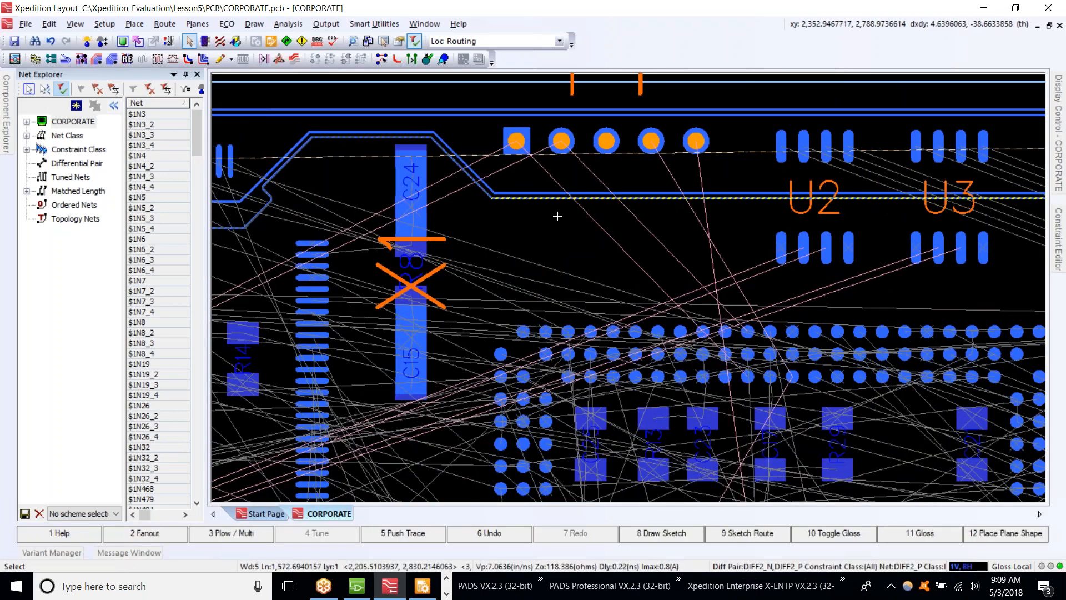
left_click(157, 59)
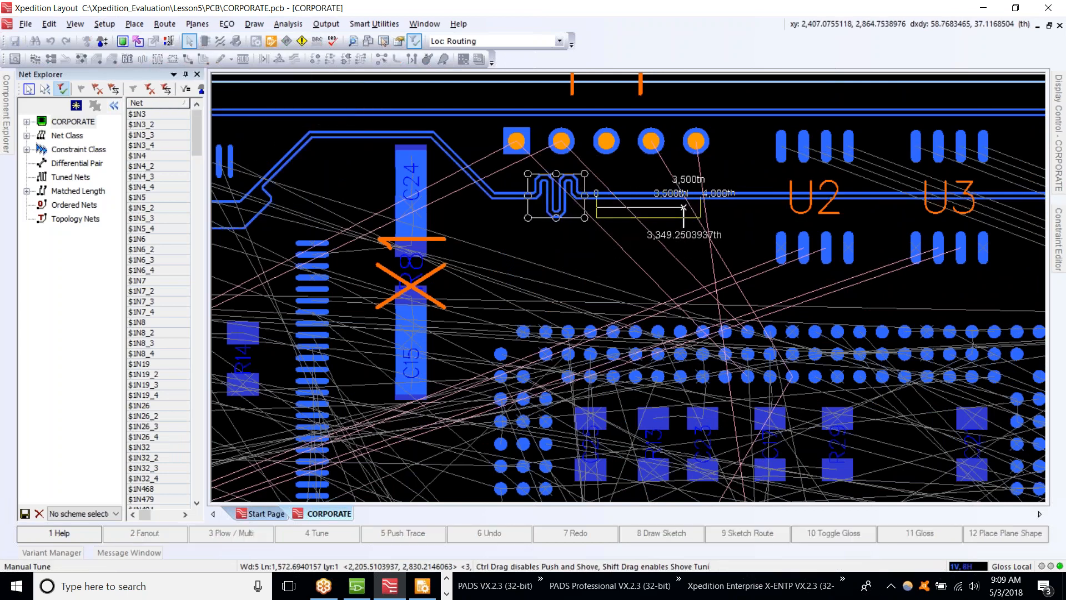
mouse_move(583, 182)
left_mouse_down()
mouse_move(651, 196)
mouse_move(605, 197)
mouse_move(575, 228)
mouse_move(580, 249)
left_mouse_up()
mouse_move(604, 211)
left_mouse_down()
mouse_move(687, 210)
mouse_move(702, 206)
mouse_move(694, 195)
mouse_move(707, 188)
mouse_move(833, 202)
left_mouse_up()
Move the DIFF2_N,DIFF2_P tuning serpentine into the open area between P1 and U2 for a pair length of about 3,995 th.
scroll(833, 202, "up", 3)
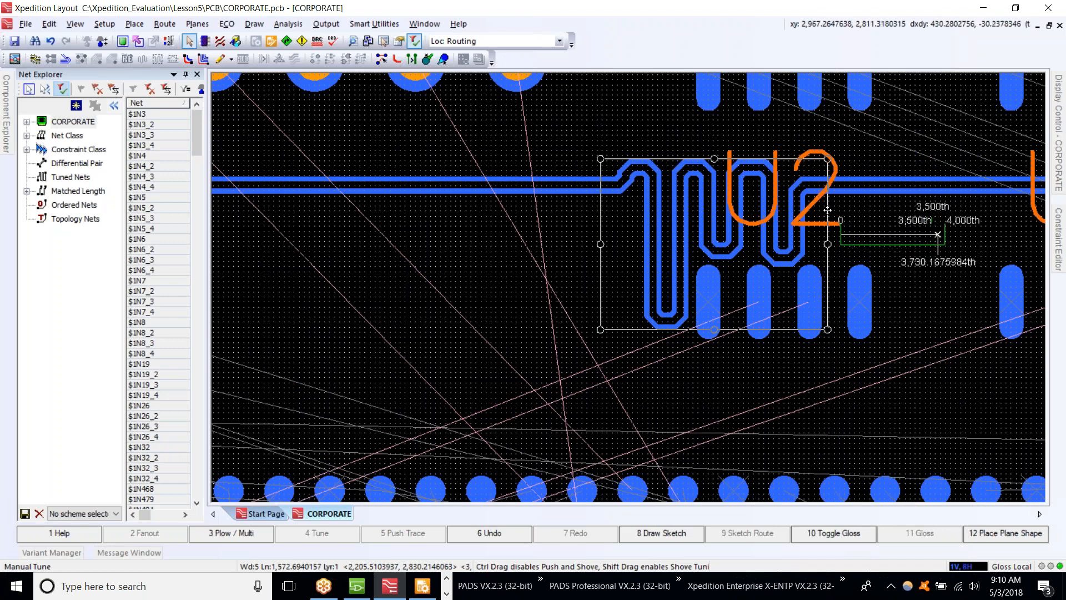
left_click_drag(936, 235, 971, 232)
left_click_drag(864, 207, 568, 204)
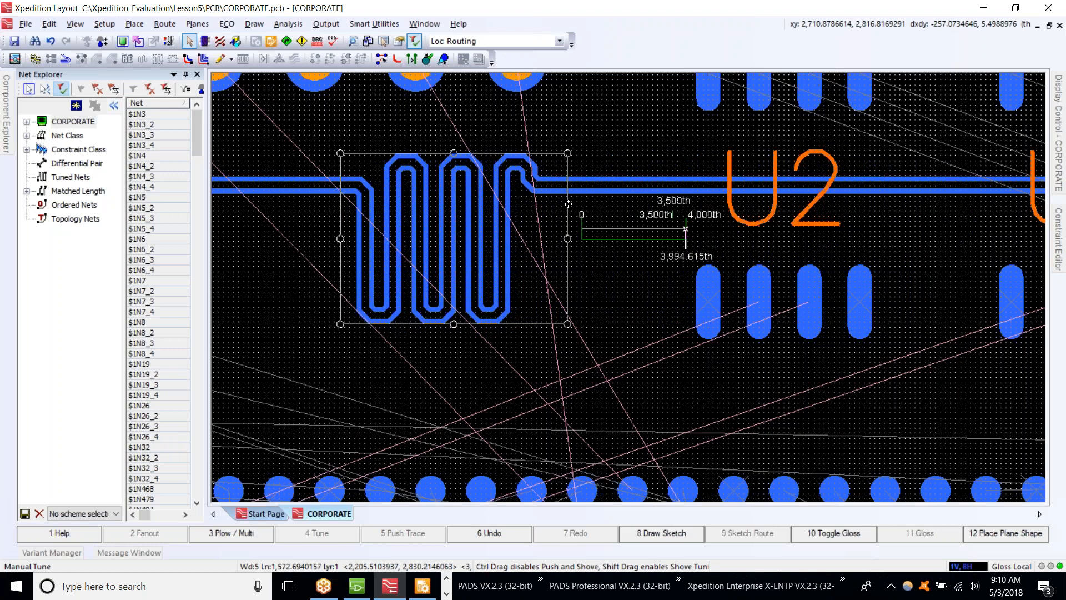
left_click_drag(568, 205, 584, 180)
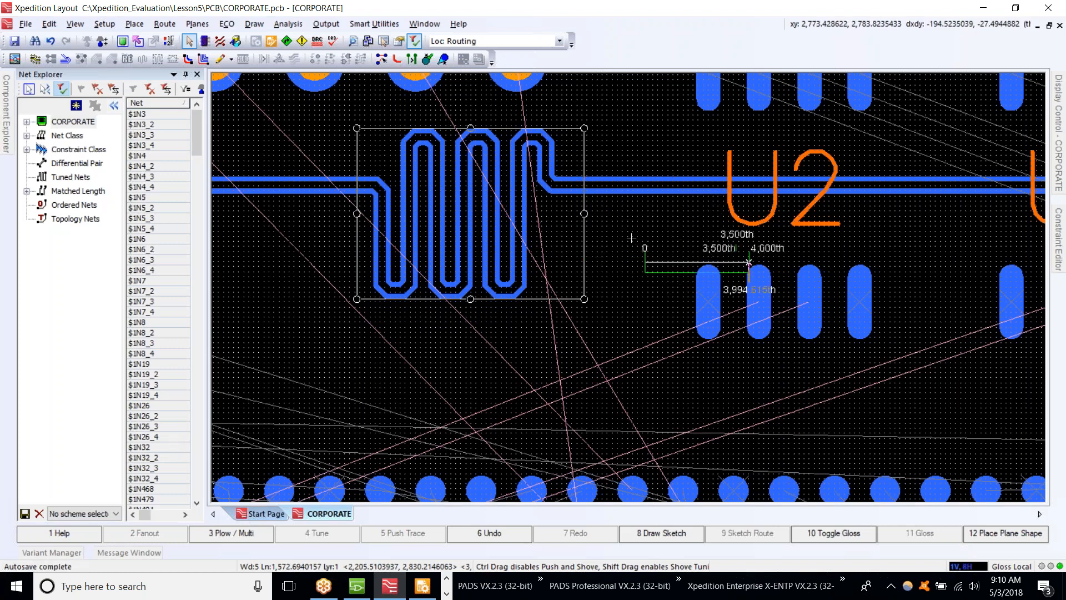
key("Escape")
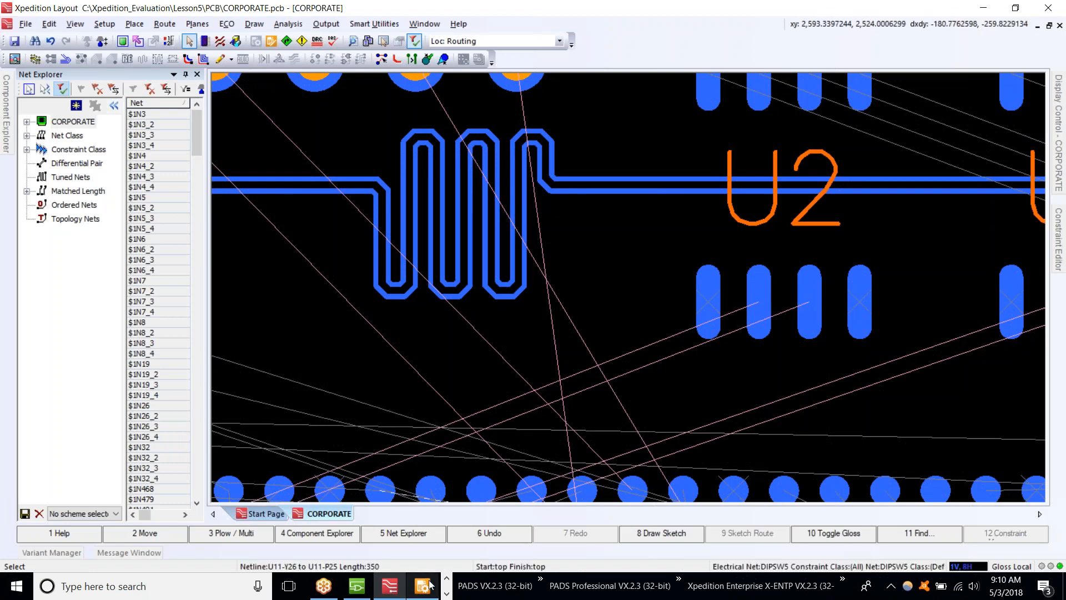
Switch to Constraint Manager and update all the actuals from the layout for the CORPORATE nets.
scroll(633, 337, "down", 5)
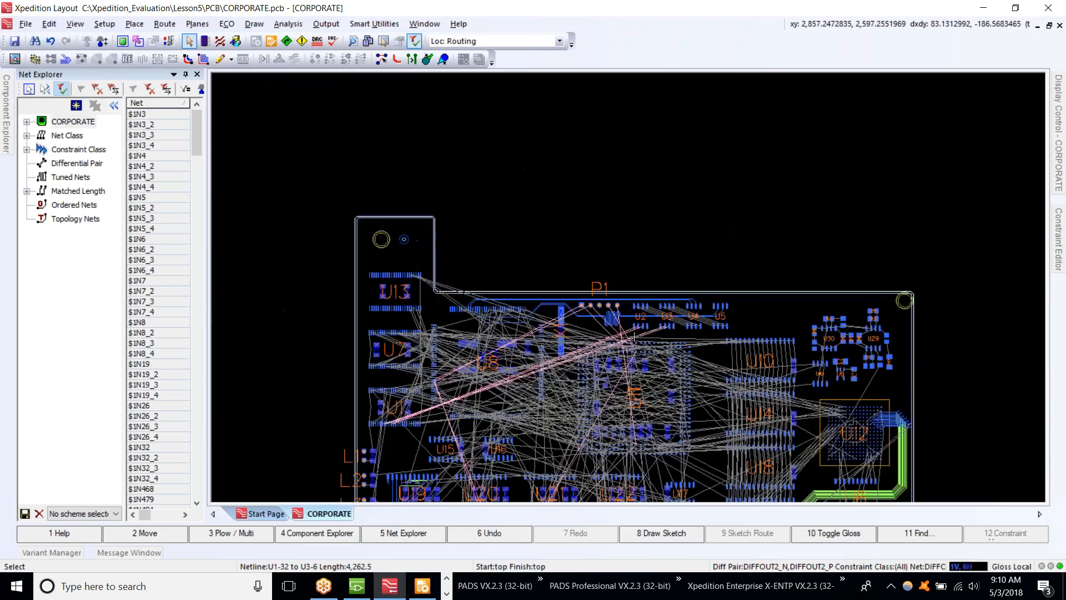
left_click(422, 585)
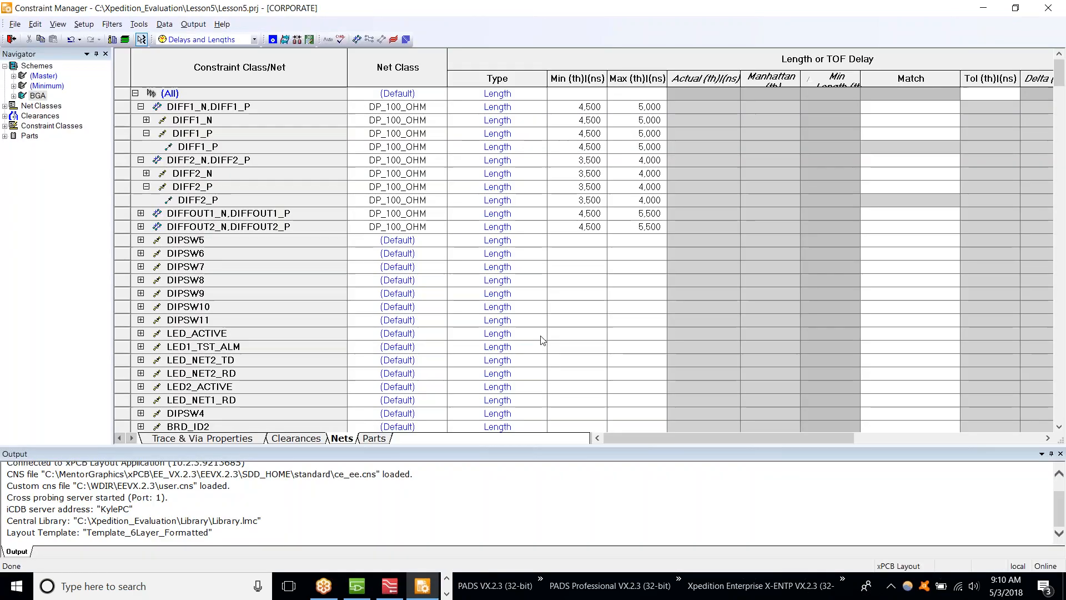
left_click(162, 24)
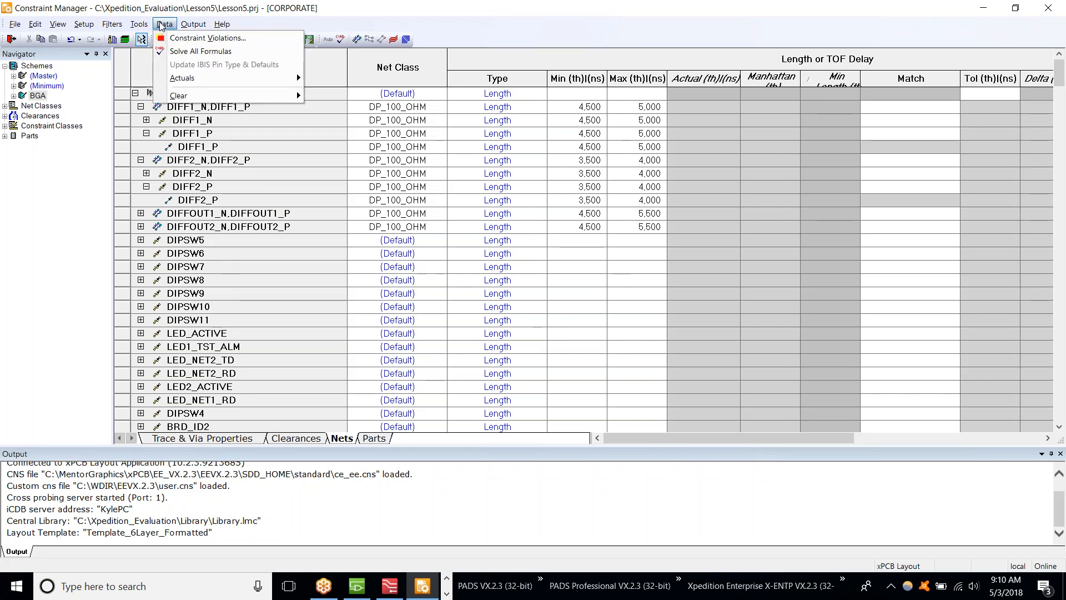
mouse_move(181, 78)
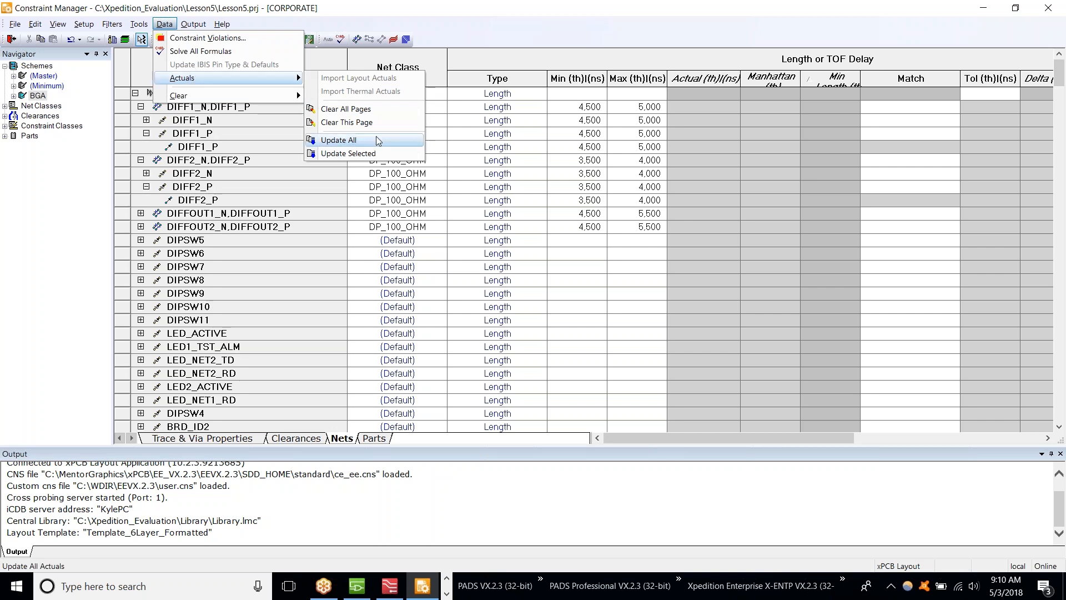
left_click(370, 140)
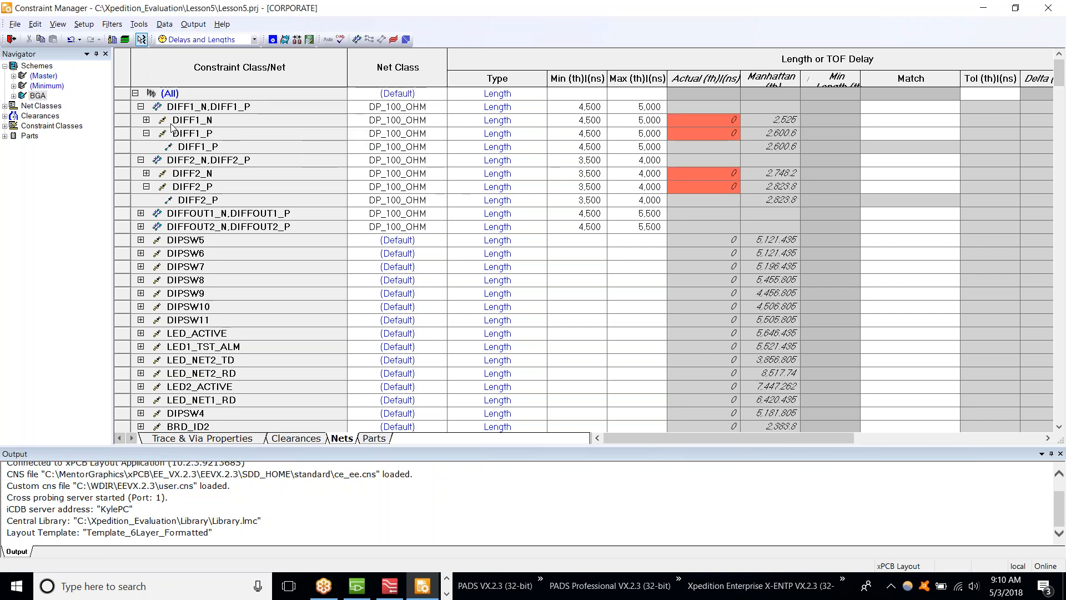
Examine the actual and Manhattan lengths of all nets down to the CLOCK_MATCH, BSYNC and MATCHTRACK constraint classes.
scroll(789, 168, "down", 2)
scroll(788, 167, "down", 20)
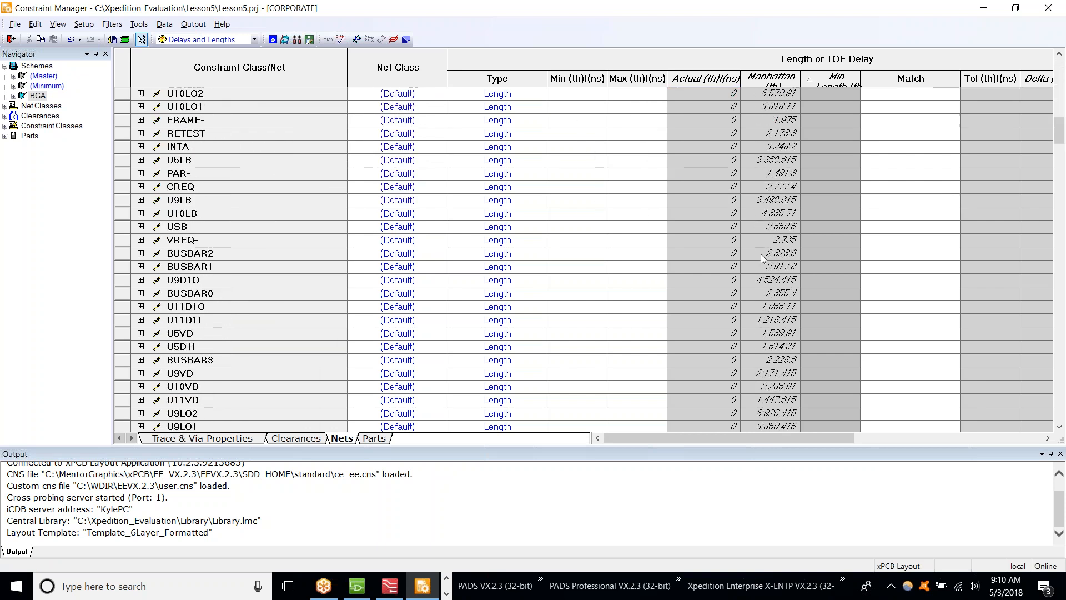
scroll(748, 260, "down", 15)
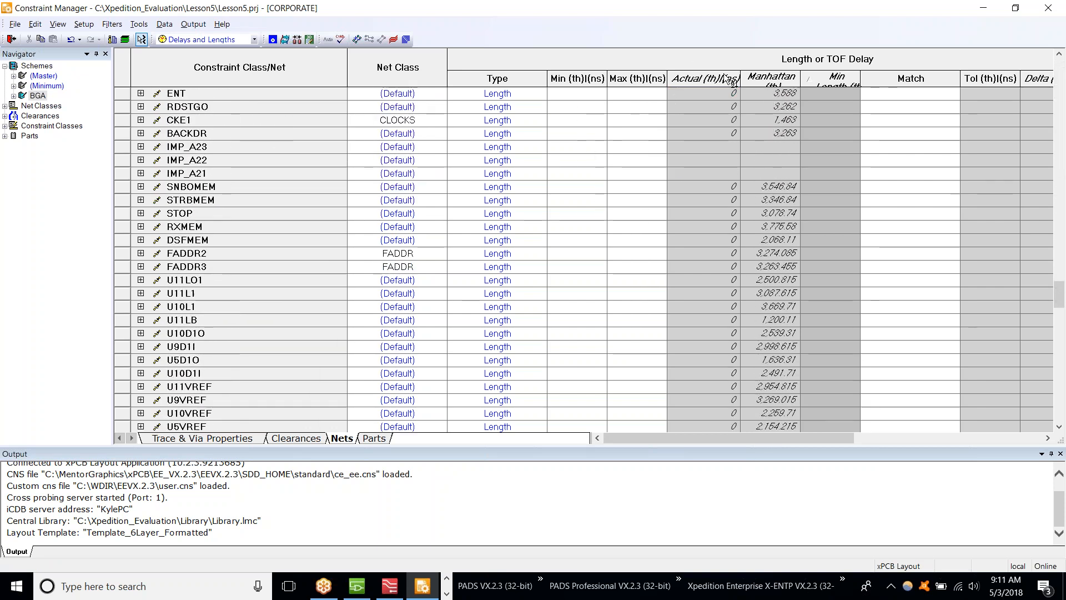
scroll(712, 274, "down", 10)
scroll(712, 273, "down", 15)
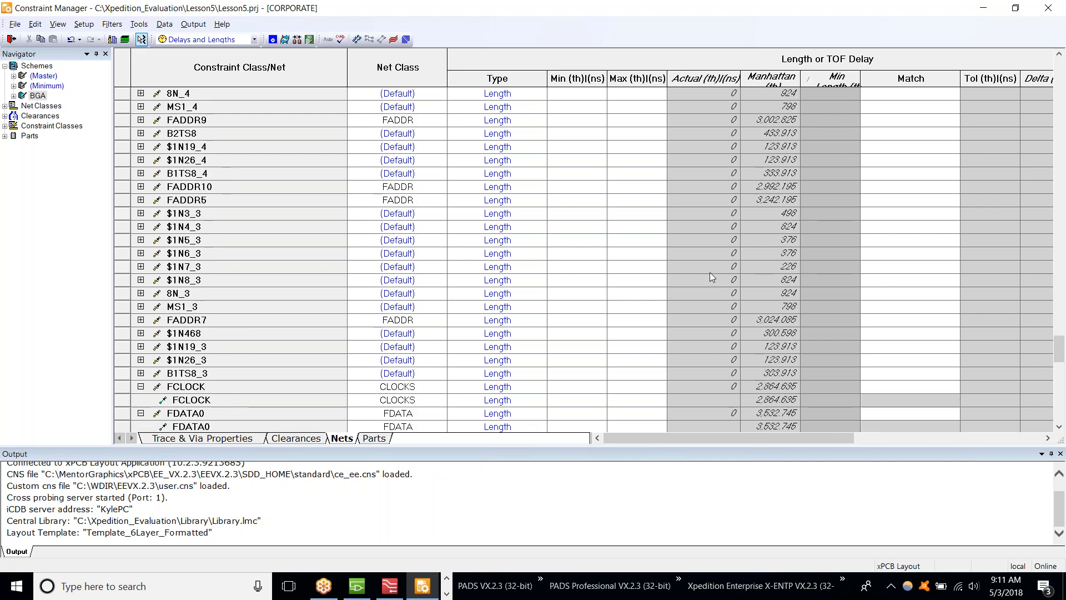
scroll(709, 271, "down", 5)
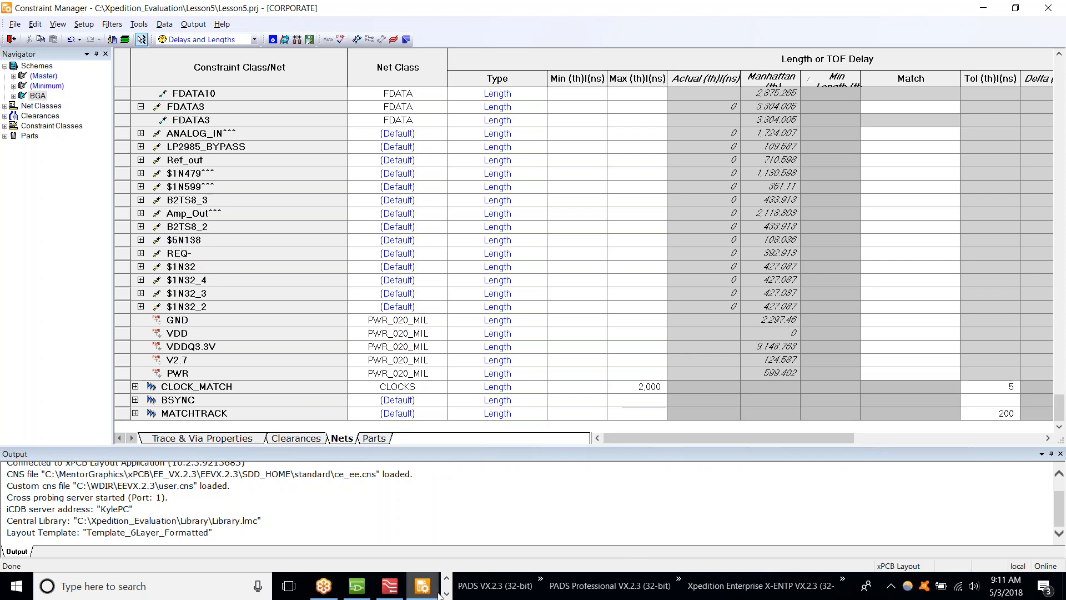
Switch to the TT Constraint Manager.pptx presentation in PowerPoint, start the slide show from the Demo slide and advance one slide.
left_click(331, 580)
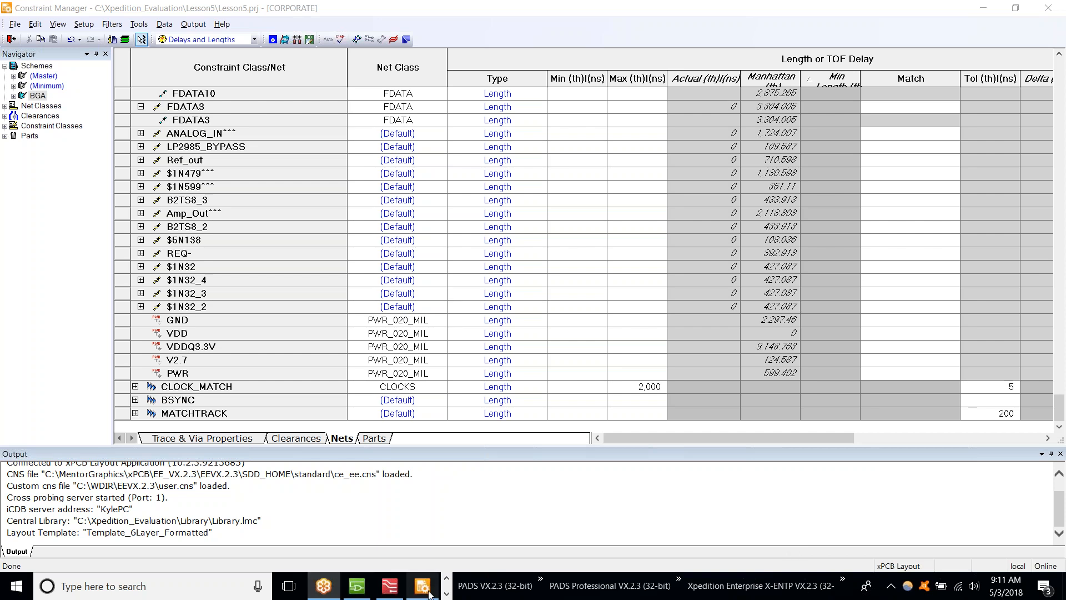
left_click(446, 593)
left_click(415, 589)
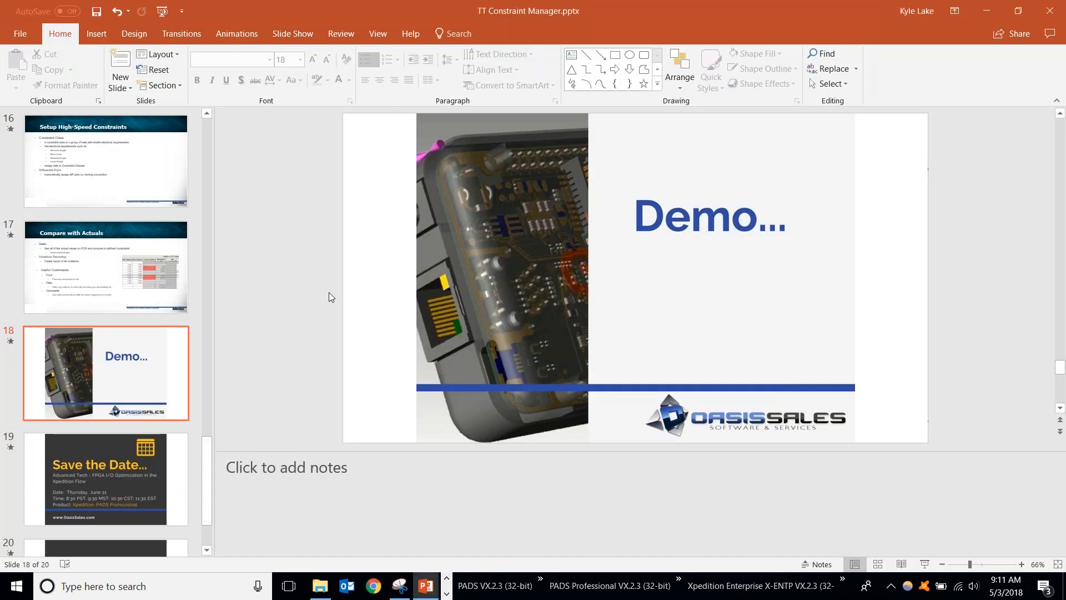
left_click(925, 564)
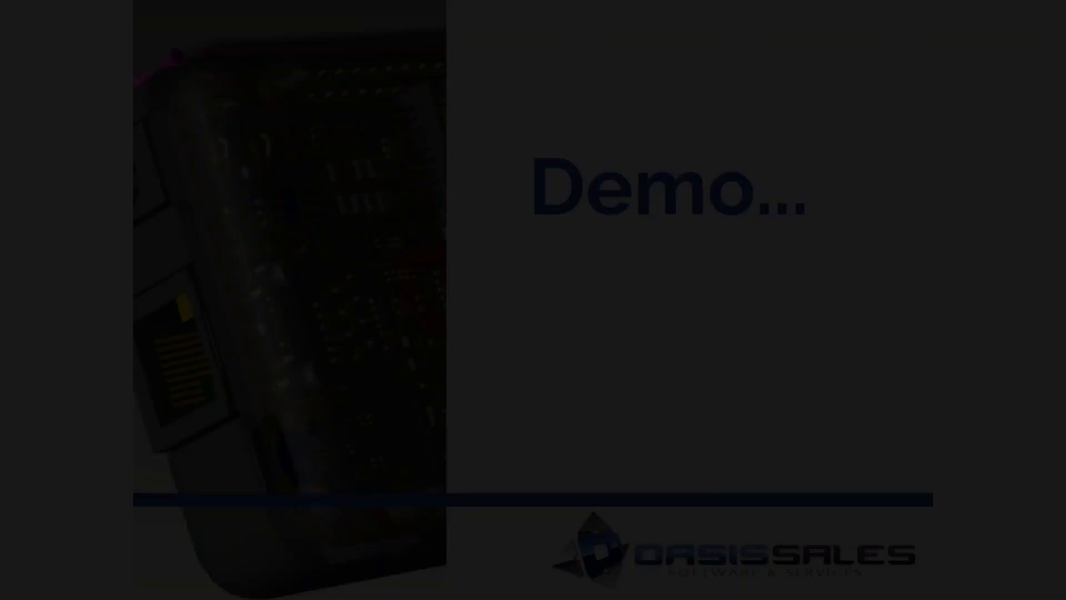
left_click(958, 298)
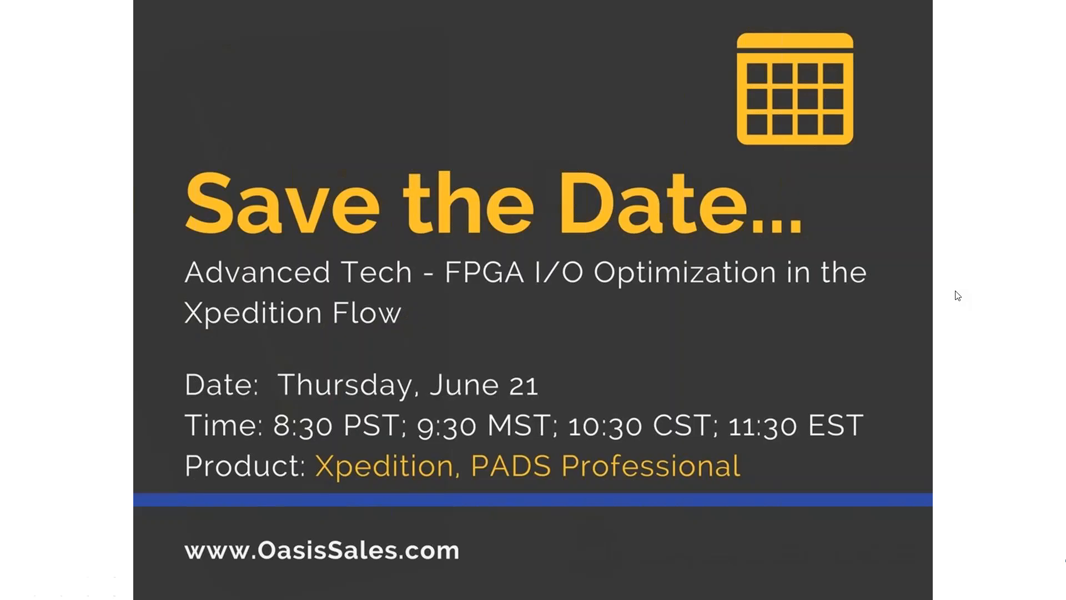